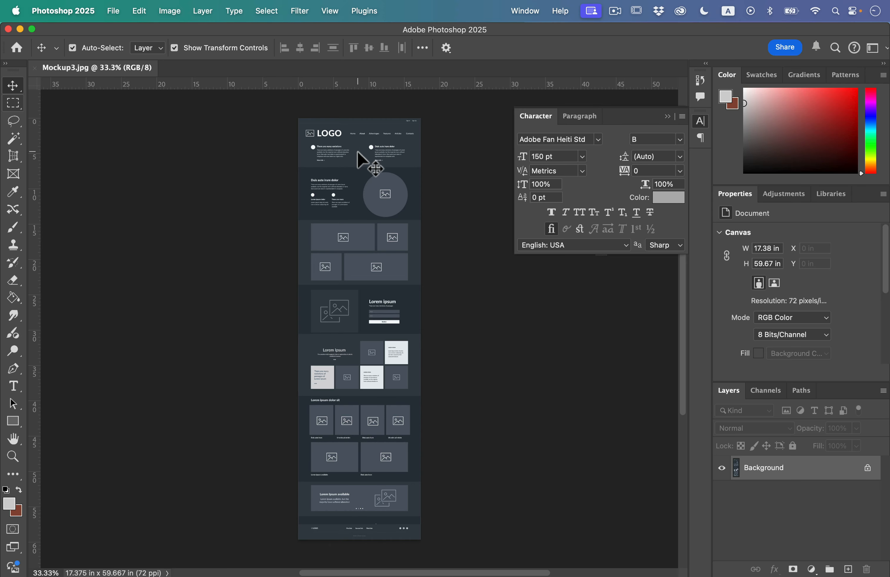
Step: Examine the mockup's header with its logo and navigation labels up close, and put away the floating Character settings
left_click(14, 455)
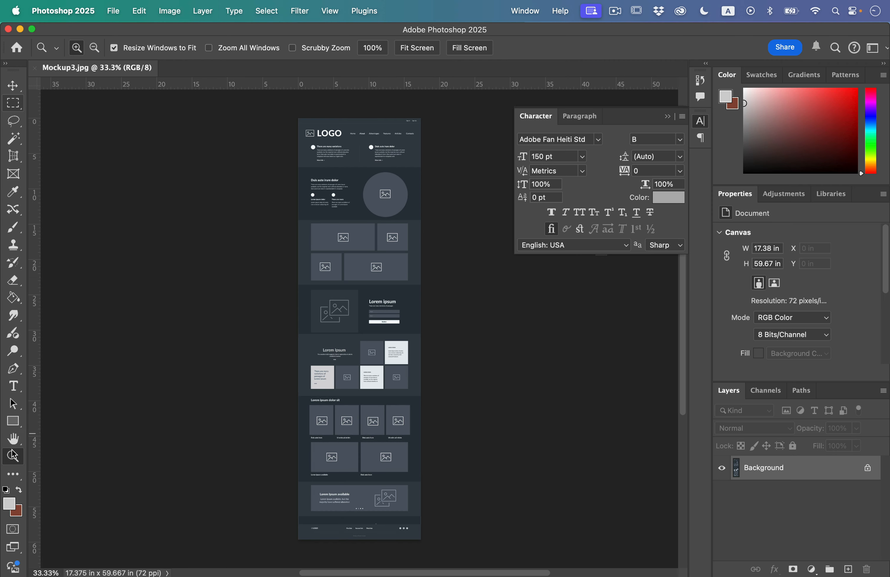
left_click_drag(342, 145, 441, 199)
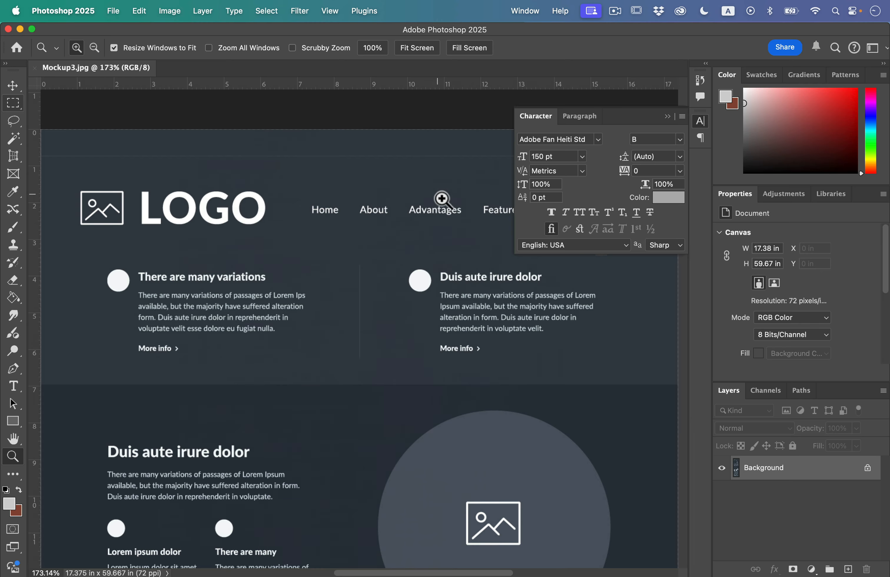
left_click(700, 121)
key("super+minus")
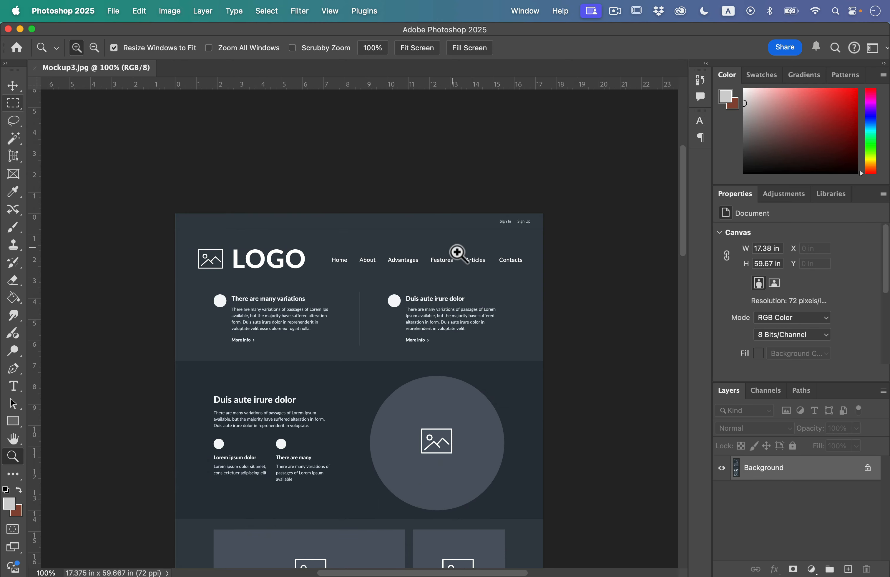
key("super+equal")
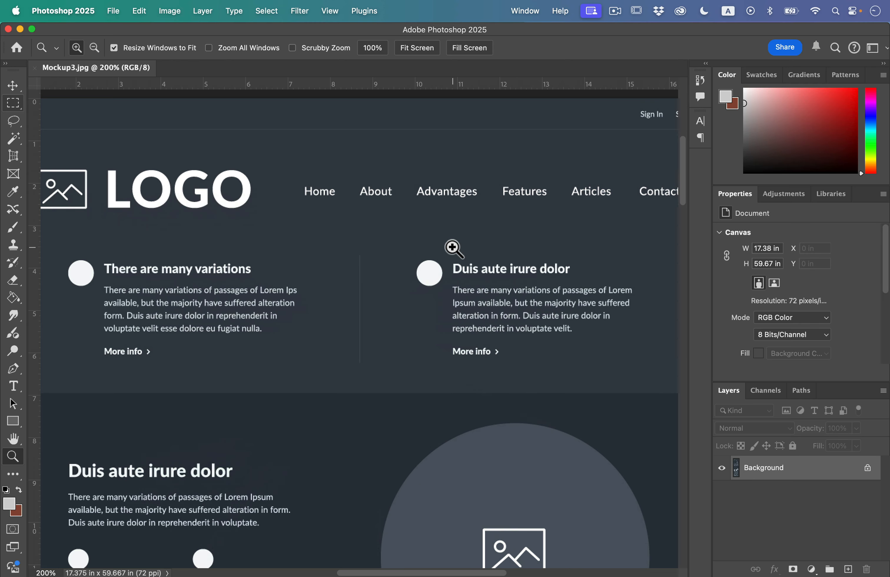
key("super+minus")
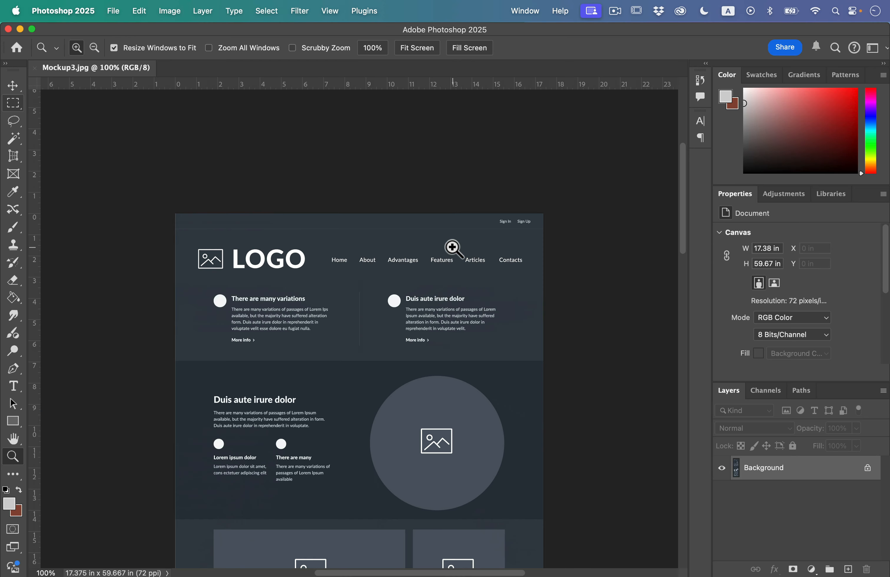
left_click(394, 279)
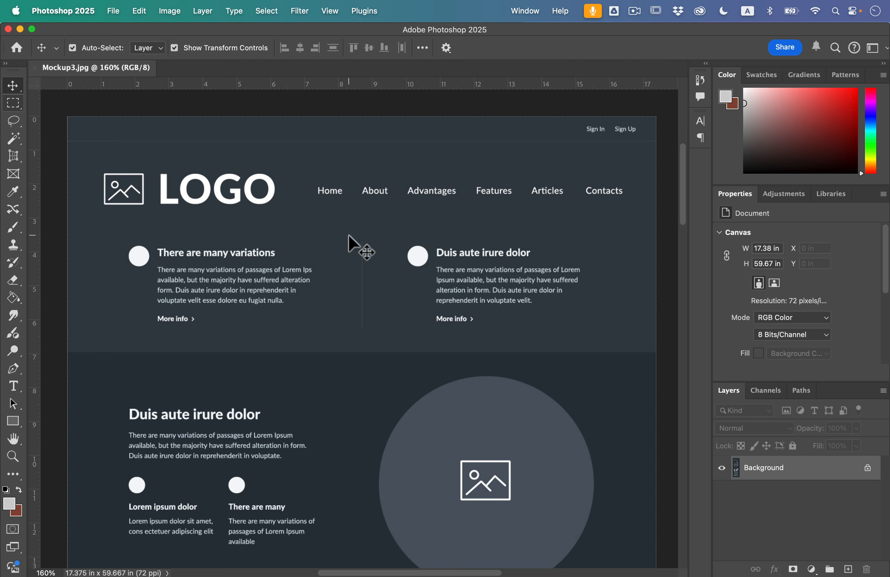
Step: Add a text layer reading "Home" just above the mockup's Home navigation label
left_click(12, 386)
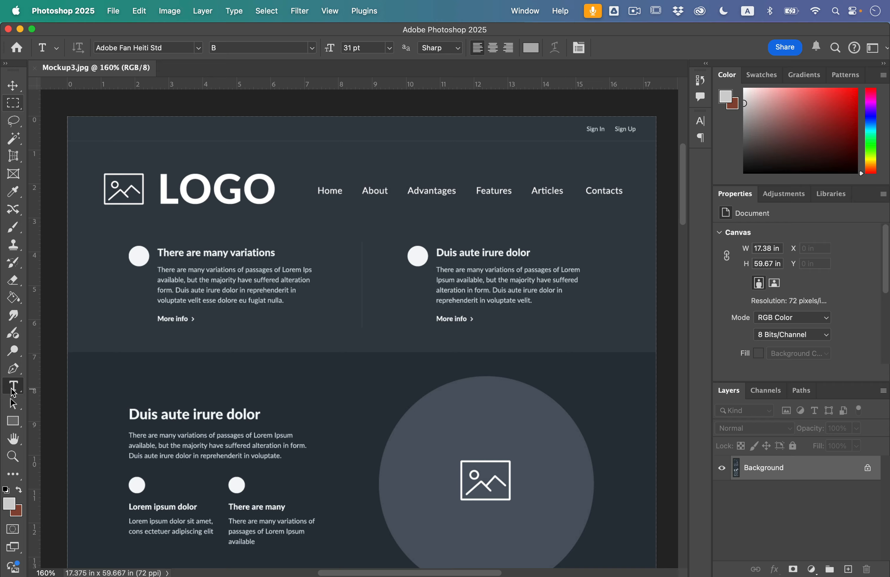
left_click(321, 174)
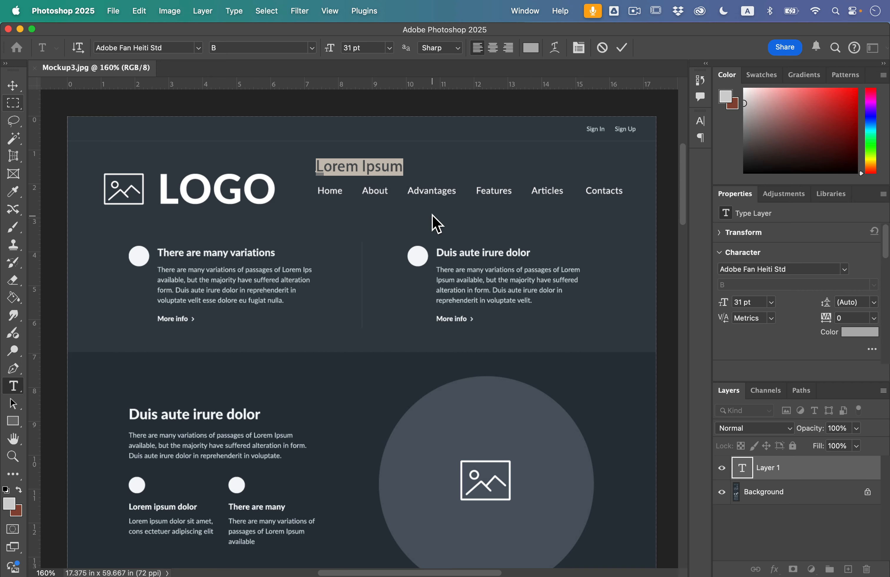
type("Home")
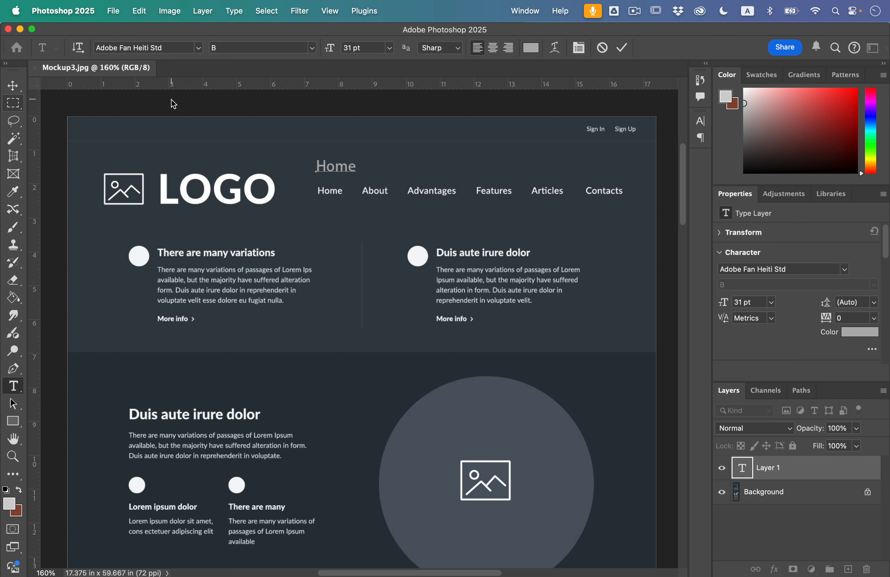
left_click(13, 85)
Step: Format the added Home text in Acumin Pro Condensed Black Italic at 31 pt
scroll(276, 113, "up", 5)
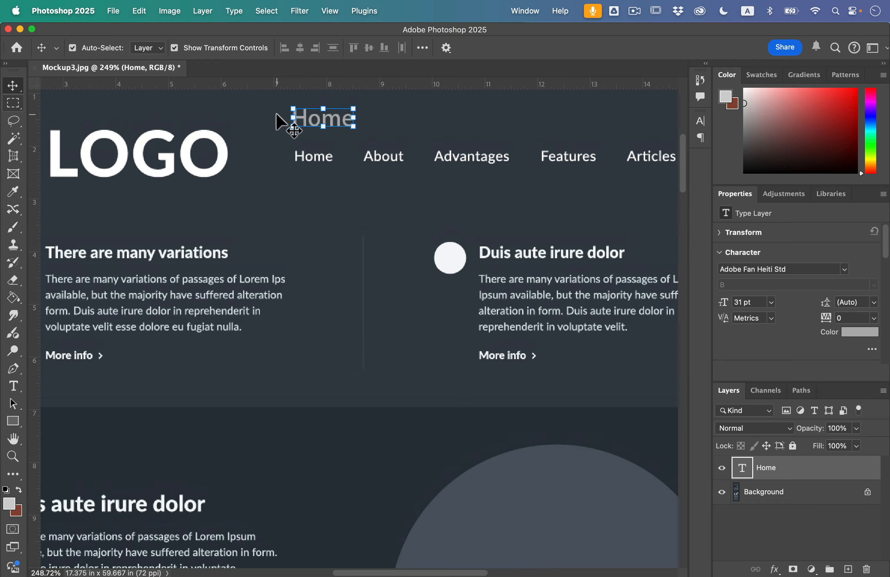
scroll(284, 120, "up", 3)
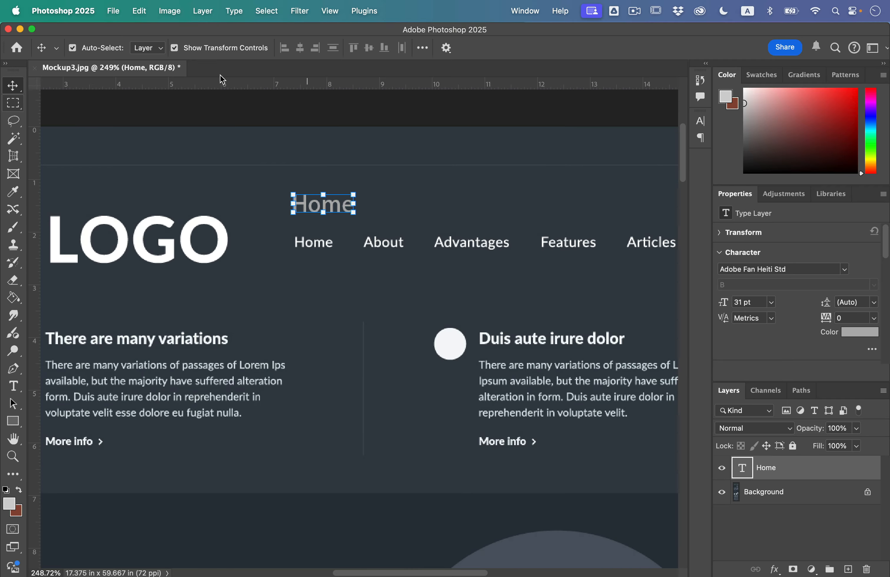
key("t")
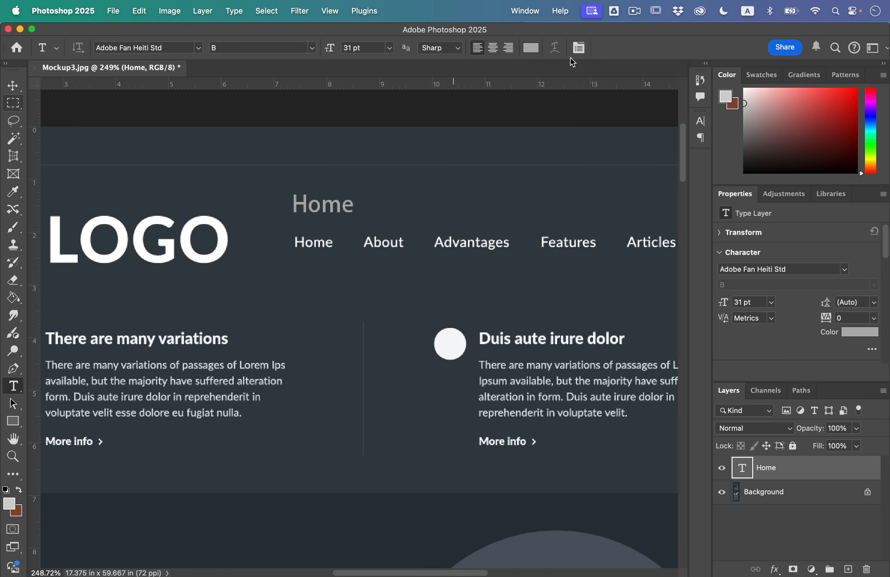
double_click(347, 208)
left_click(578, 48)
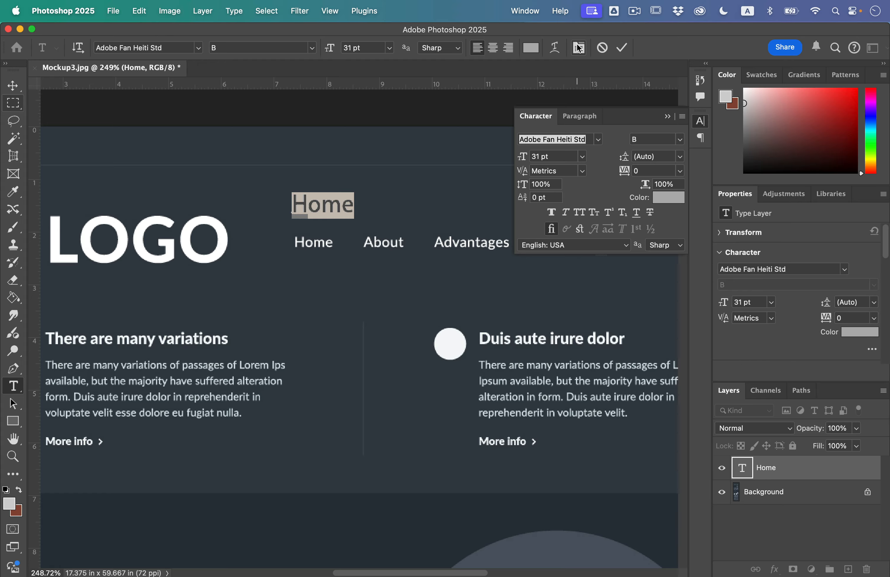
left_click_drag(528, 165, 525, 165)
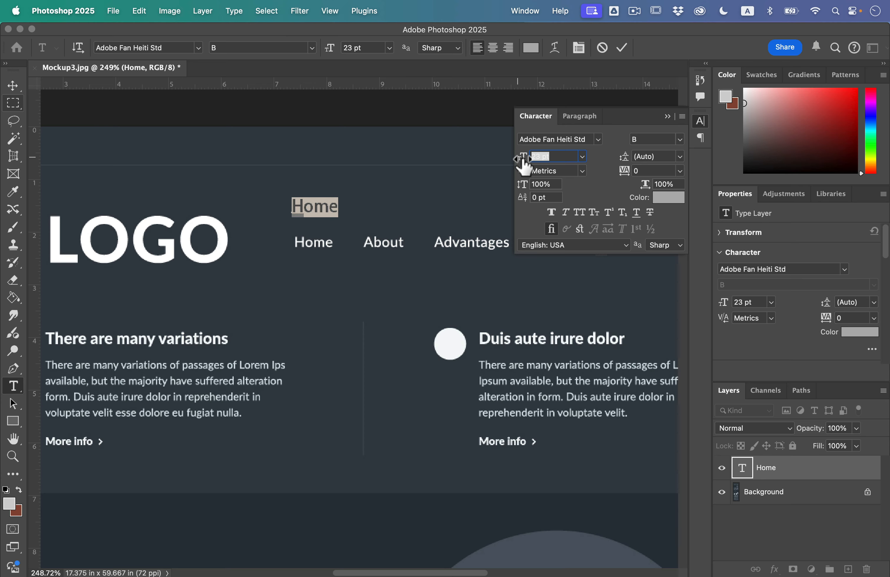
left_click(598, 141)
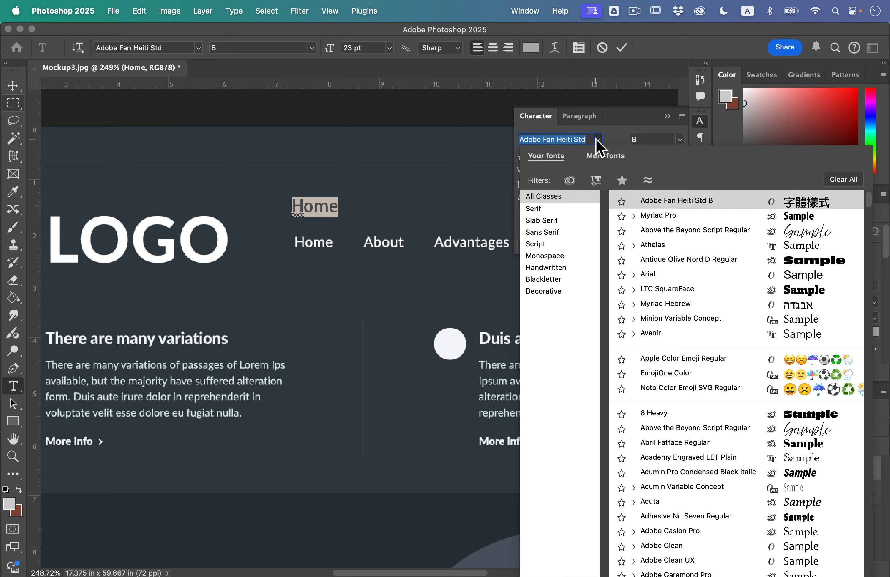
left_click(698, 473)
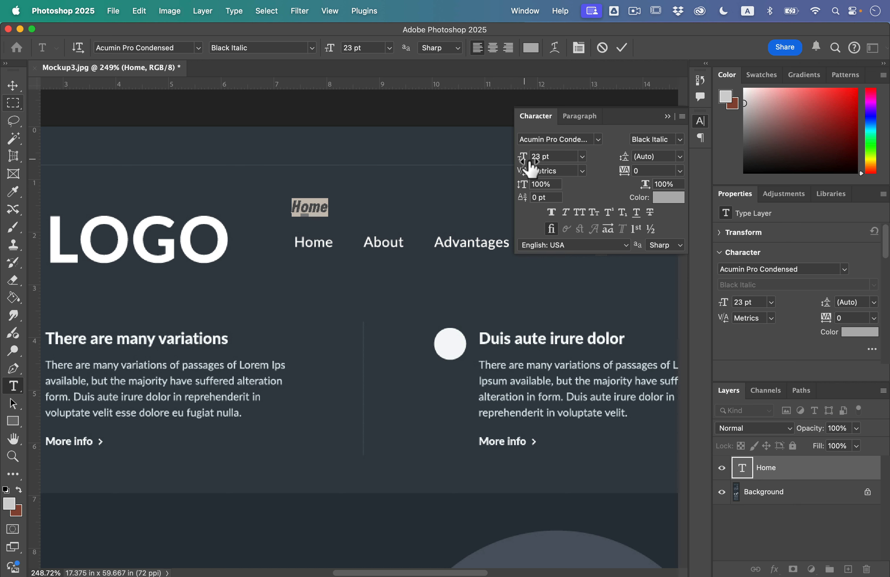
left_click_drag(530, 168, 532, 168)
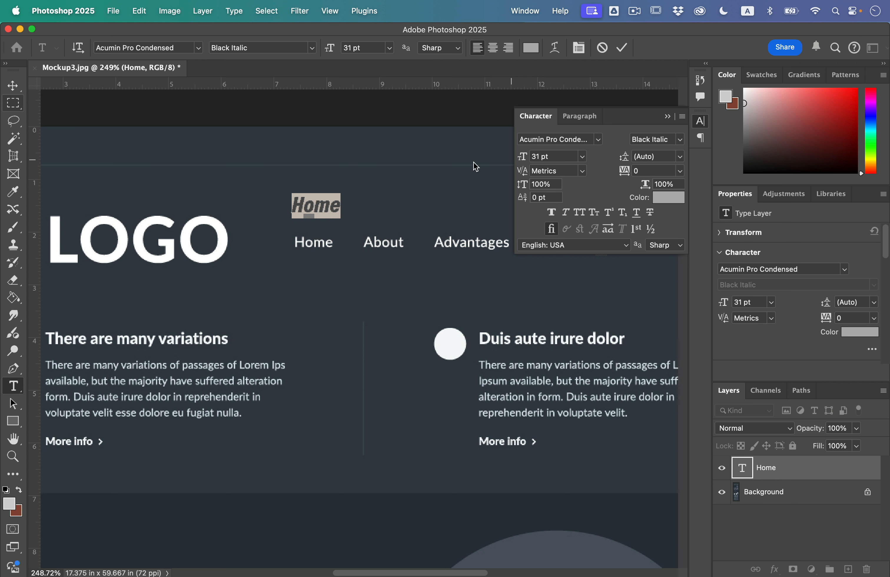
left_click(17, 92)
left_click(409, 209)
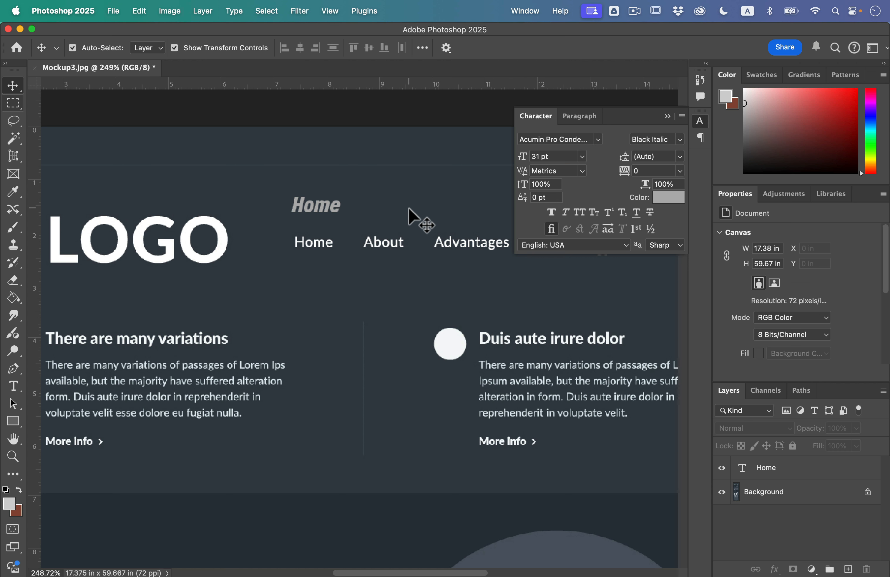
left_click(702, 129)
Step: Duplicate the Home text along the navigation row and rewrite the copies as About, Advantages, Features, Articles and Contacts
left_click(334, 206)
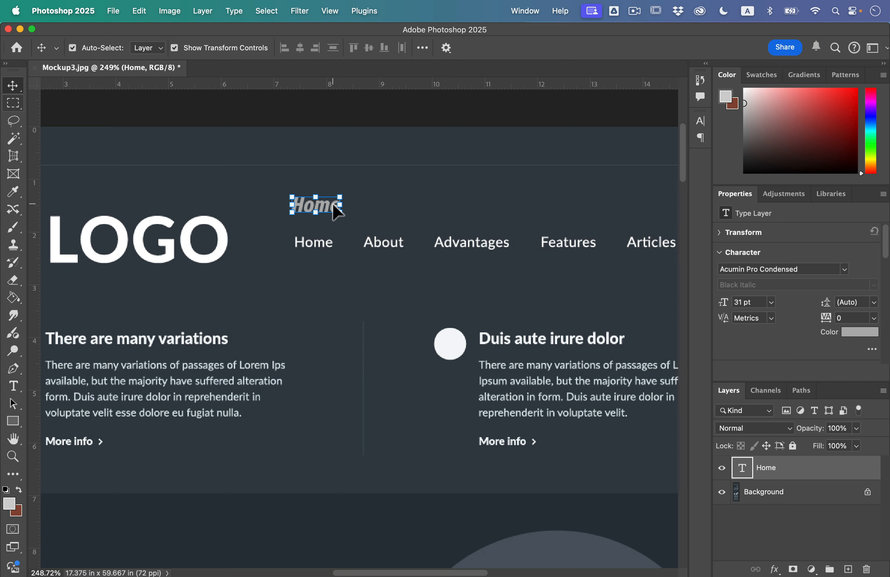
left_click_drag(328, 217, 395, 212)
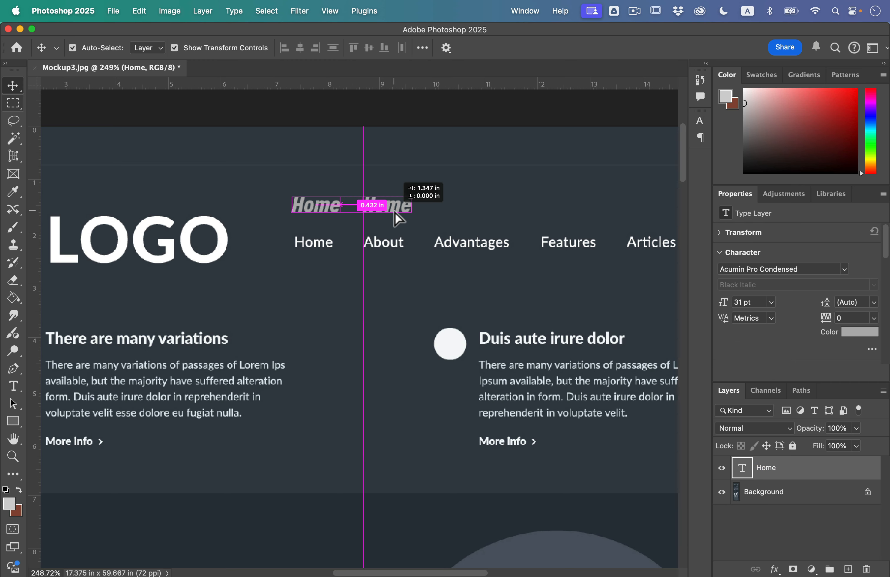
double_click(396, 213)
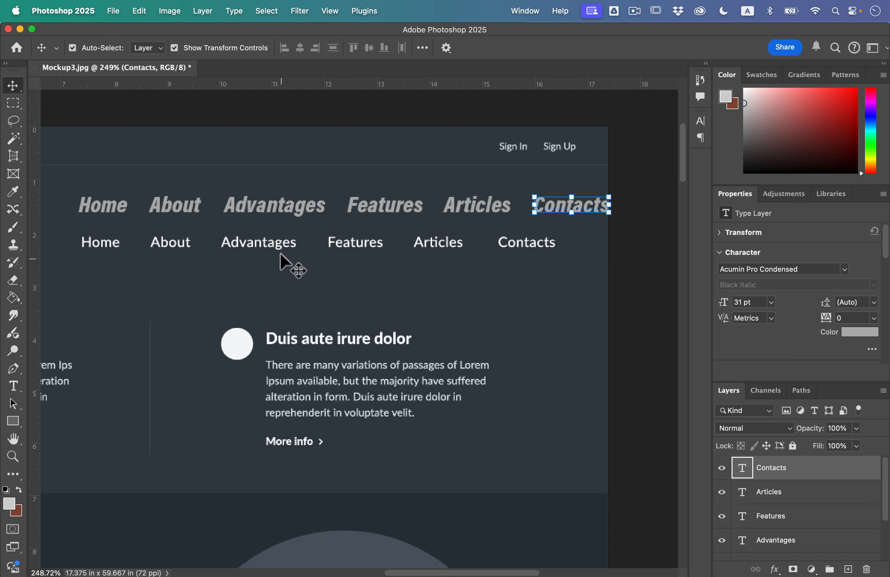
left_click(285, 262)
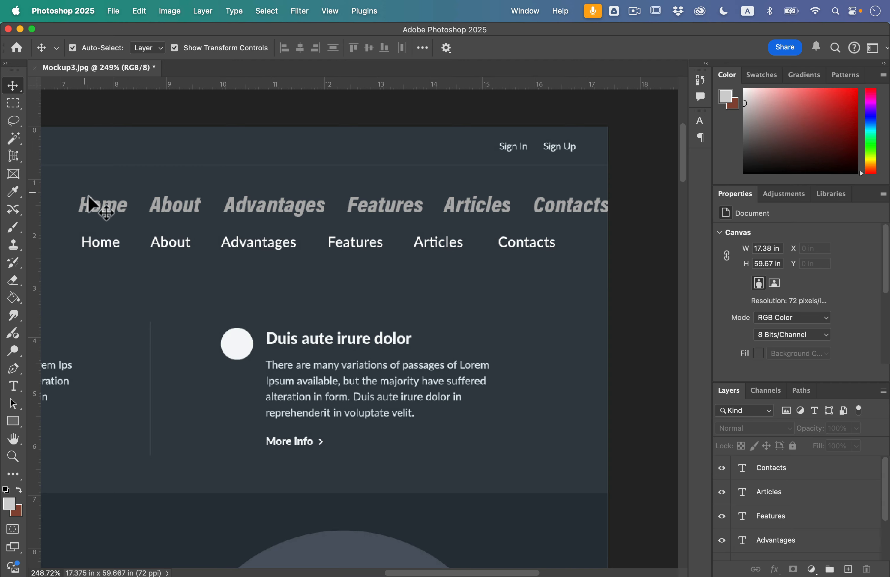
Step: Scale all six navigation texts together to about 27.98 pt so they match the width of the mockup's navigation row
left_click_drag(621, 188, 75, 210)
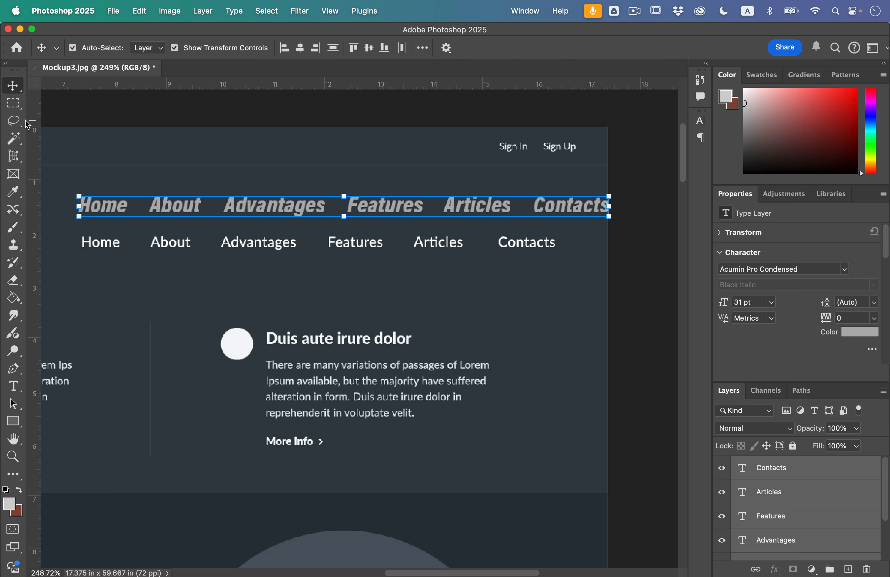
left_click_drag(620, 215, 566, 216)
key("Return")
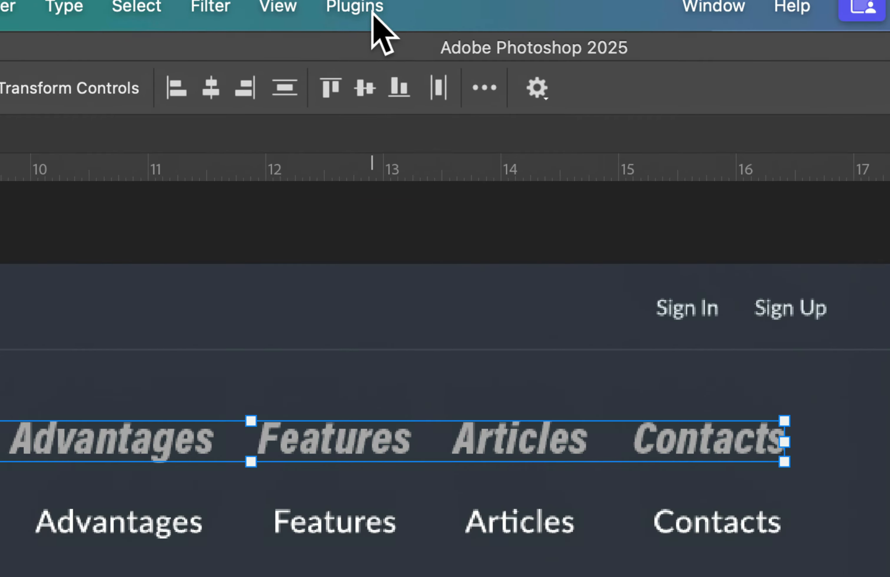
Step: Align the six navigation texts by their vertical centers and distribute them by their horizontal centers
left_click(363, 90)
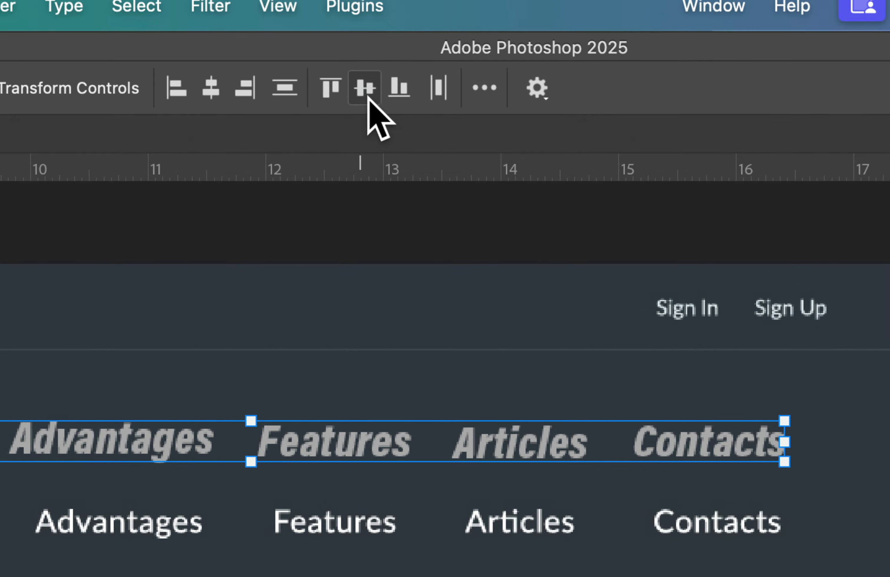
left_click(484, 88)
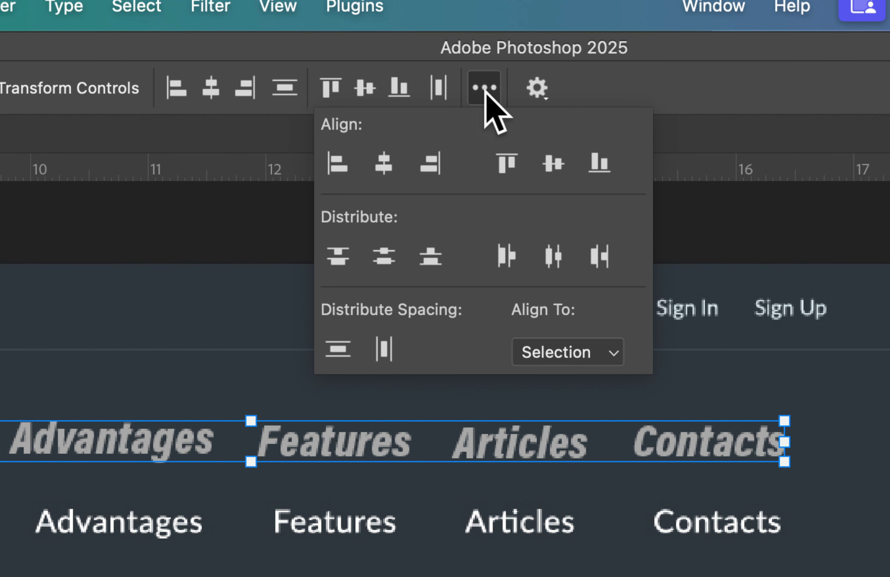
left_click(553, 258)
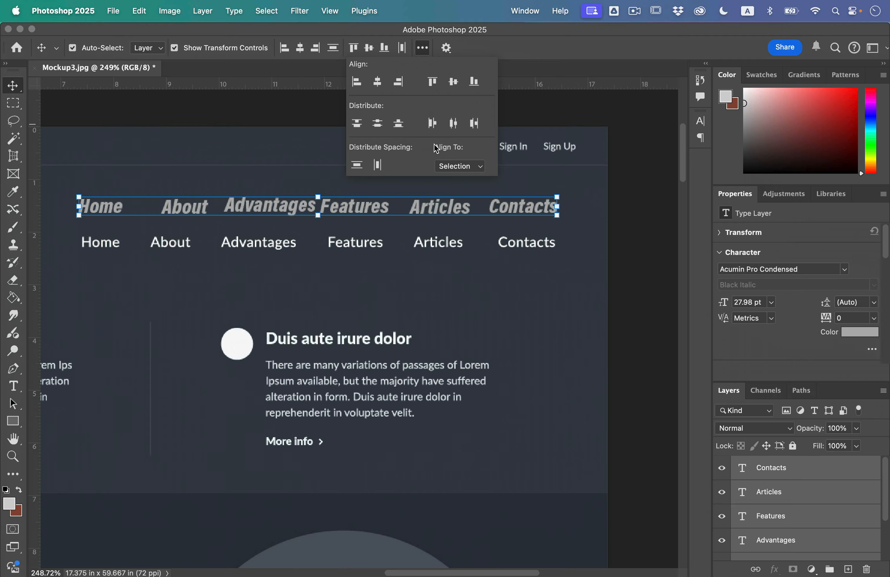
left_click(254, 164)
Step: Reposition the About and Advantages texts so they sit above the matching labels in the mockup
left_click(294, 215)
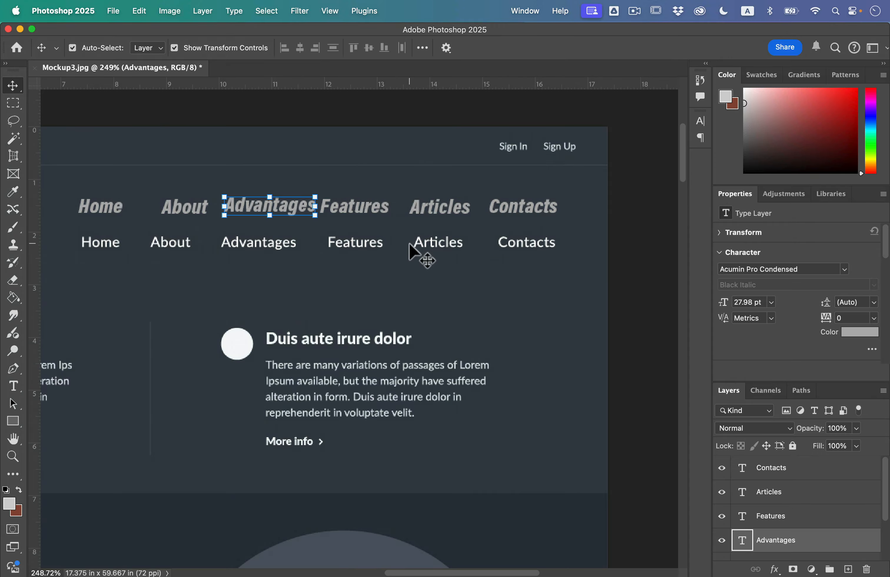
left_click(170, 213)
left_click(178, 207)
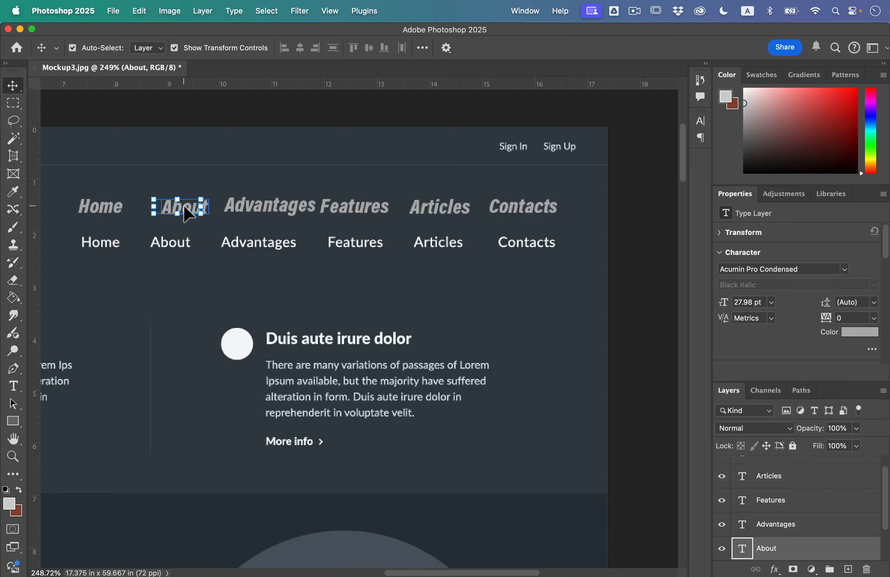
left_click_drag(184, 206, 178, 206)
left_click(253, 208)
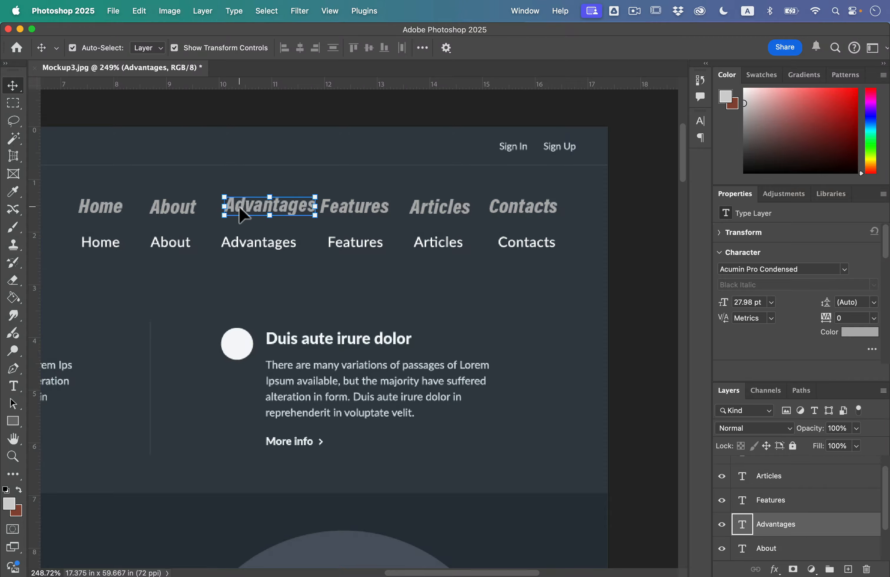
left_click_drag(254, 208, 241, 209)
left_click(317, 265)
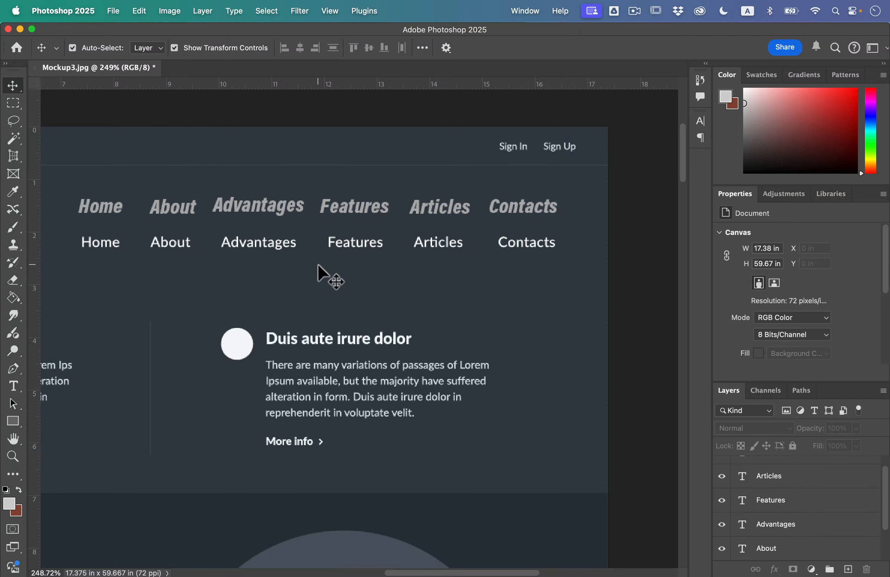
Step: Move all six navigation texts down onto the mockup's original navigation labels
left_click_drag(89, 181, 521, 238)
left_click_drag(431, 205, 428, 246)
left_click(411, 199)
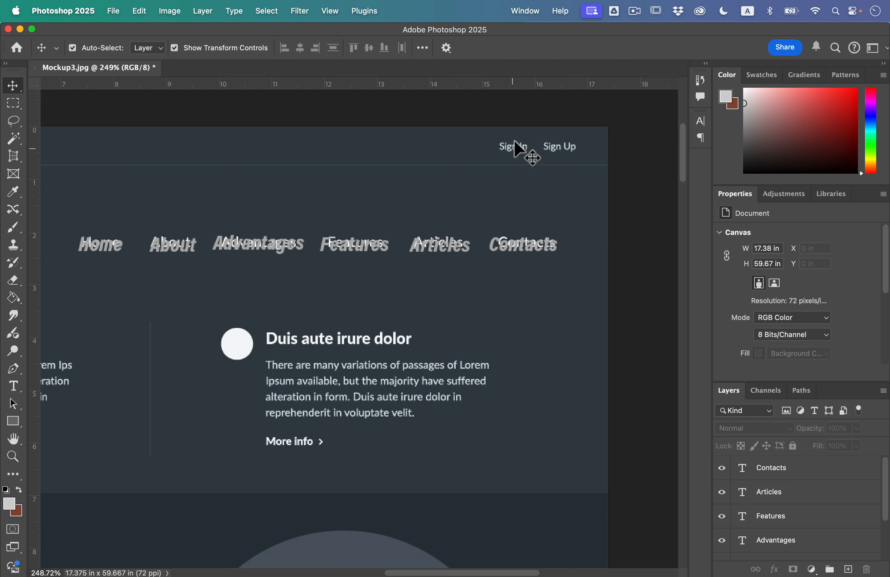
right_click(435, 254)
key("Escape")
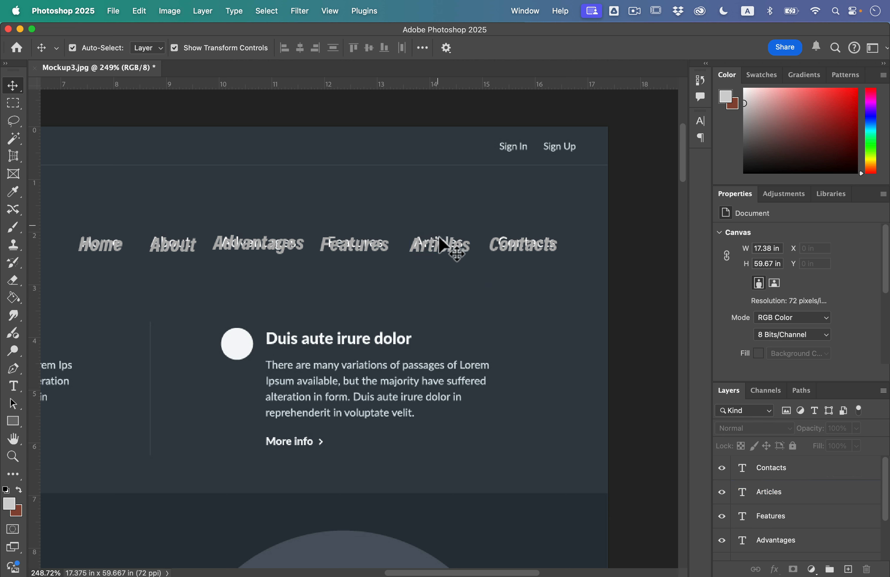
left_click(510, 250)
right_click(510, 250)
key("Escape")
Step: Add a smaller text layer reading "Sign In Sign Up" over the matching labels in the mockup's header
double_click(496, 233)
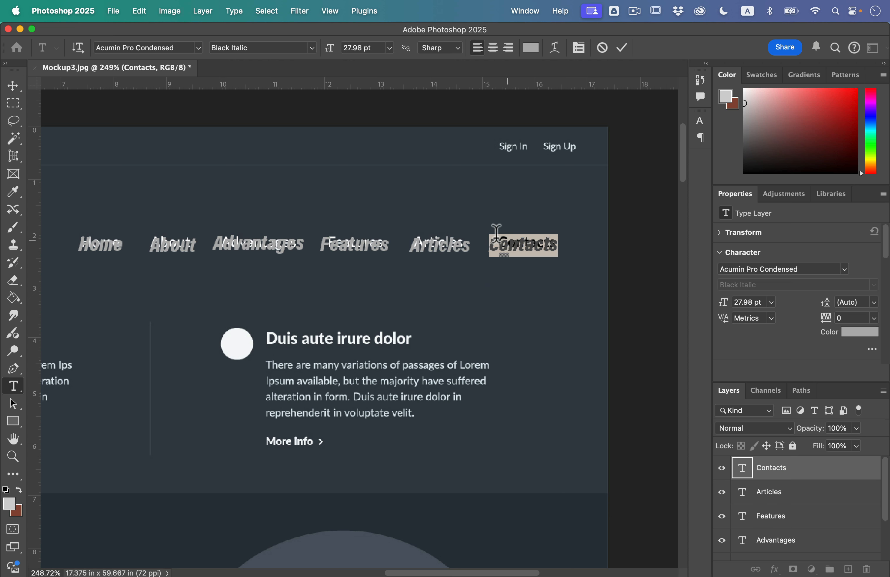
type("Si")
left_click_drag(513, 254, 522, 155)
type("gn In  Sign Up")
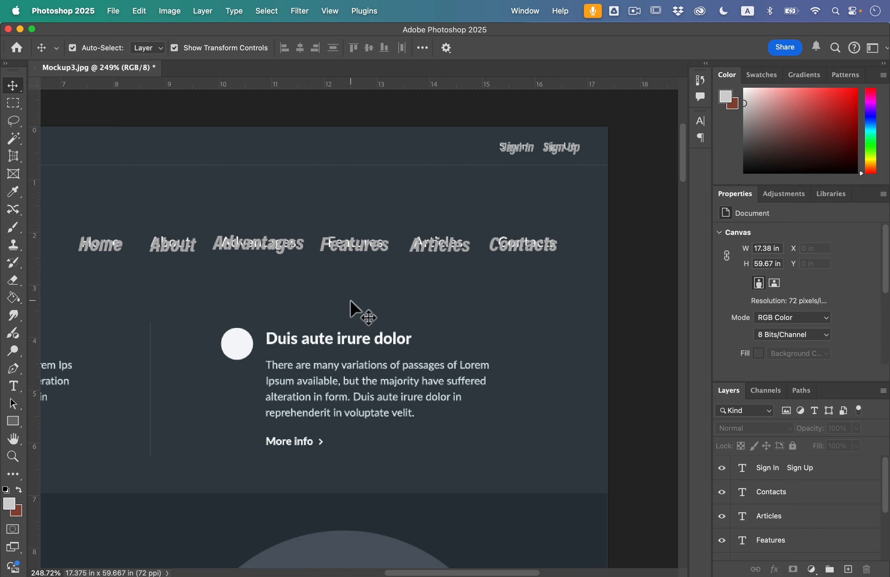
Step: Add a one-line placeholder text box reading "Lorem ipsum dolor sit amet," over the mockup's "Duis aute irure dolor" heading
left_click(13, 386)
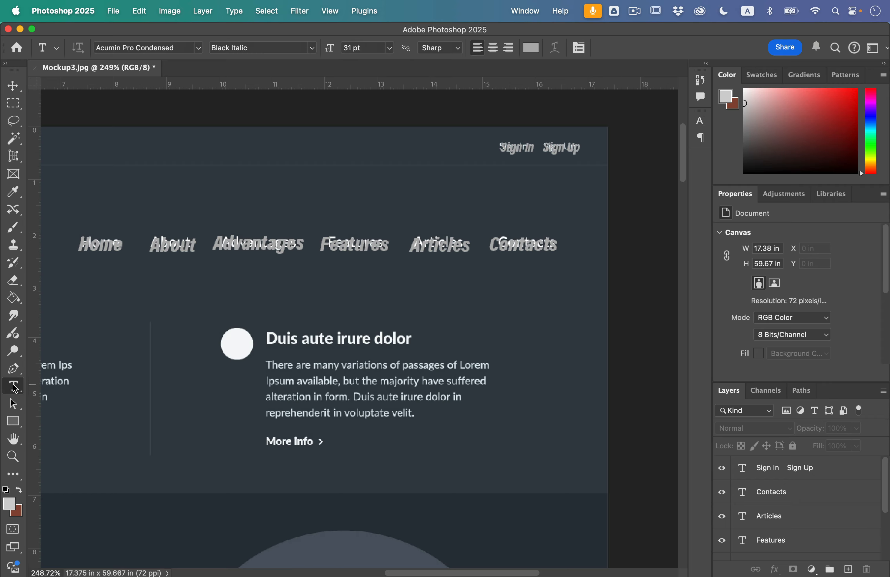
left_click_drag(268, 302, 490, 319)
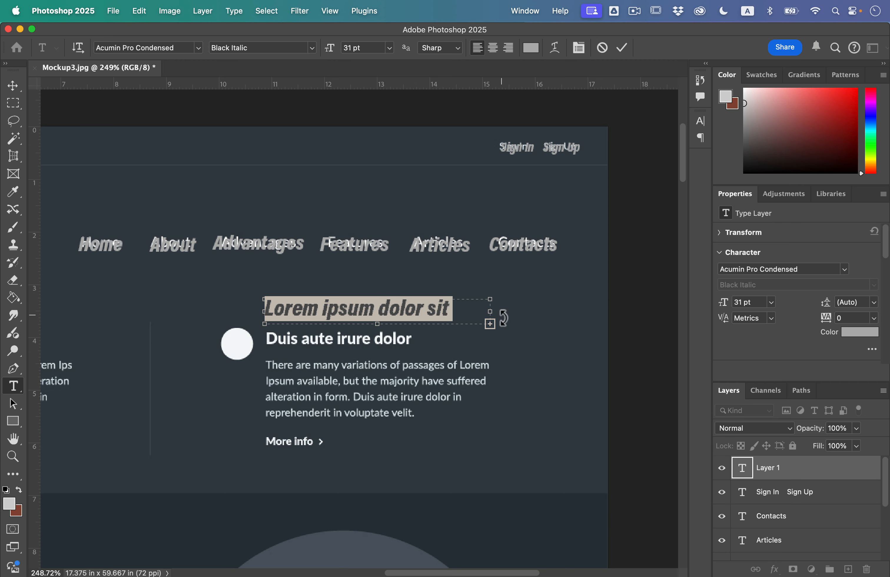
mouse_move(491, 318)
left_mouse_down()
mouse_move(575, 318)
mouse_move(509, 317)
left_mouse_up()
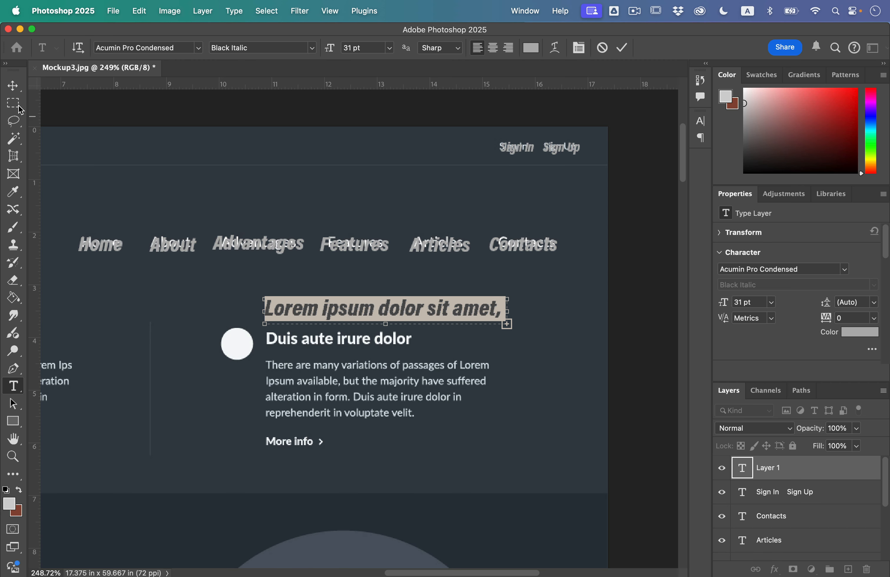
left_click(13, 85)
left_click_drag(286, 314, 286, 342)
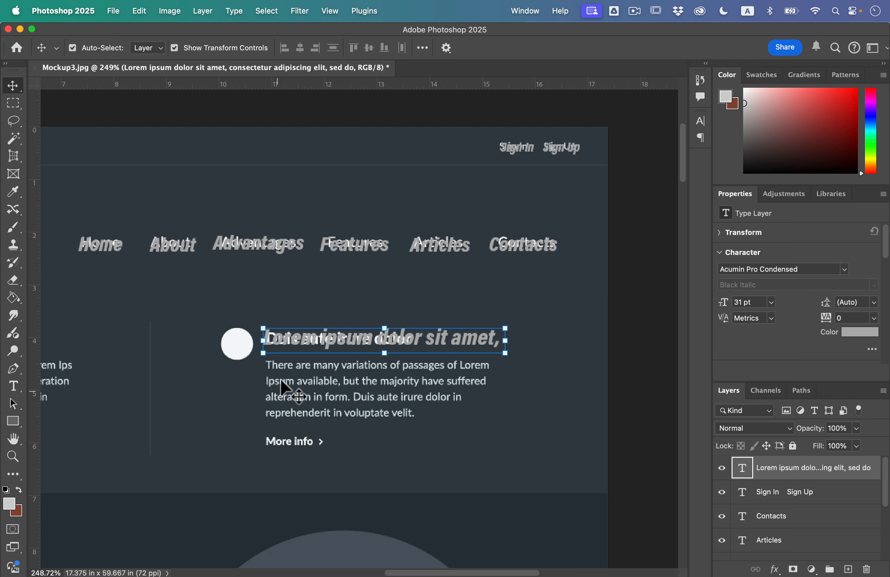
Step: Add a placeholder paragraph text box over the mockup's body copy below that heading and set its font to Myriad Pro
left_click(13, 385)
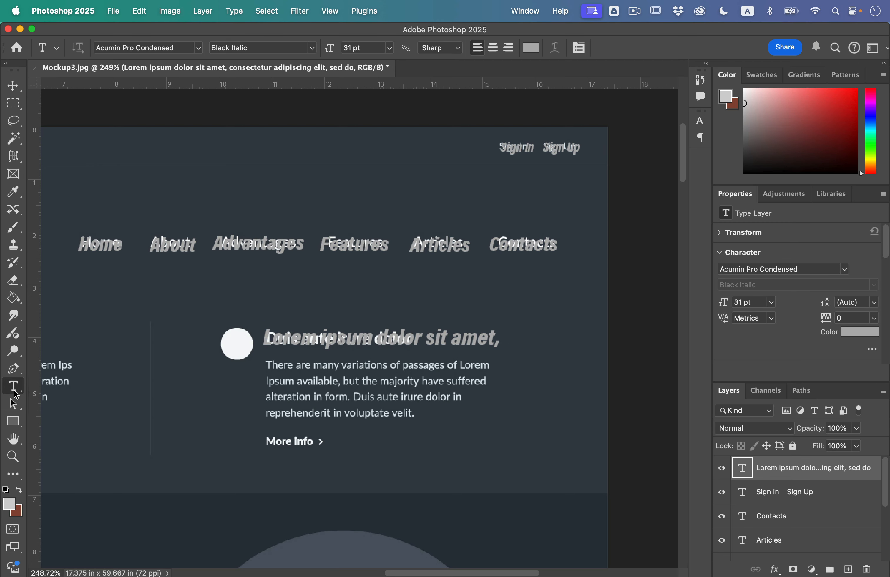
left_click_drag(263, 362, 500, 466)
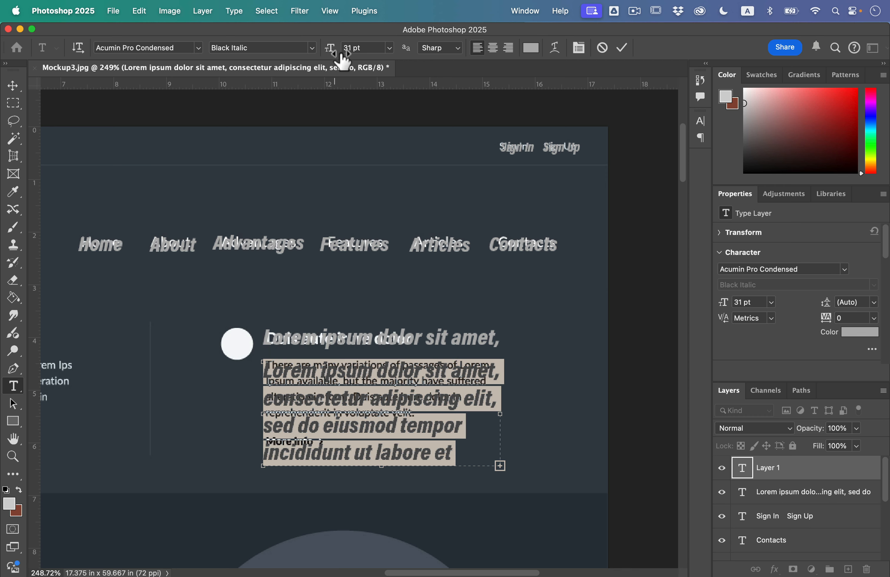
left_click(311, 48)
key("Escape")
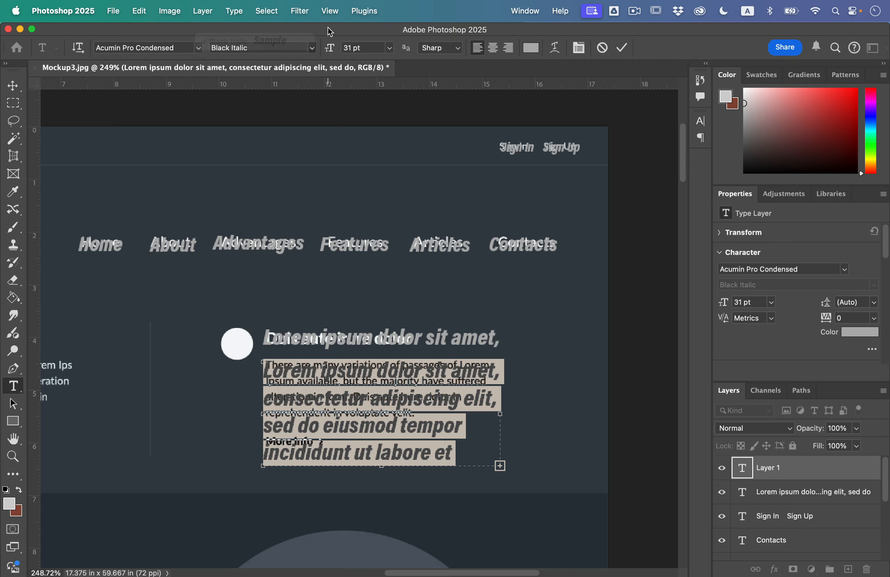
left_click(190, 48)
left_click(199, 49)
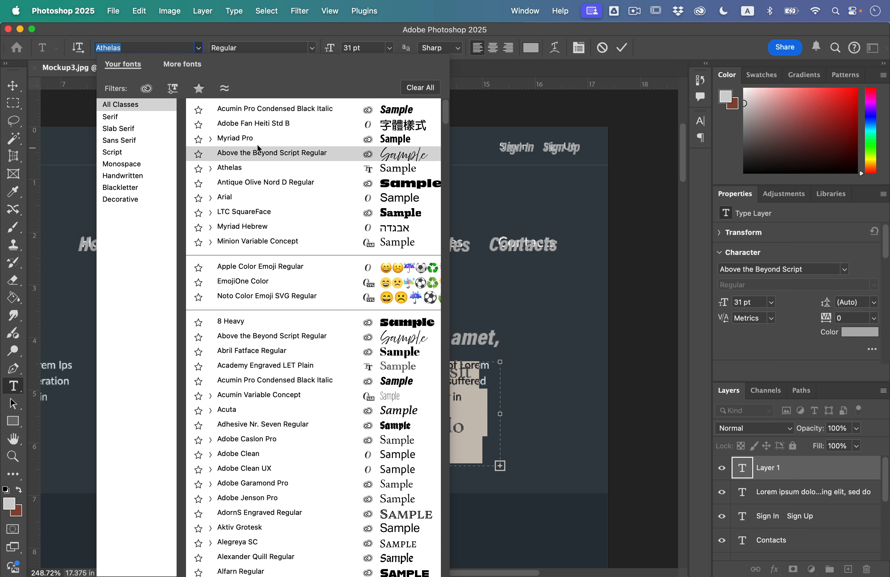
left_click(264, 138)
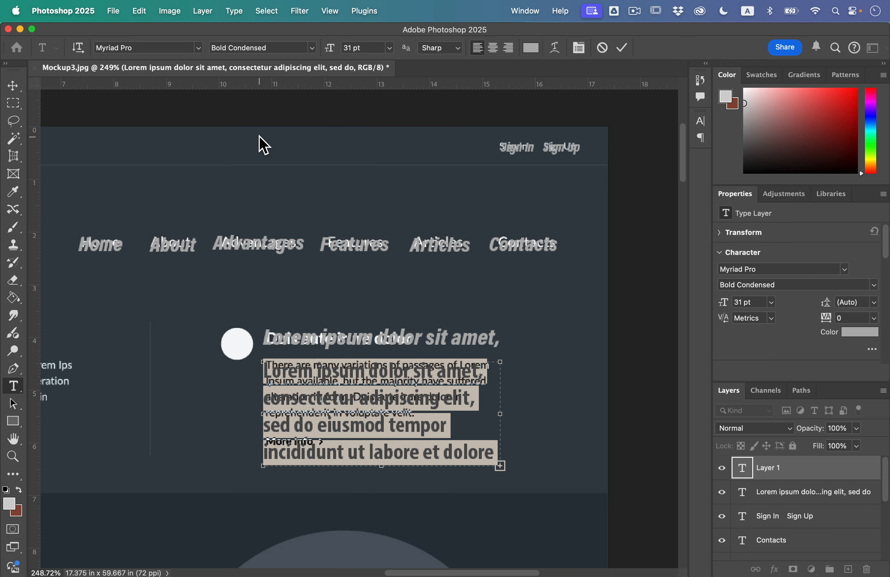
Step: Set the placeholder paragraph to Regular style at 14 pt and fit its text box to the width of the mockup's paragraph
left_click_drag(326, 47, 330, 47)
left_click(313, 48)
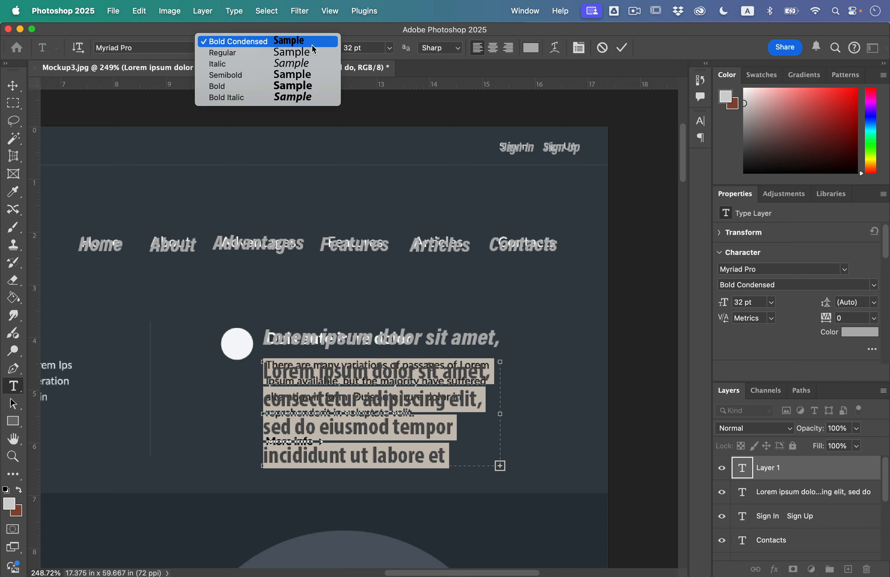
left_click(288, 53)
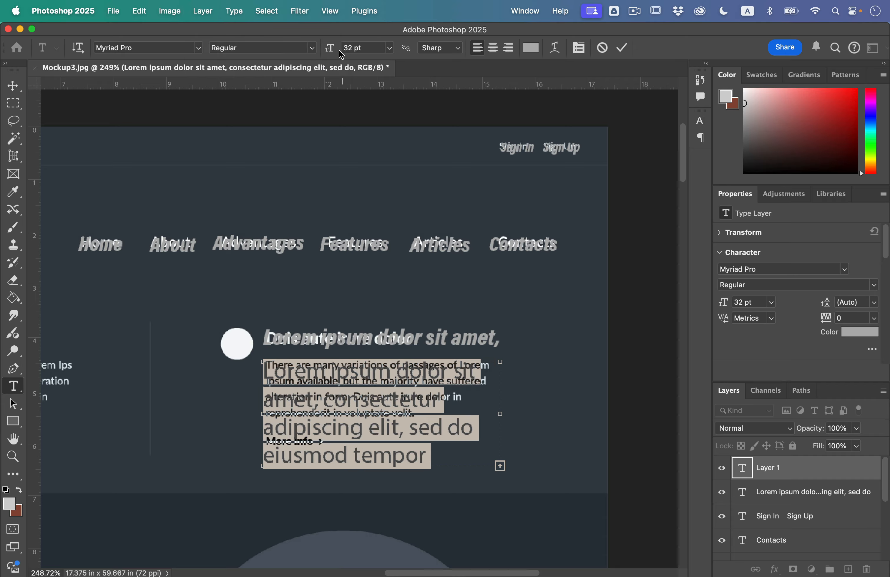
left_click_drag(331, 52, 325, 53)
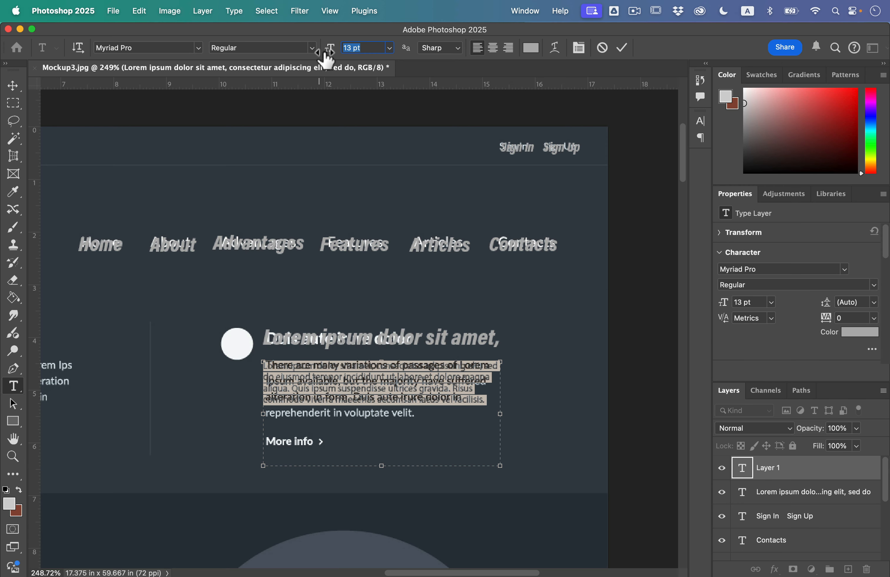
left_click_drag(501, 419, 471, 419)
left_click(449, 404)
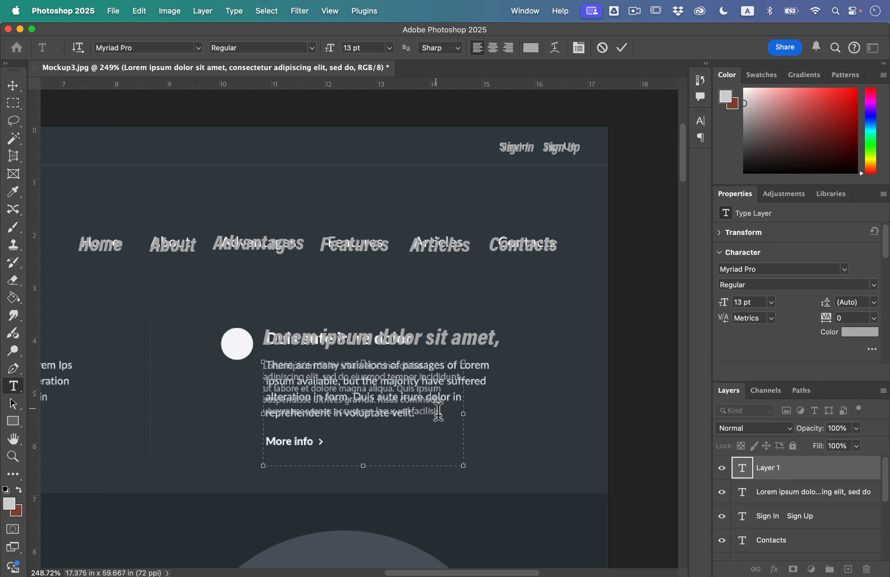
key("super+a")
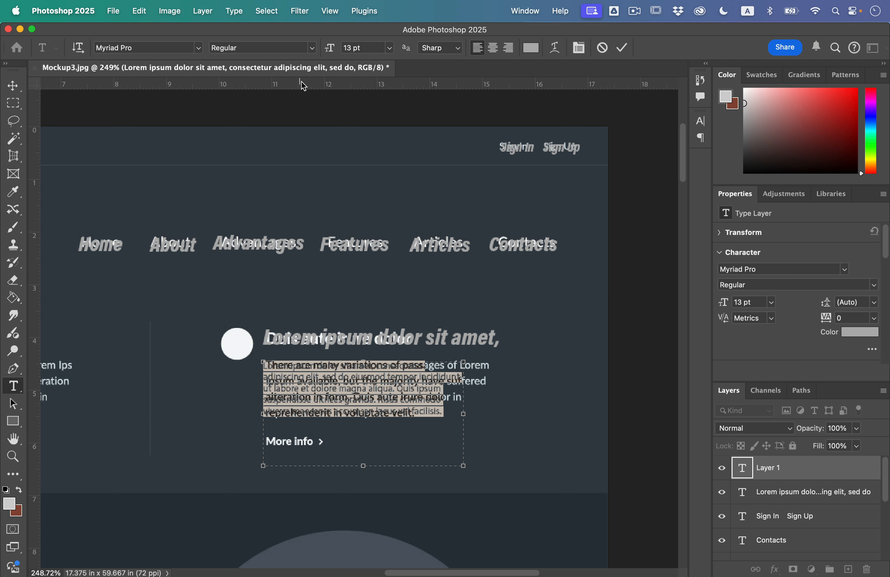
left_click(389, 55)
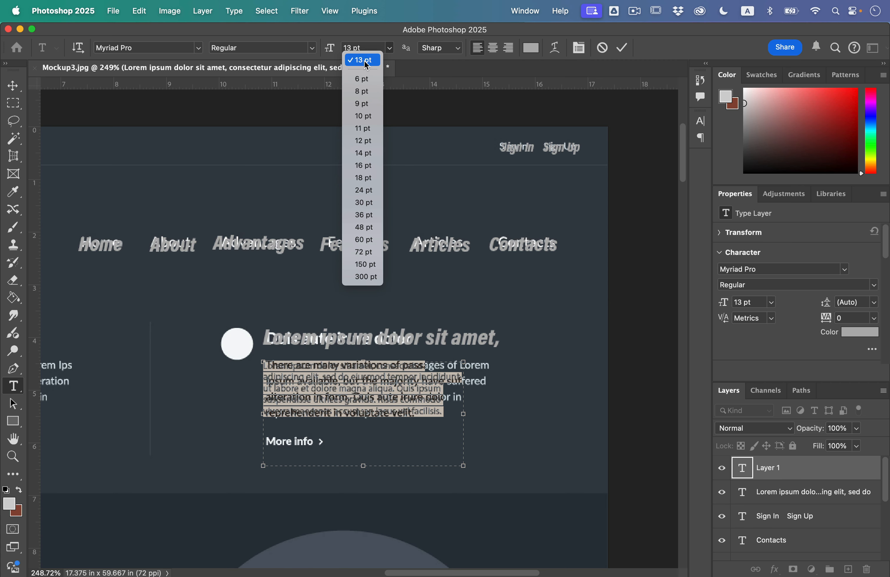
left_click(370, 156)
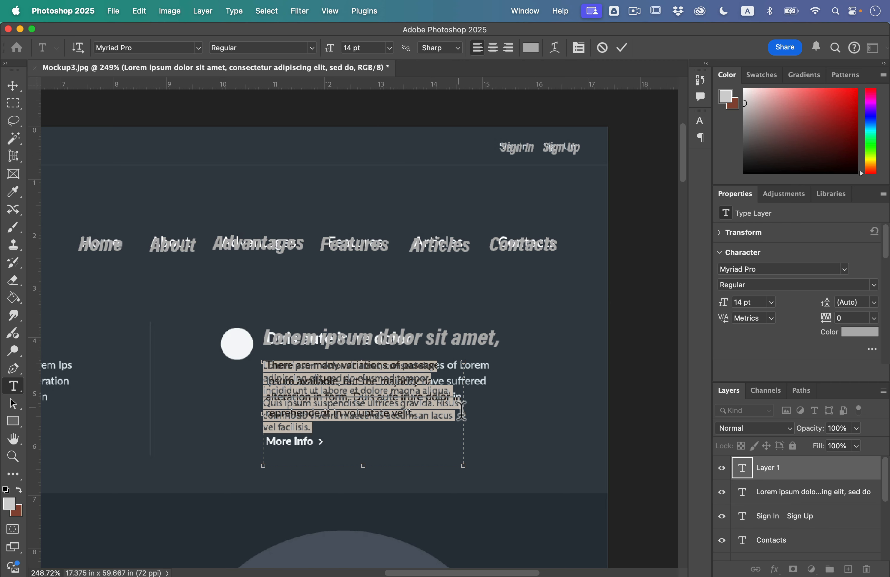
left_click_drag(463, 414, 489, 415)
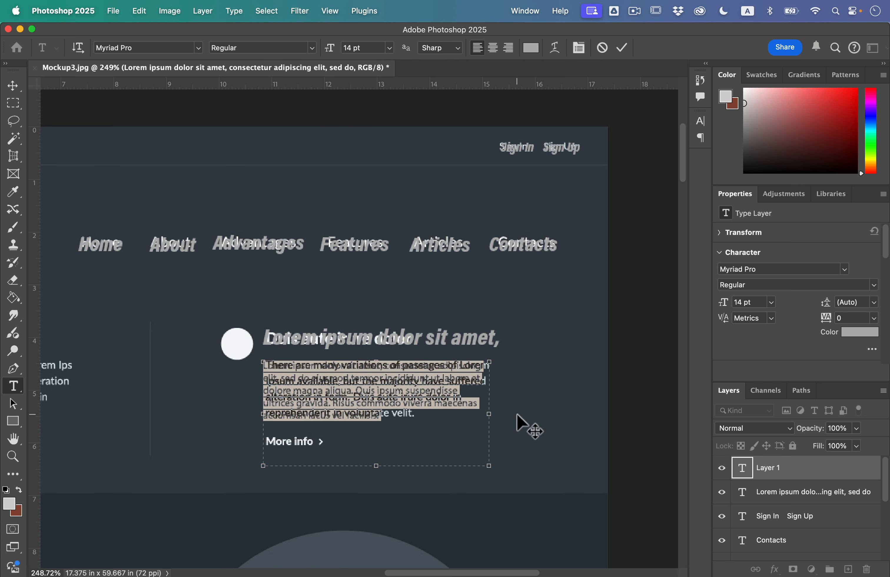
left_click(13, 92)
left_click(159, 358)
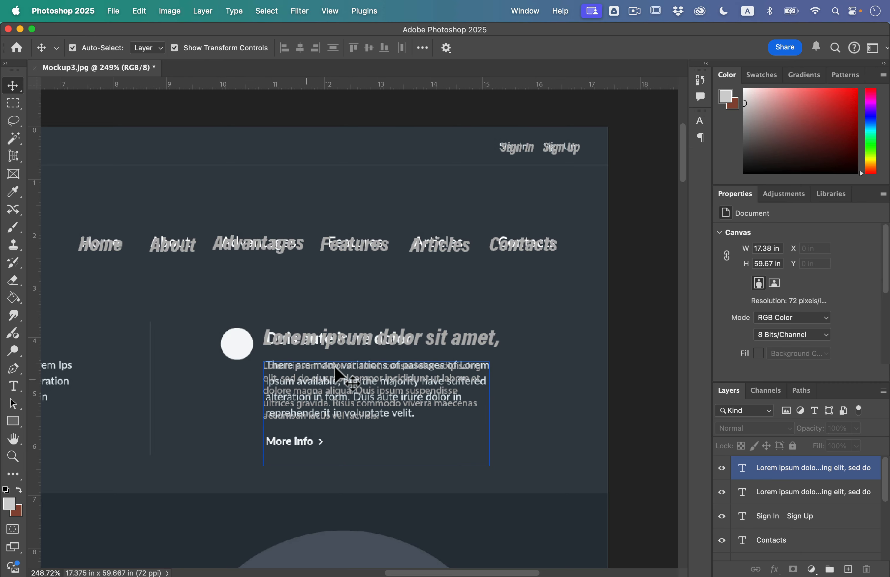
Step: Duplicate the placeholder heading below the mockup's "More info" link and change the copy's text to "More Info >"
left_click(341, 343)
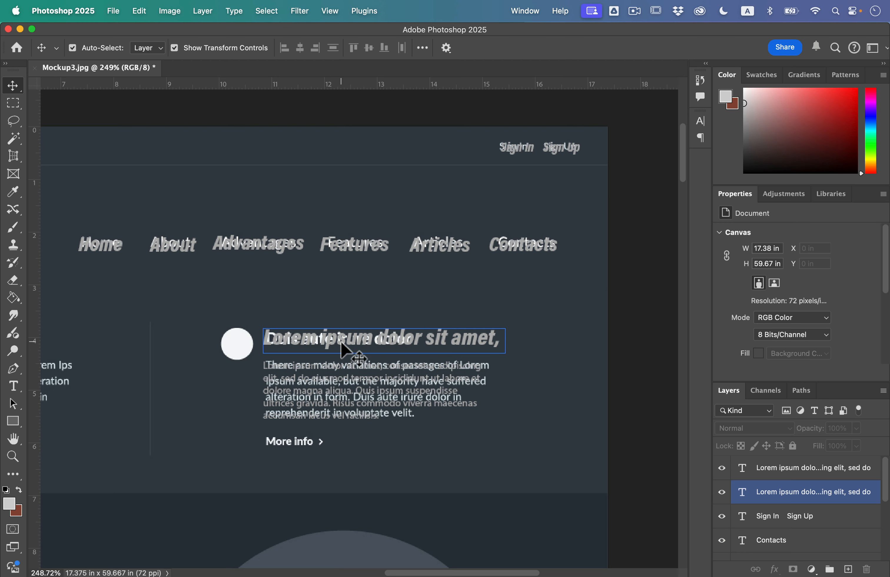
left_click_drag(342, 343, 339, 468)
double_click(339, 469)
type("More Info")
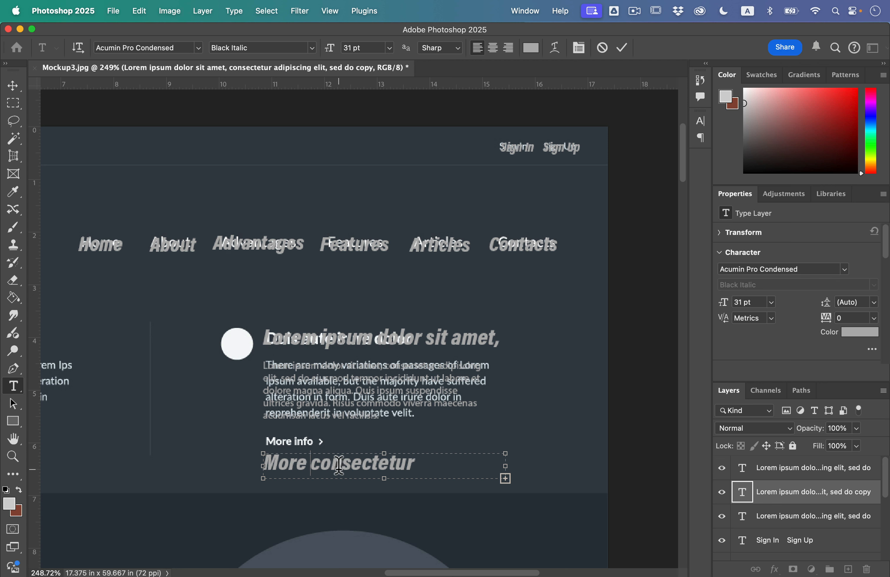
type(" >")
Step: Scale the "More Info >" text to about 56% and place it over the mockup's "More info" link
key("super+a")
left_click_drag(402, 475, 399, 448)
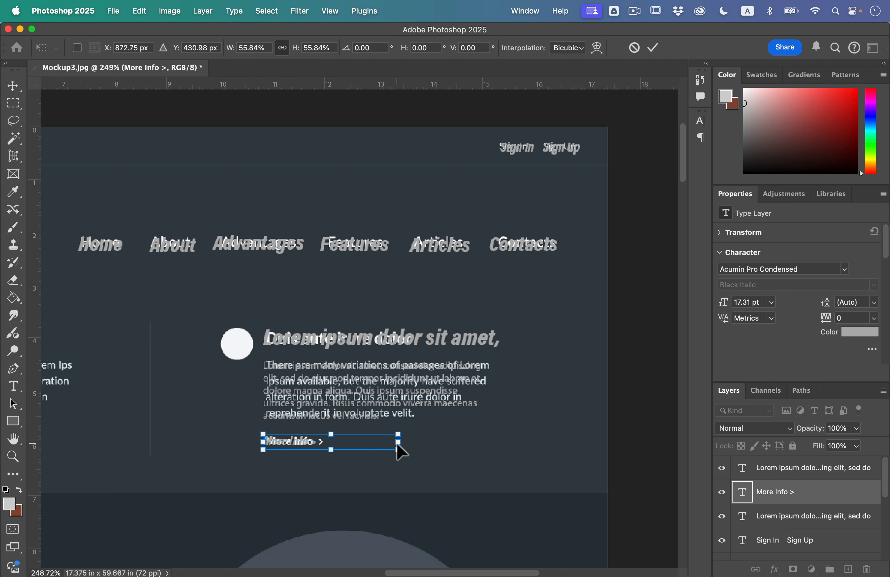
key("Return")
Step: Choose the Rectangle tool and set its fill to #f5f9fa, sampled from the mockup's white circle
key("u")
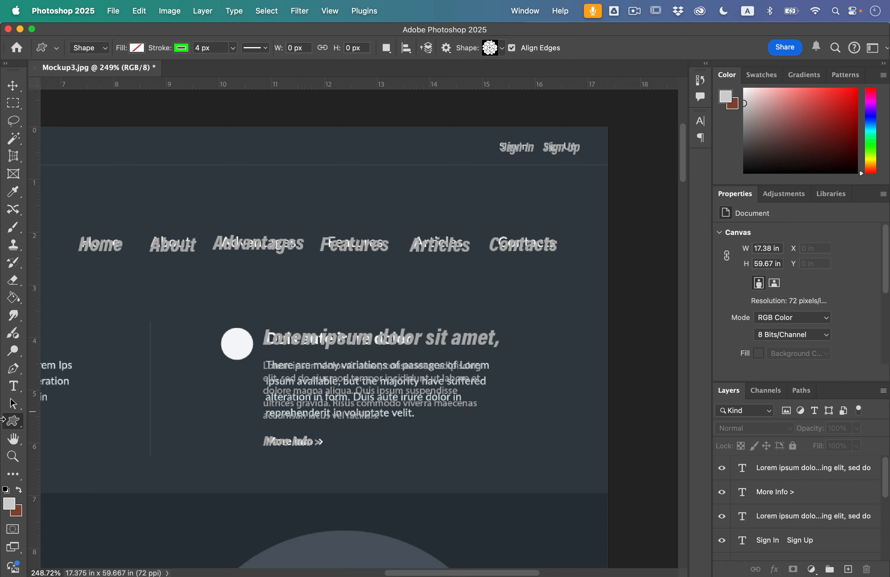
right_click(12, 420)
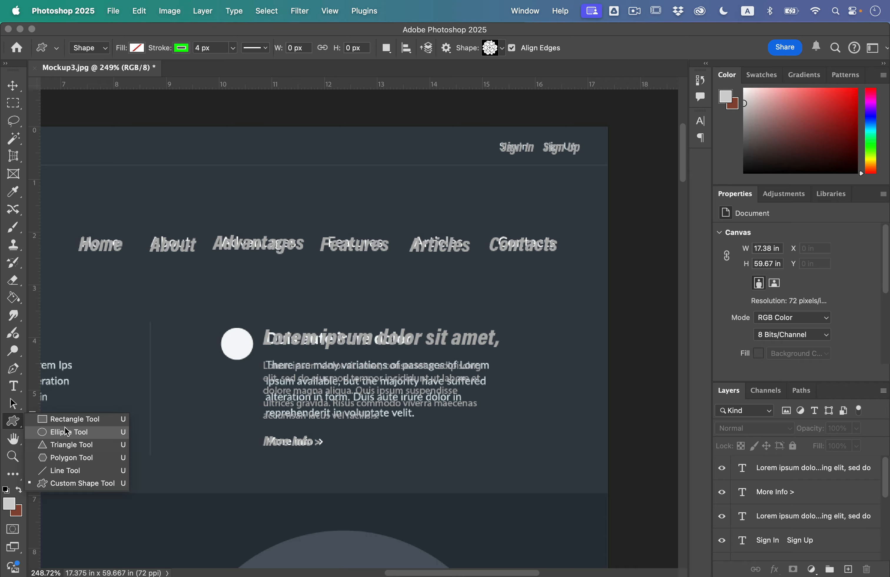
left_click(70, 419)
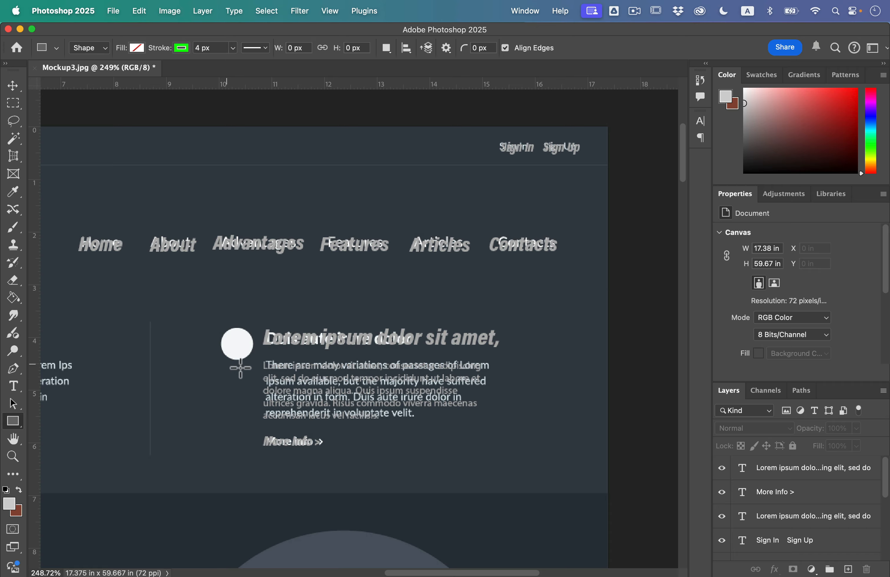
left_click(136, 48)
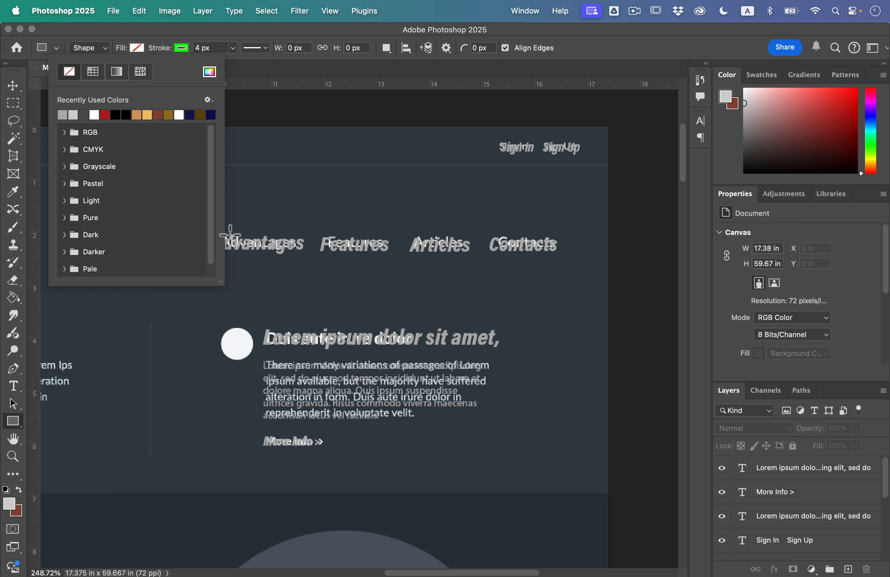
left_click(210, 73)
left_click(238, 348)
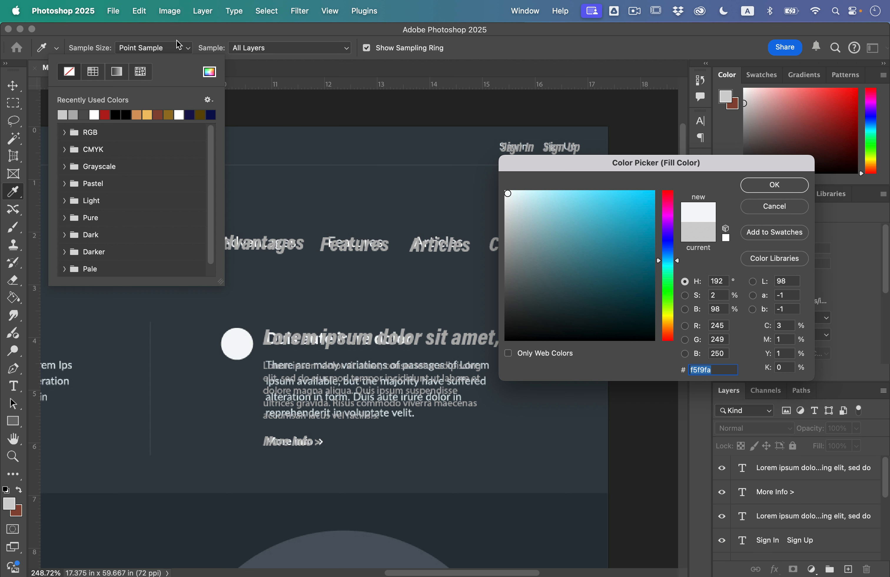
left_click(773, 185)
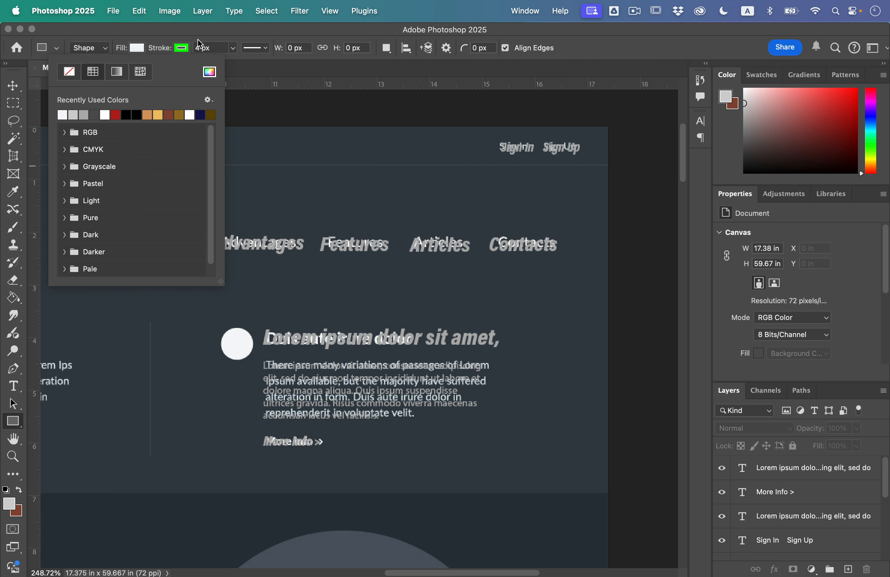
Step: Remove the shape stroke and draw a square of about 39 px below the white circle
left_click(184, 49)
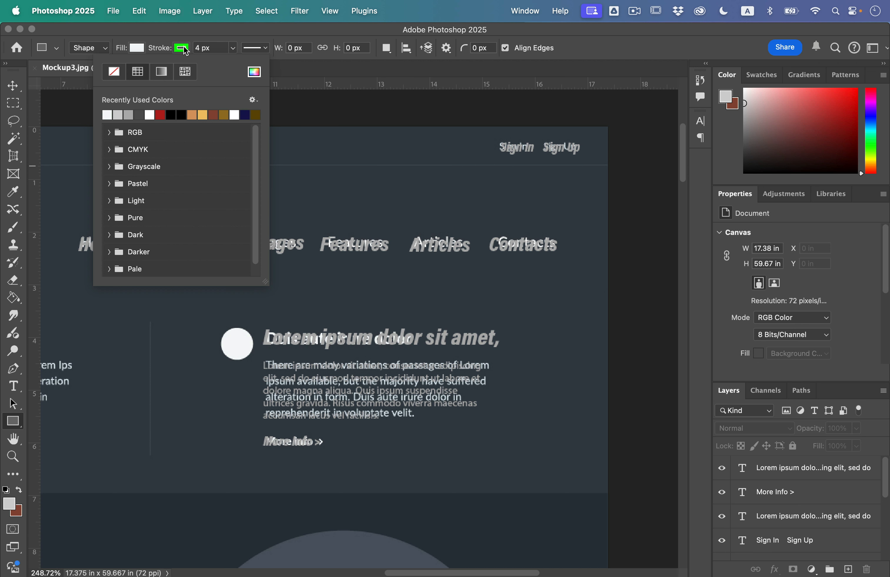
left_click(163, 39)
left_click_drag(216, 376, 253, 417)
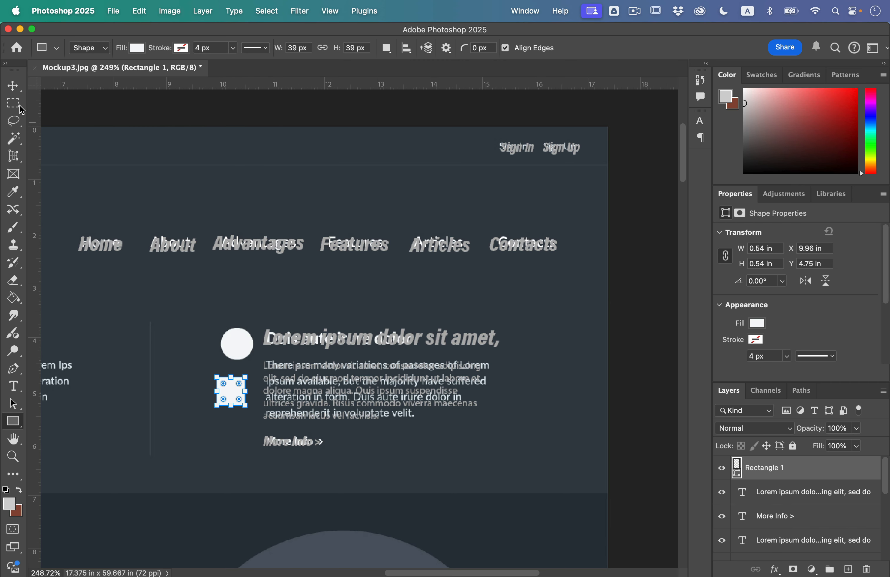
Step: Rotate the square by -45° into a diamond and place it over the mockup's white circle
key("v")
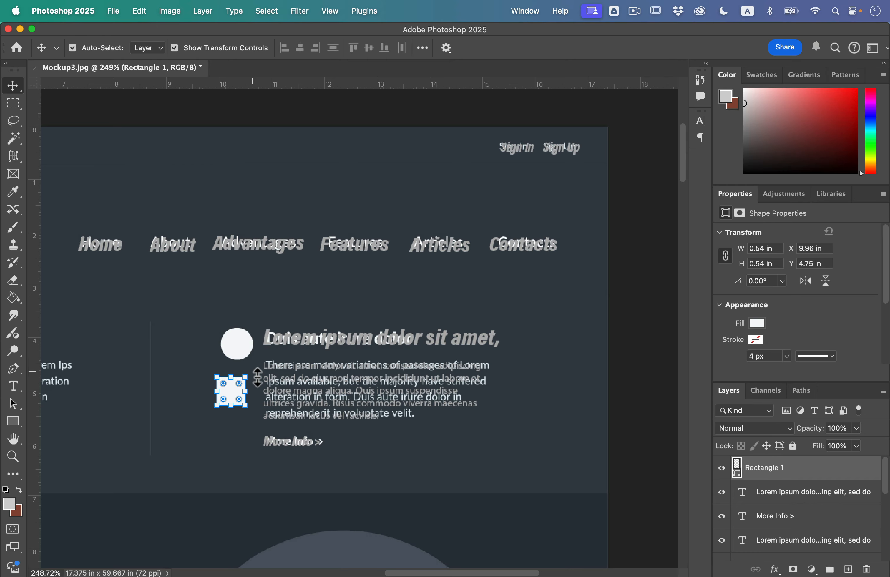
left_click_drag(257, 376, 237, 357)
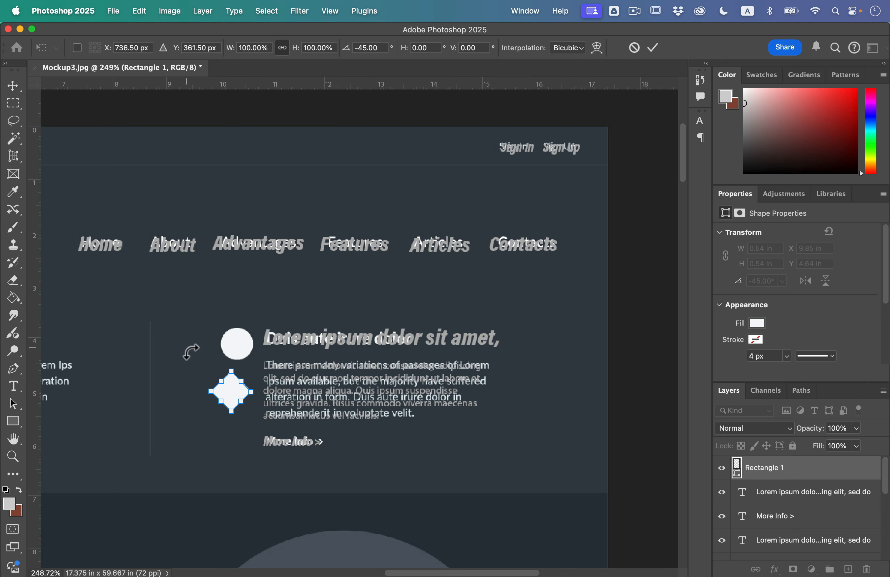
left_click_drag(233, 396, 240, 349)
key("Return")
left_click(219, 411)
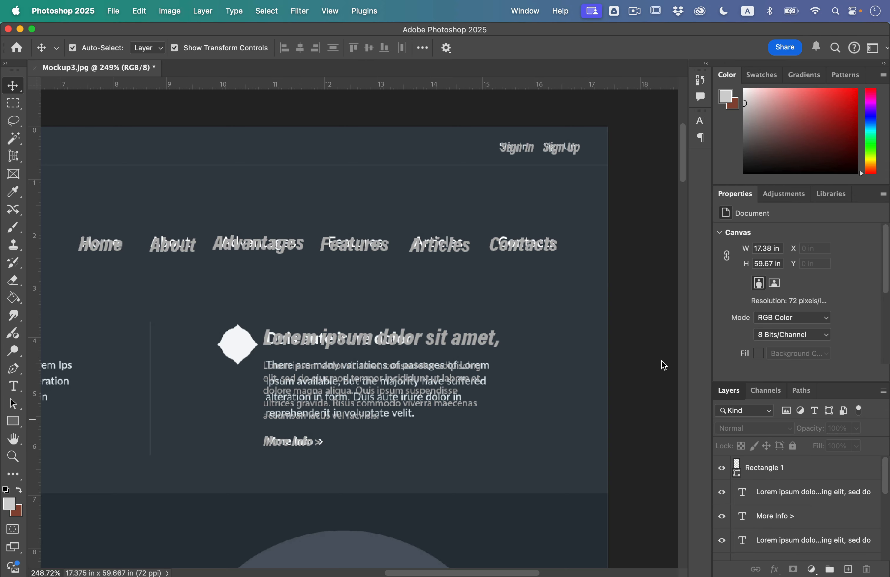
Step: Detach the Layers panel over the canvas and lengthen it to show more of the text and shape layers
left_click_drag(728, 390, 567, 171)
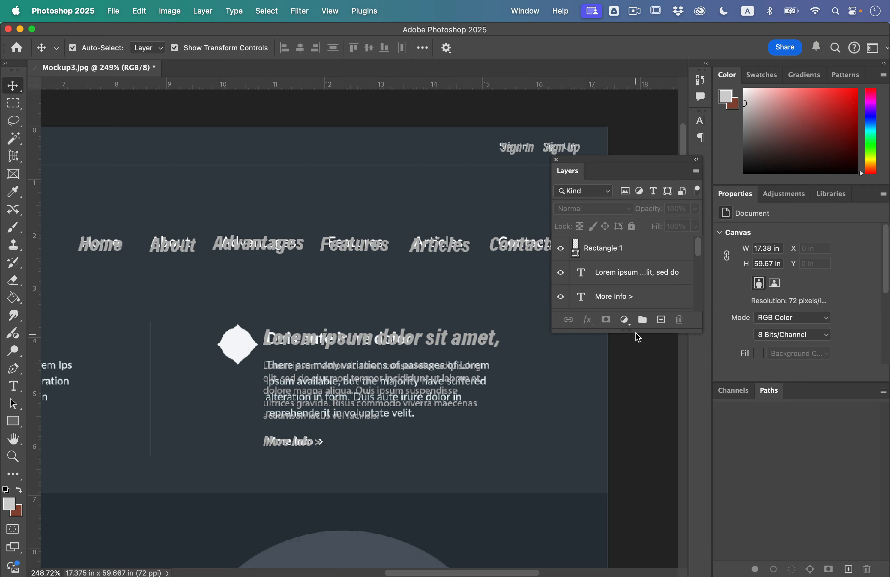
left_click_drag(637, 338, 633, 511)
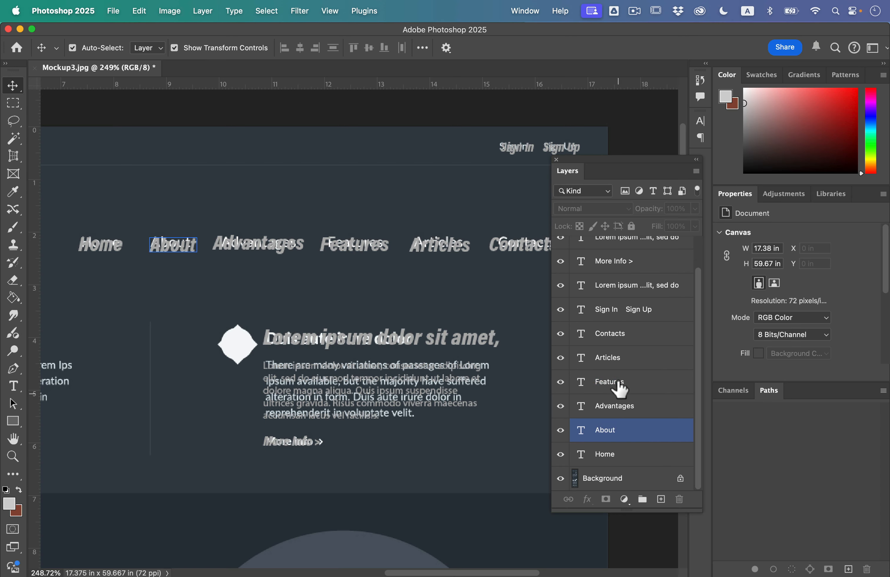
scroll(626, 292, "up", 2)
left_click(599, 301)
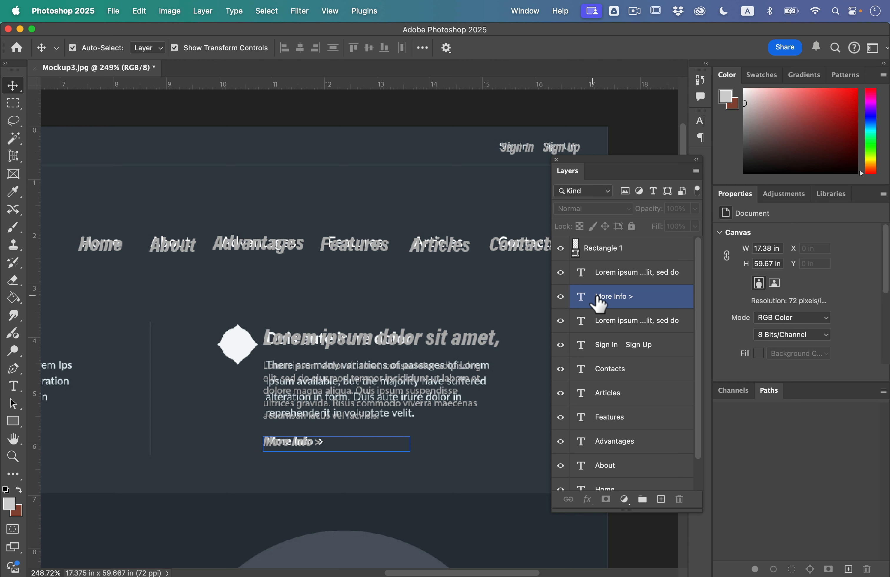
Step: Group the text layers from Home up to Sign In / Sign Up and name the group Top Links
scroll(622, 318, "down", 2)
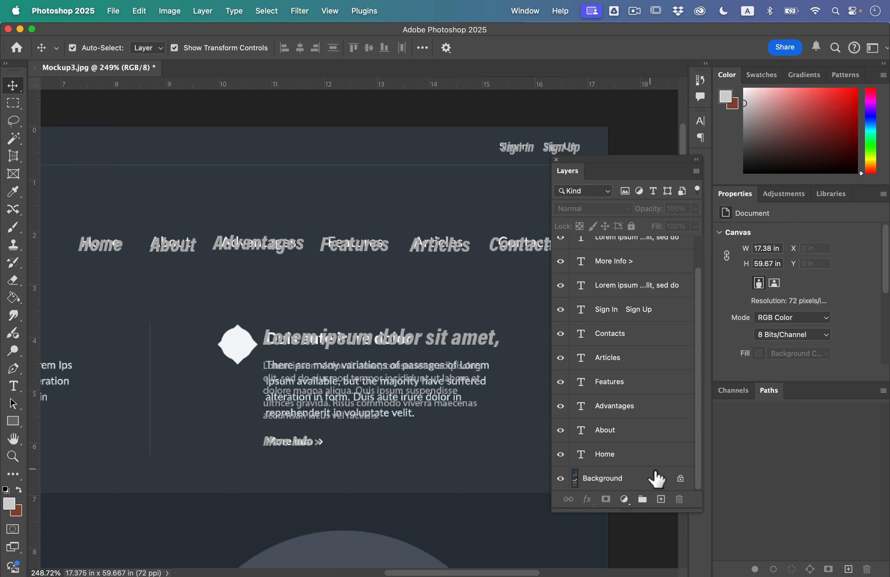
left_click(683, 455)
left_click(632, 455)
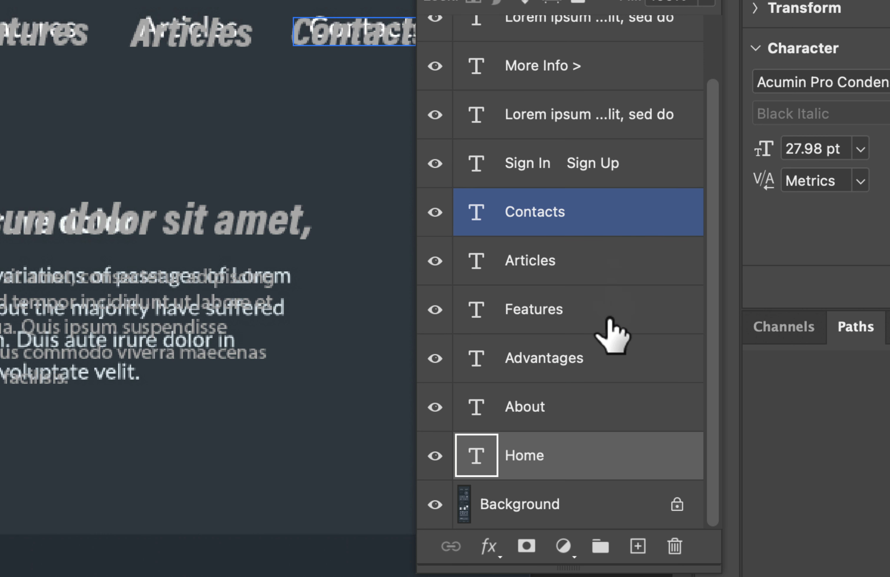
left_click(635, 174, "shift")
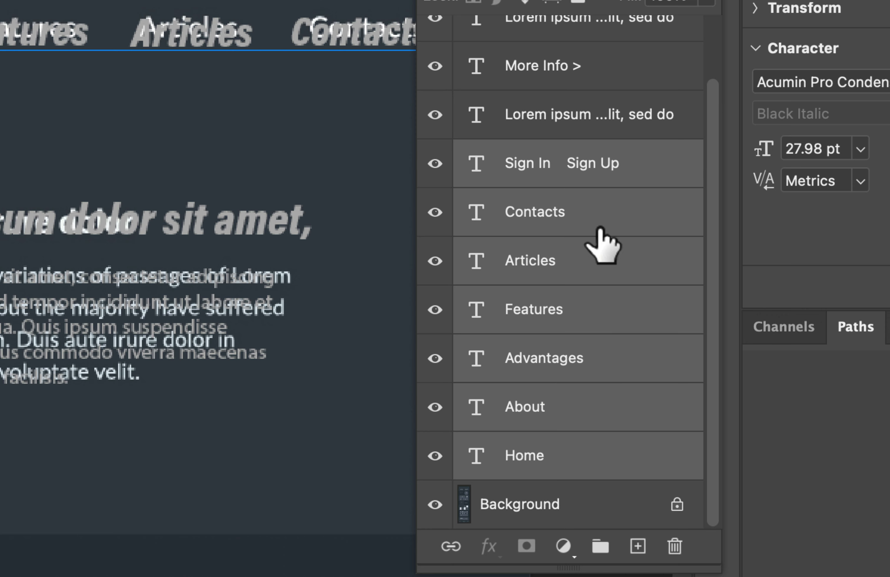
left_click(600, 546)
double_click(524, 235)
type("Top Links")
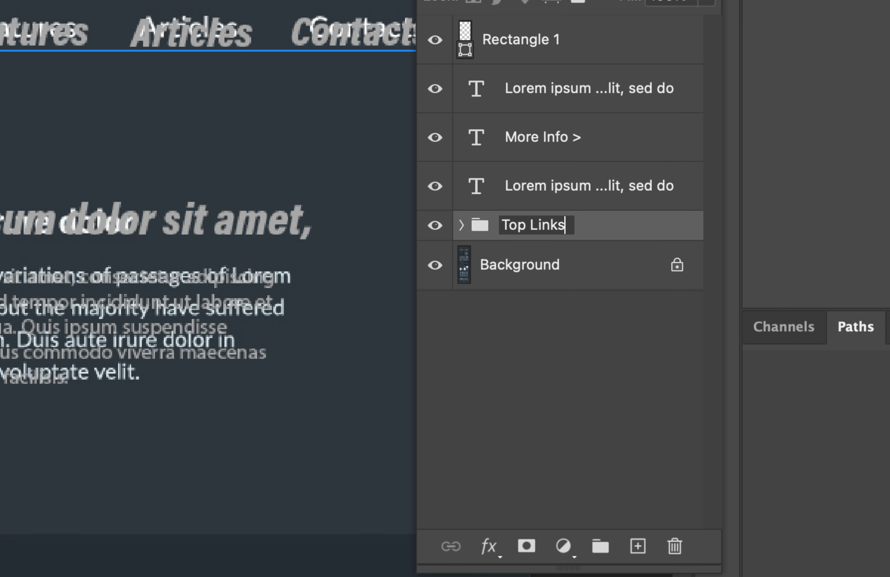
key("Return")
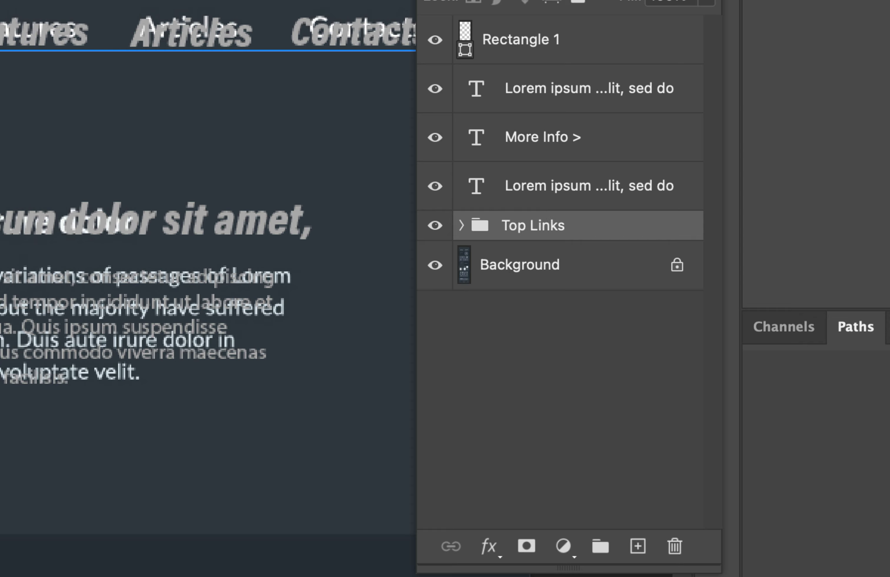
Step: Hide and reshow the Top Links group to compare its text with the mockup's links
left_click(435, 224)
left_click(435, 225)
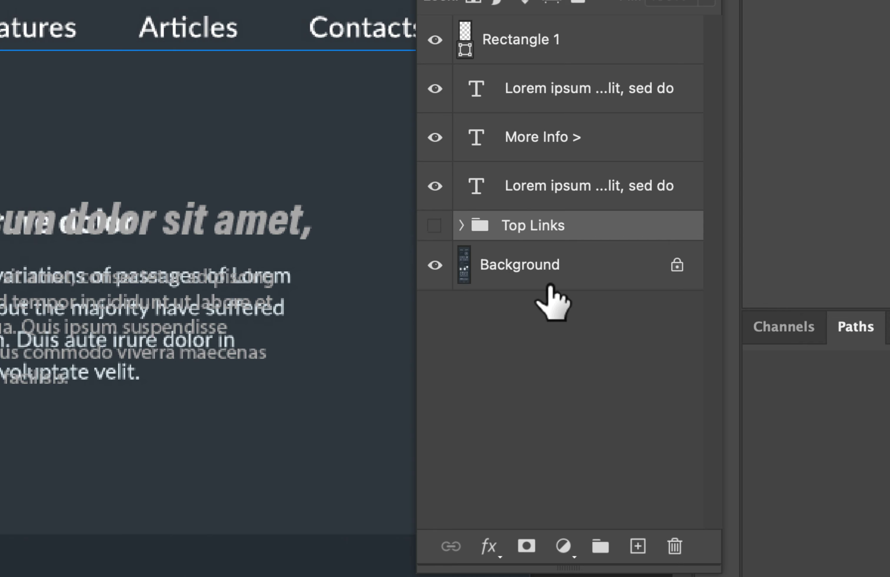
left_click(435, 225)
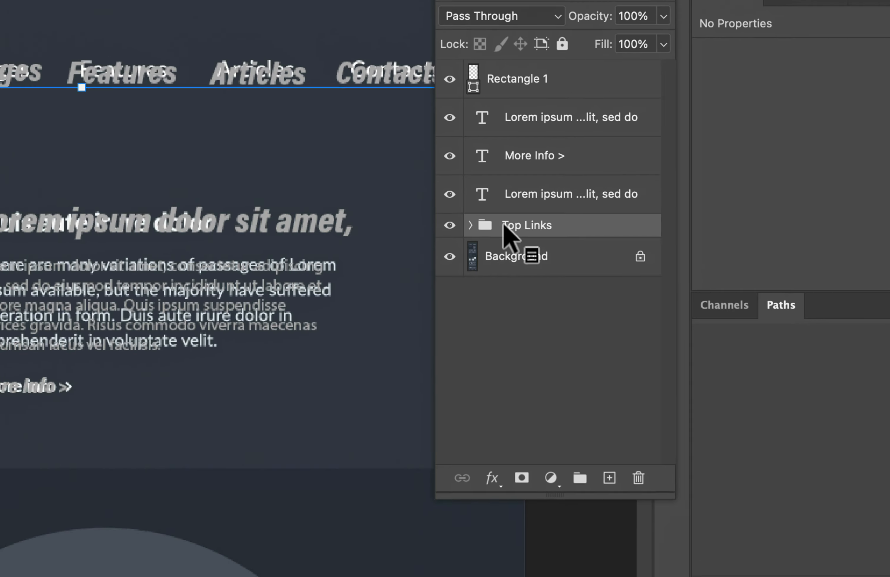
left_click(151, 230)
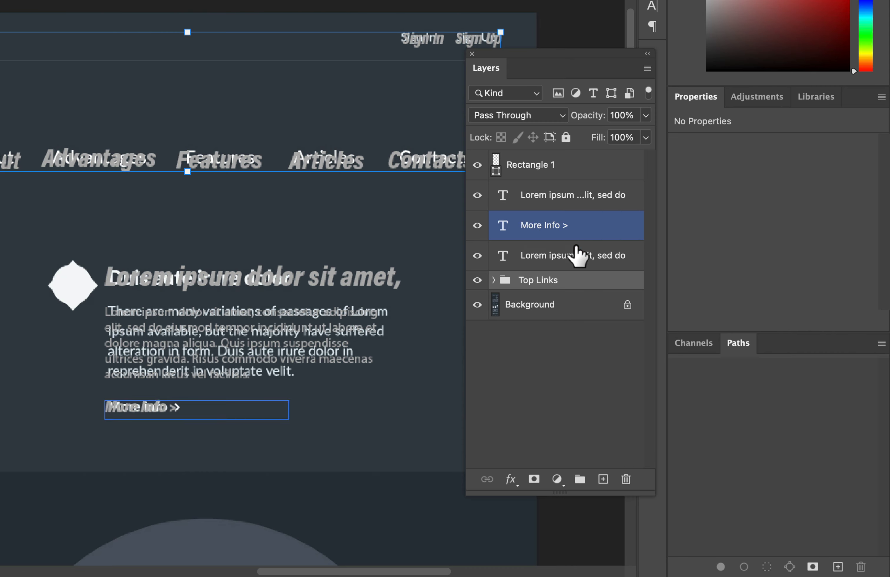
Step: Group the diamond shape with the three content block text layers and name the group Top Left Body Copy
left_click(561, 263)
left_click(575, 173, "shift")
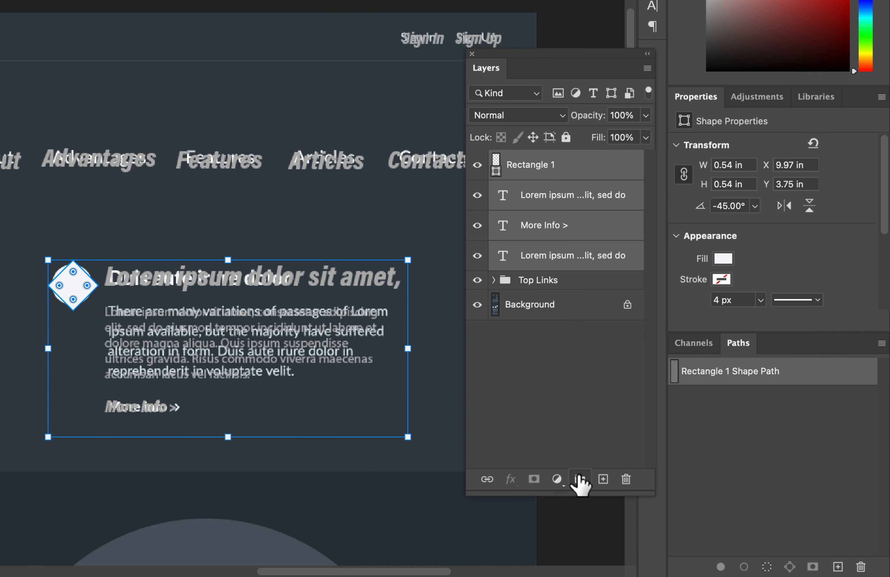
left_click(579, 479)
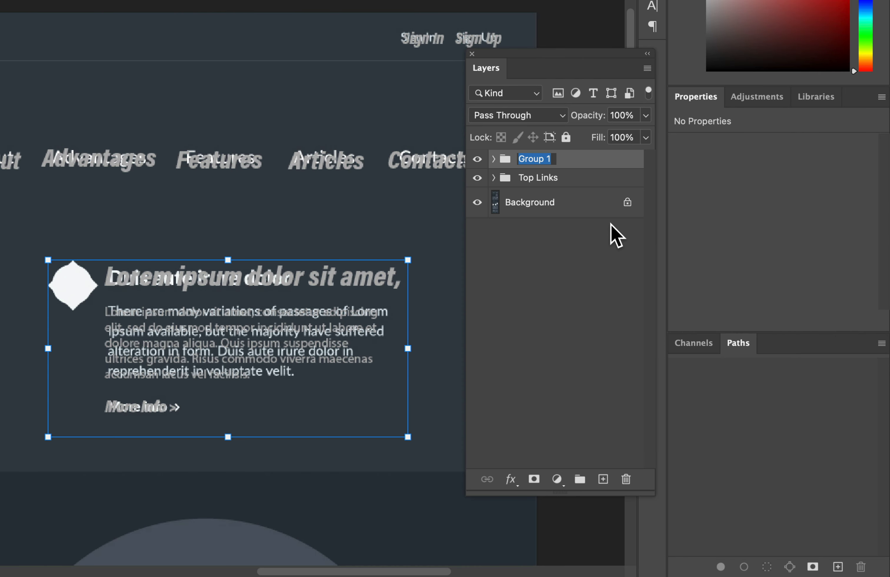
type("Top Left Body Copy")
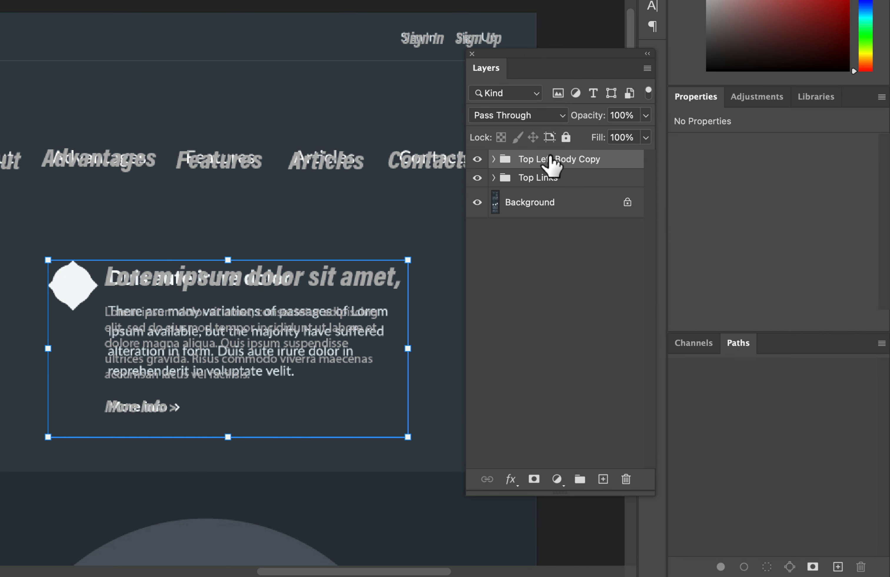
Step: Rename the content block group as Top Right Body Copy, and hide and reshow it to check its contents
double_click(544, 158)
type("Righ")
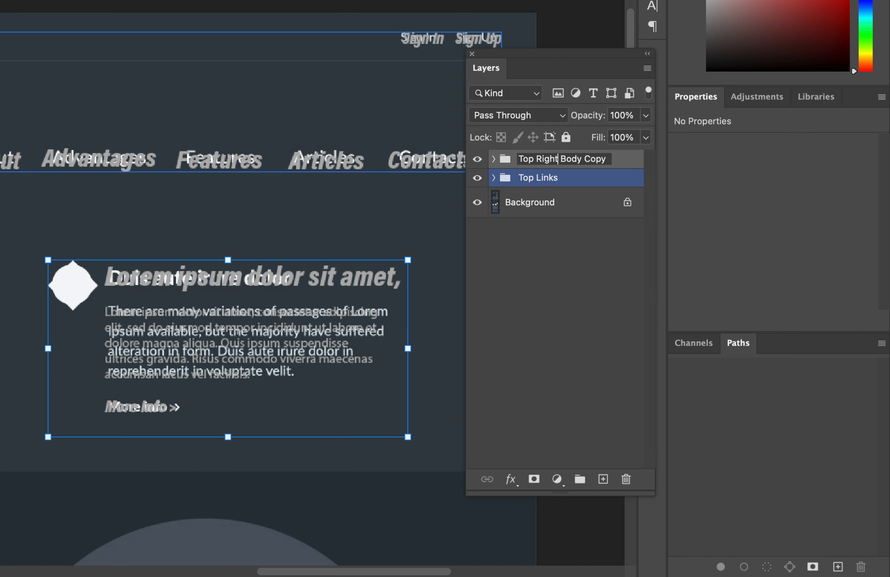
type("t")
left_click(564, 179)
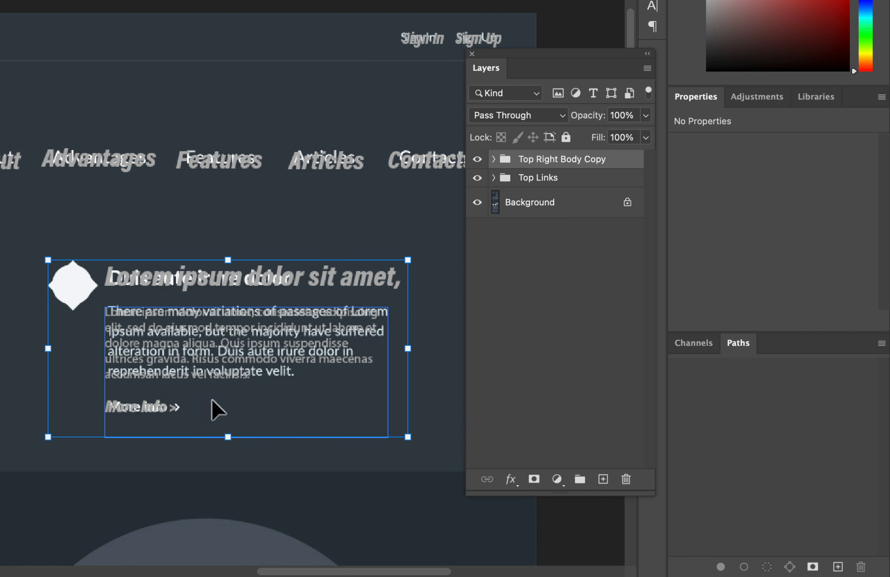
left_click(477, 159)
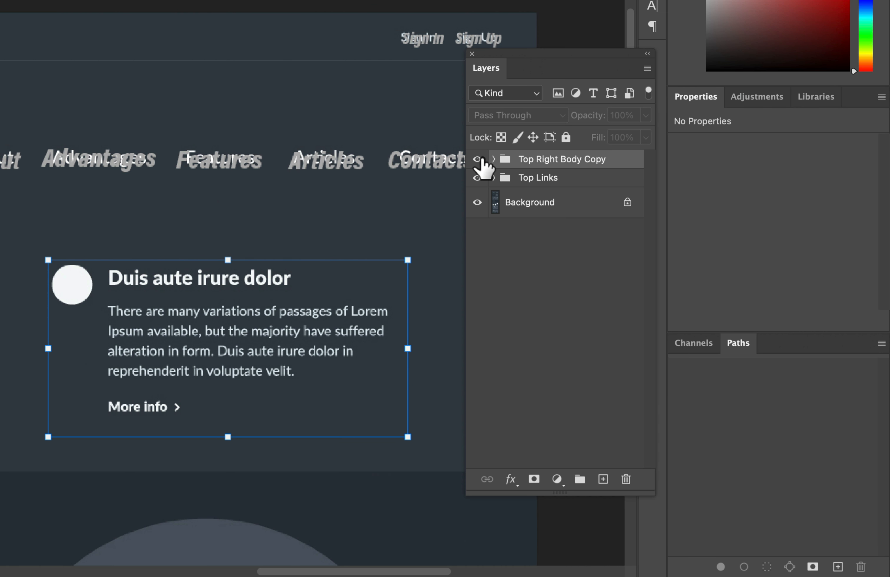
left_click(477, 159)
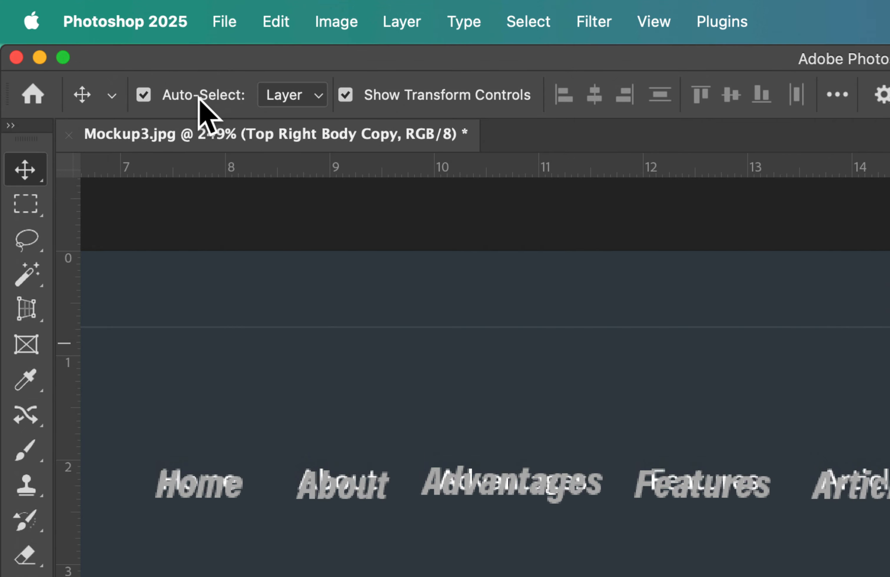
Step: Set the Move tool to auto-select groups and place a duplicate of the Top Right Body Copy group over the mockup's left content block
left_click(291, 30)
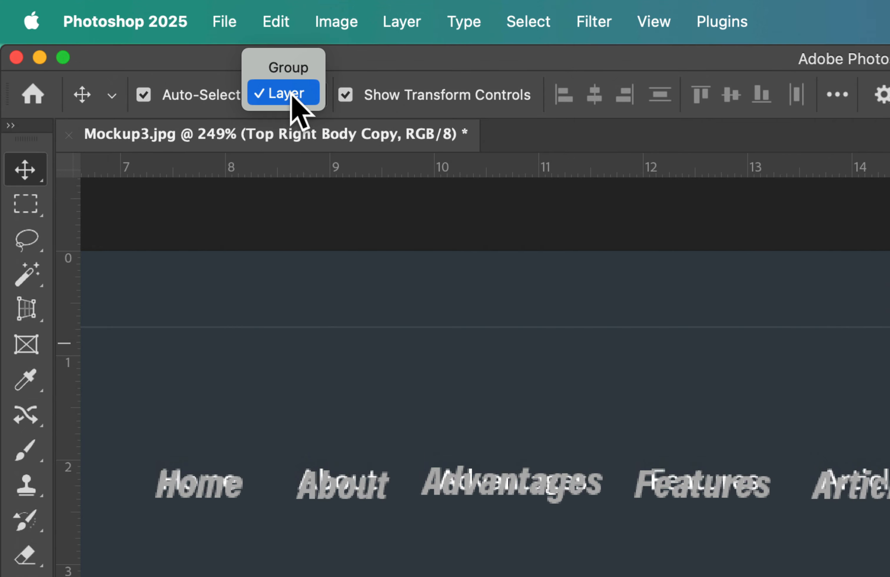
left_click(289, 67)
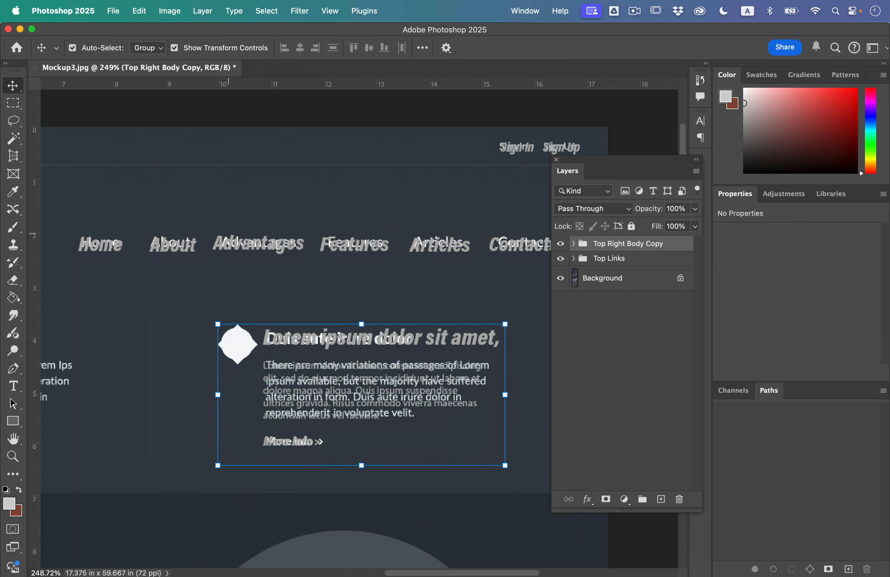
scroll(272, 314, "left", 3)
scroll(272, 314, "down", 4)
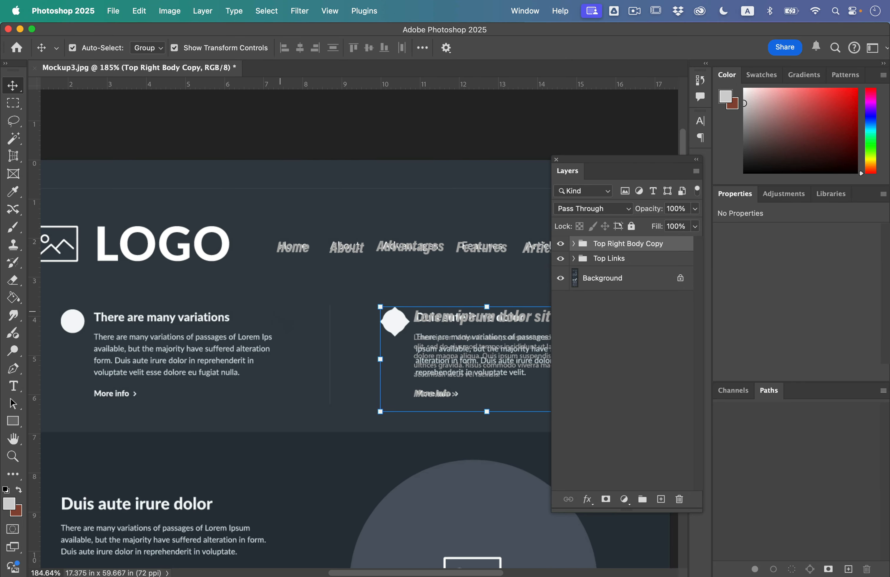
left_click_drag(545, 335, 190, 366)
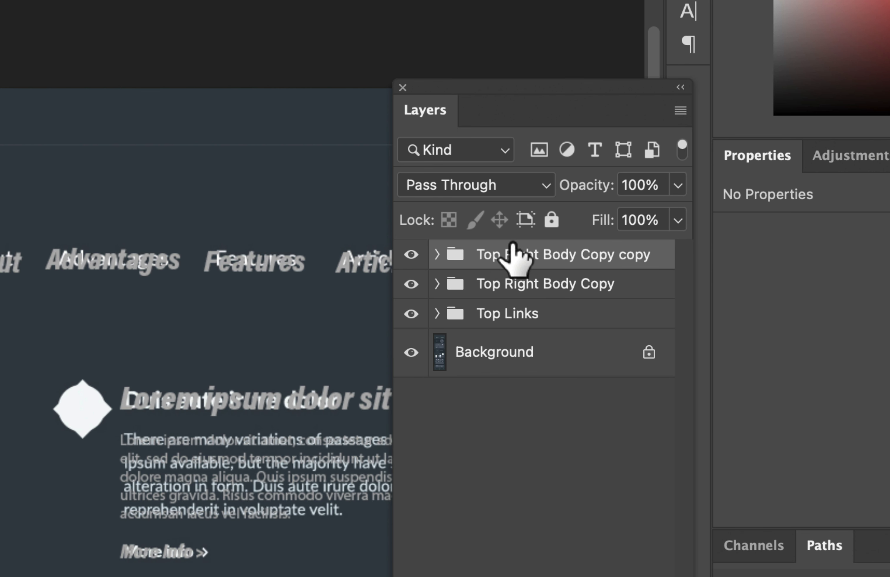
Step: Rename the duplicated content block group as Top Left Body Copy
double_click(515, 253)
double_click(515, 254)
type("Left")
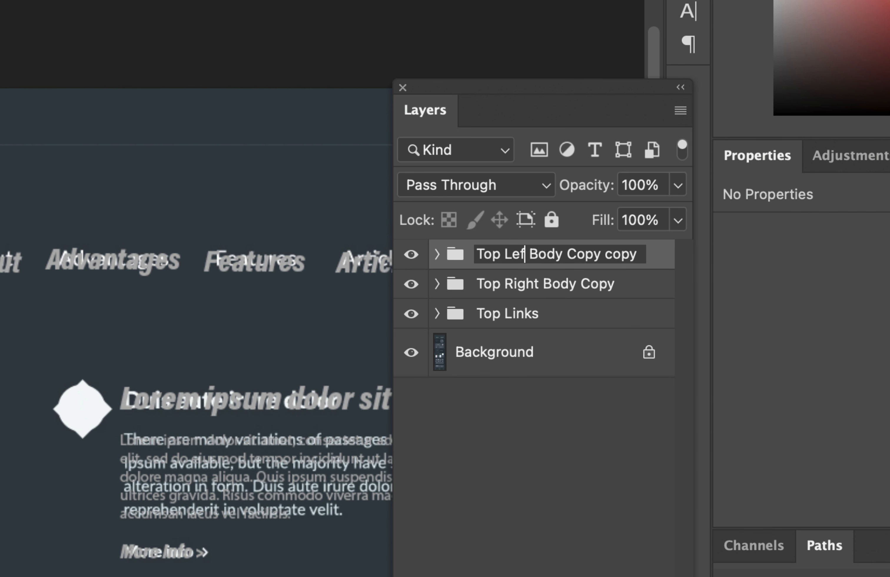
double_click(632, 254)
key("BackSpace")
key("BackSpace")
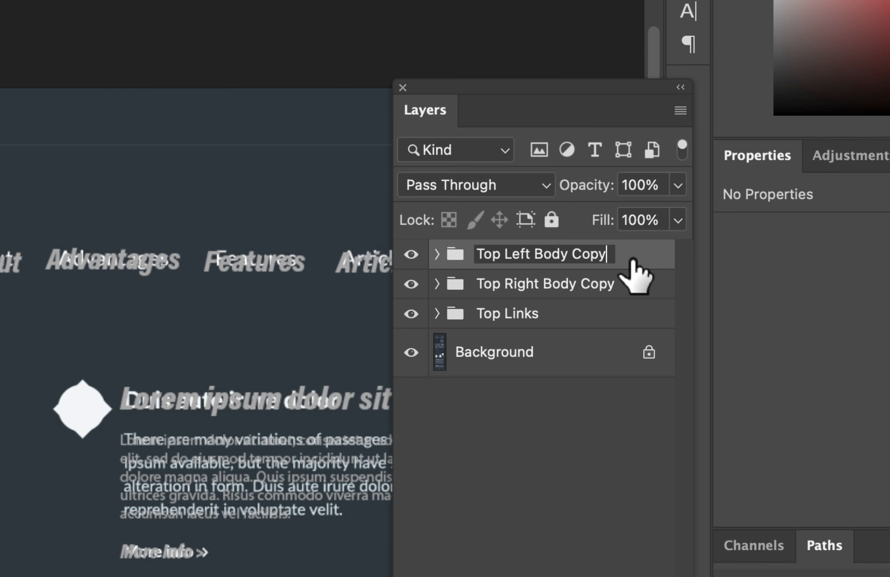
left_click(625, 314)
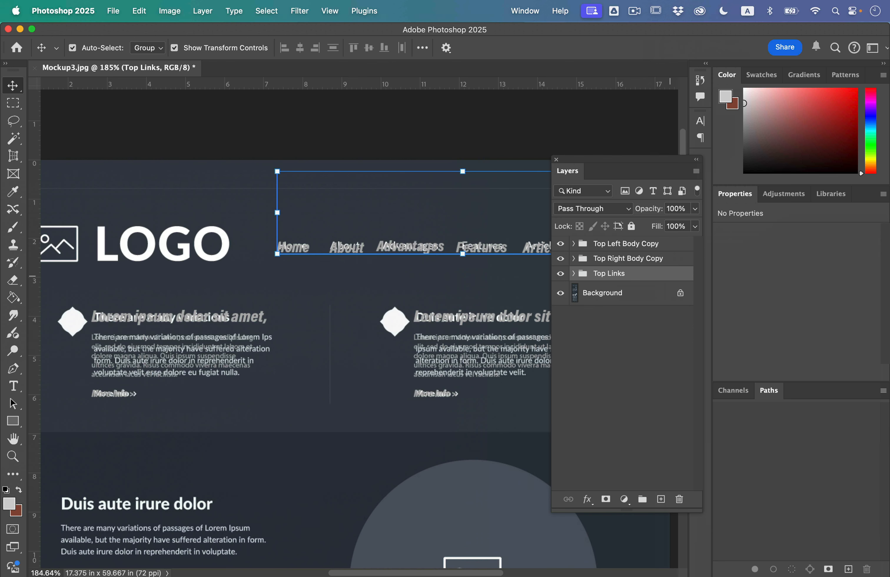
Step: Deselect the groups, and hide and reshow the Background layer to view the rebuilt text and shapes on their own
scroll(258, 214, "down", 3)
left_click(258, 215)
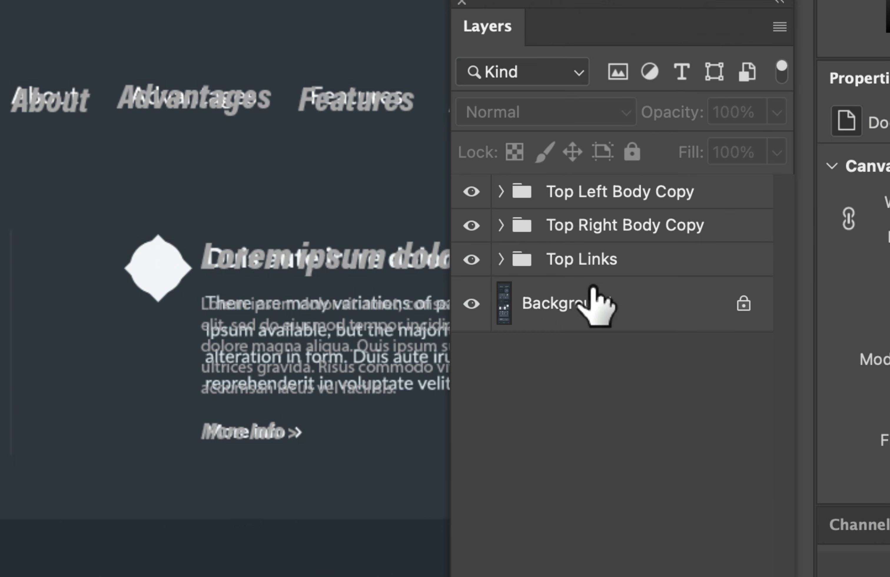
left_click(471, 304)
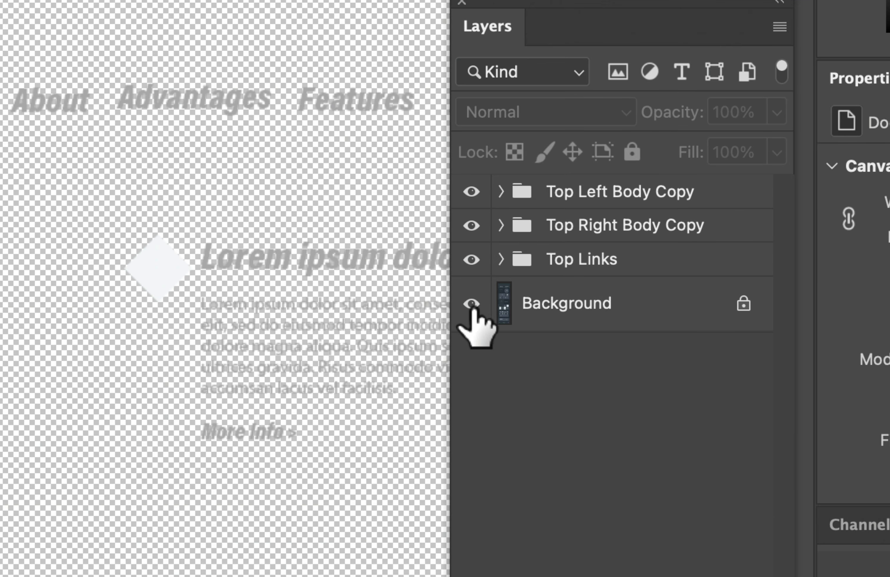
left_click(471, 304)
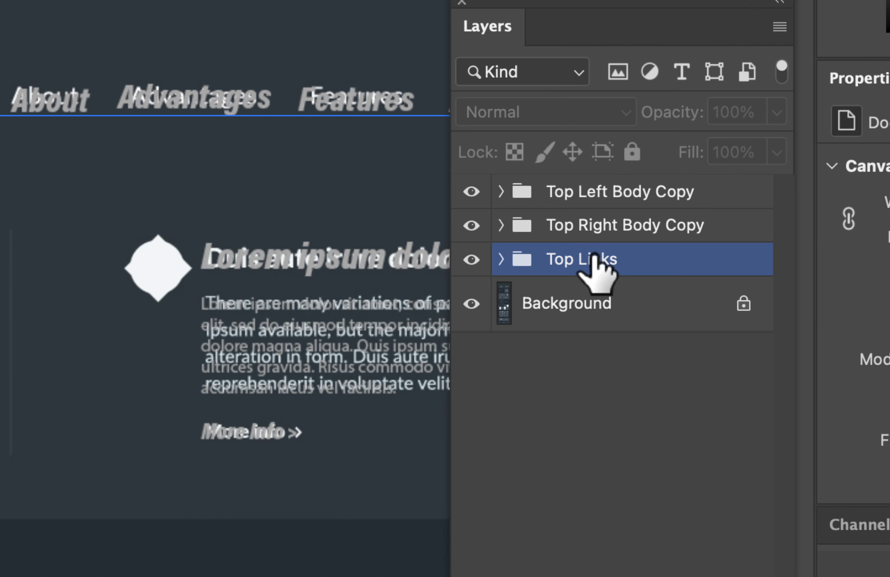
Step: Examine the header and both content blocks over the mockup at 100% zoom
left_click(591, 311)
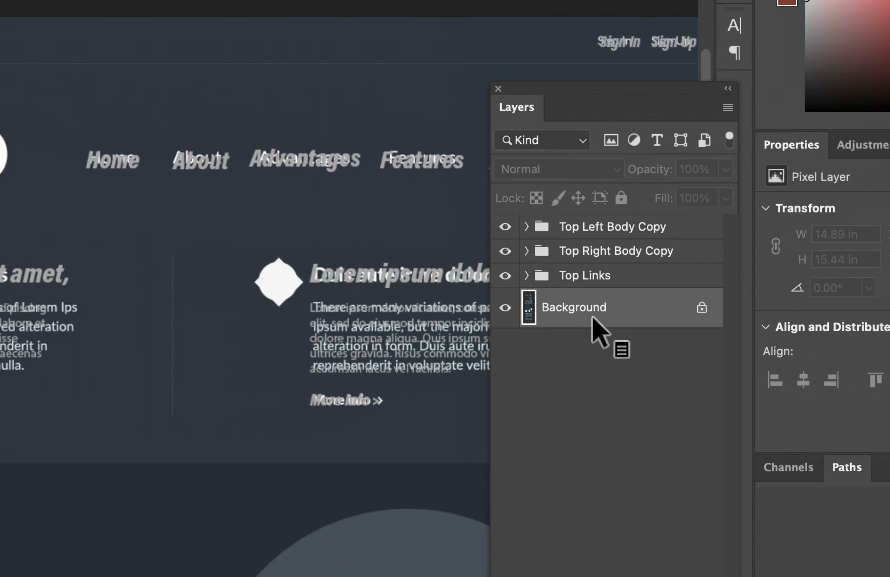
left_click(319, 336)
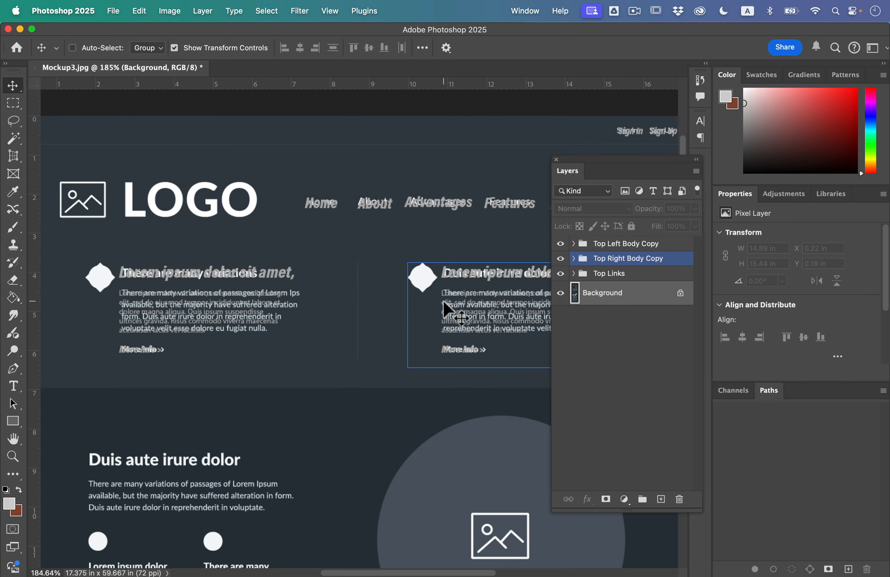
key("super+minus")
key("super+minus")
key("super+minus")
key("super+equal")
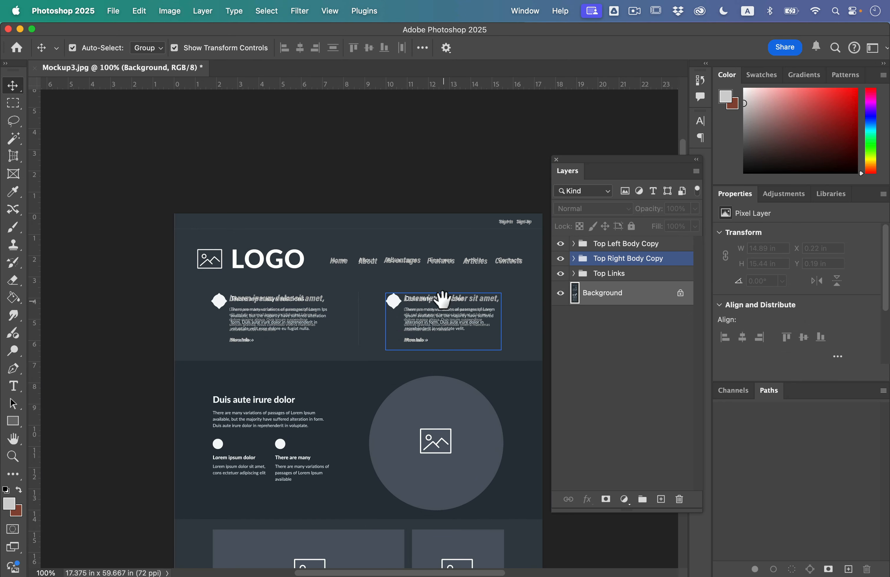
left_click_drag(443, 298, 401, 261)
left_click(520, 304)
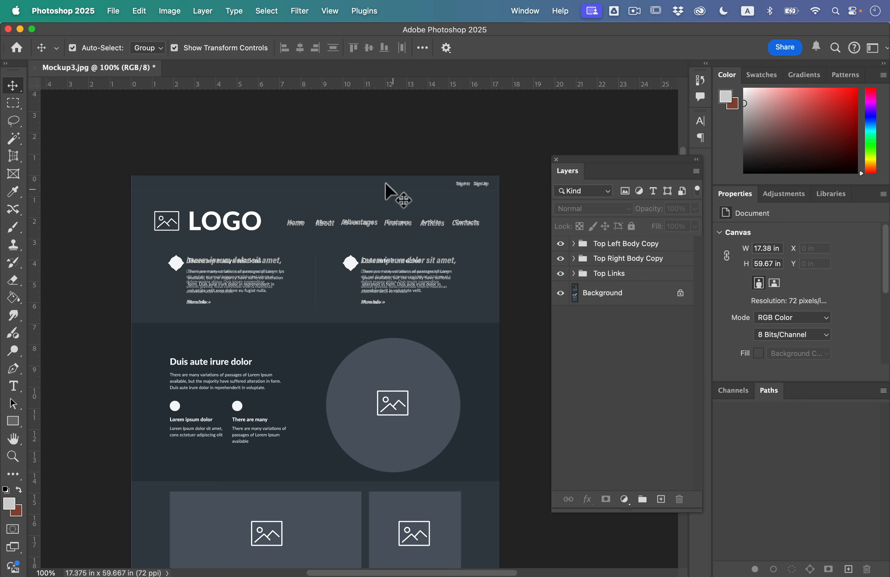
left_click(423, 261)
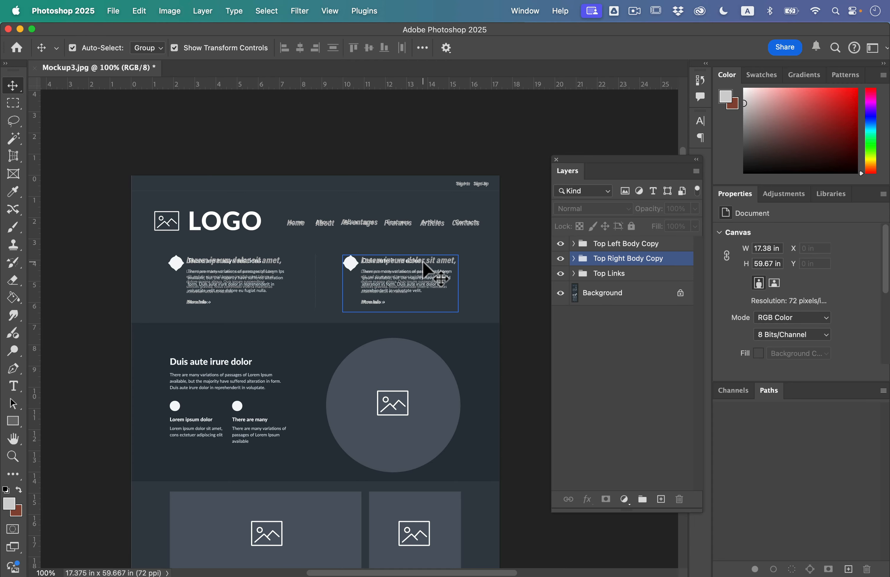
left_click(198, 189)
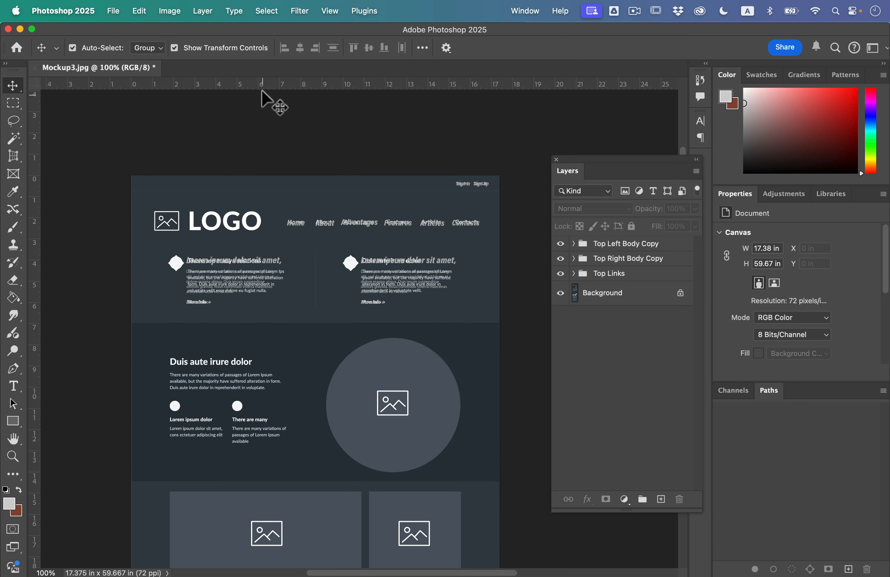
Step: Place a horizontal guide along the lower edge of the mockup's top section and marquee-select the area above it, with the Background layer active
left_click_drag(264, 84, 296, 324)
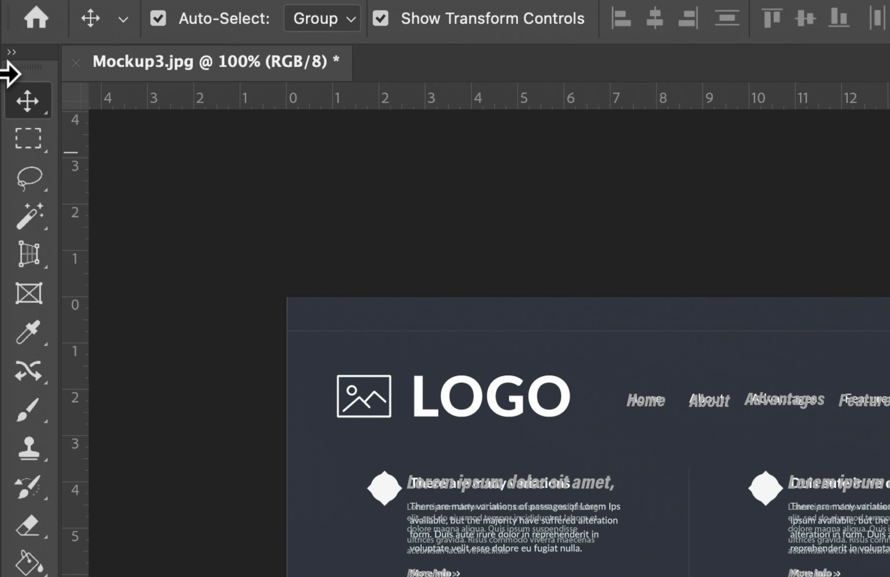
left_click(13, 103)
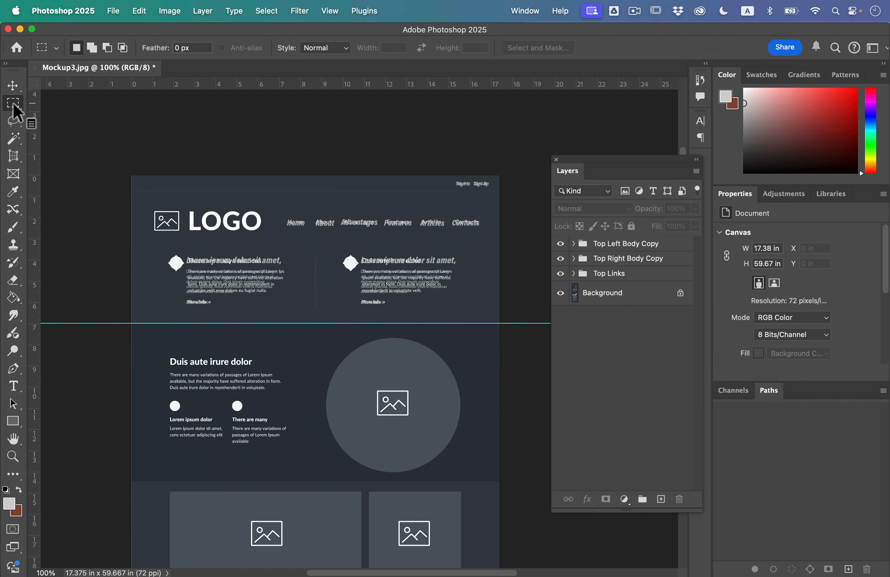
left_click_drag(130, 169, 520, 324)
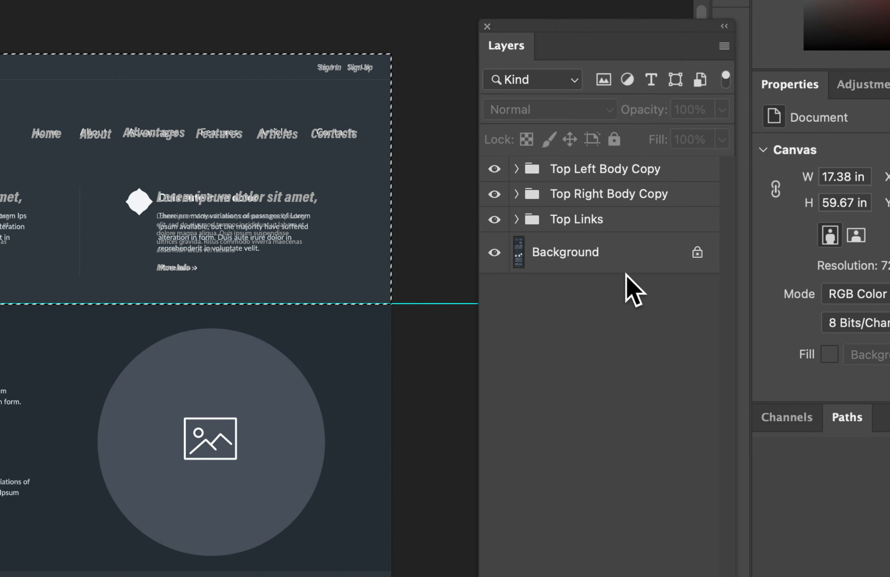
left_click(629, 260)
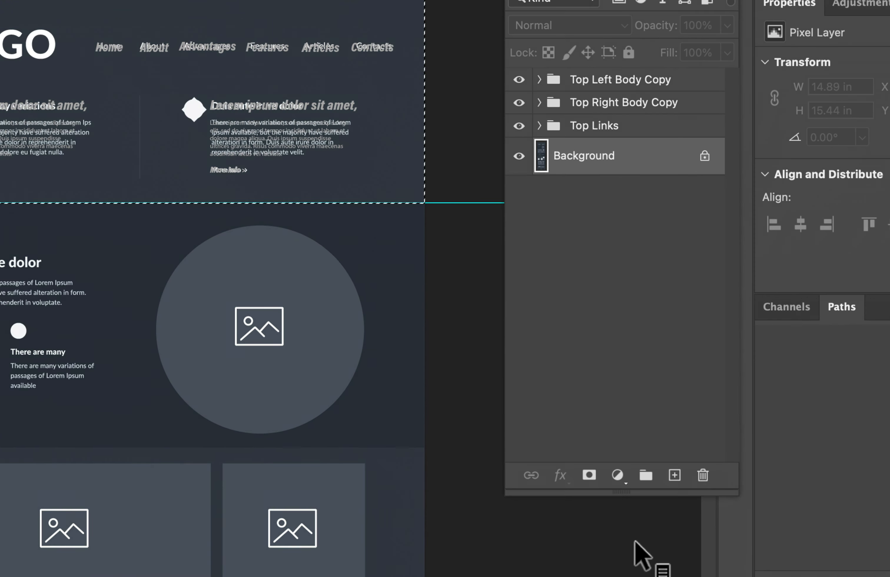
Step: Add a Solid Color fill layer with colour #8a5252 over the selected top section
left_click(616, 474)
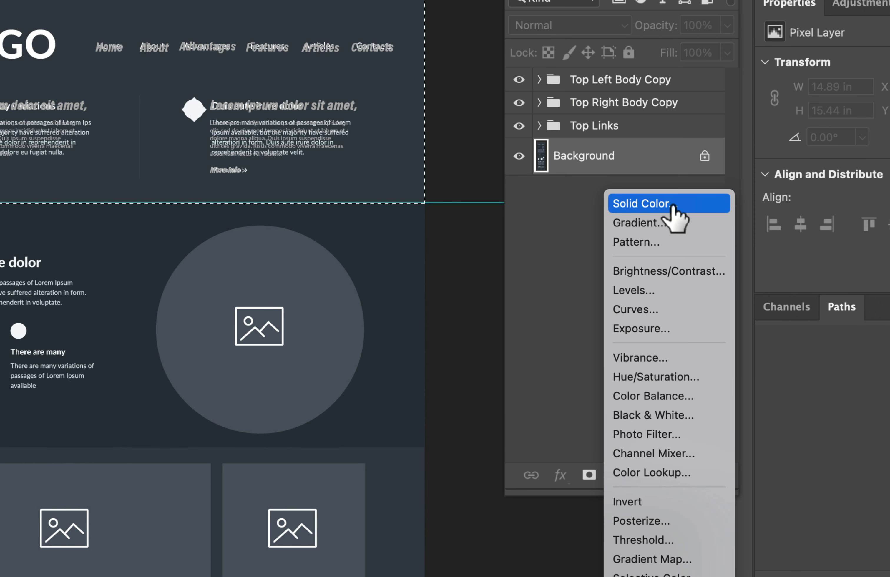
left_click(637, 203)
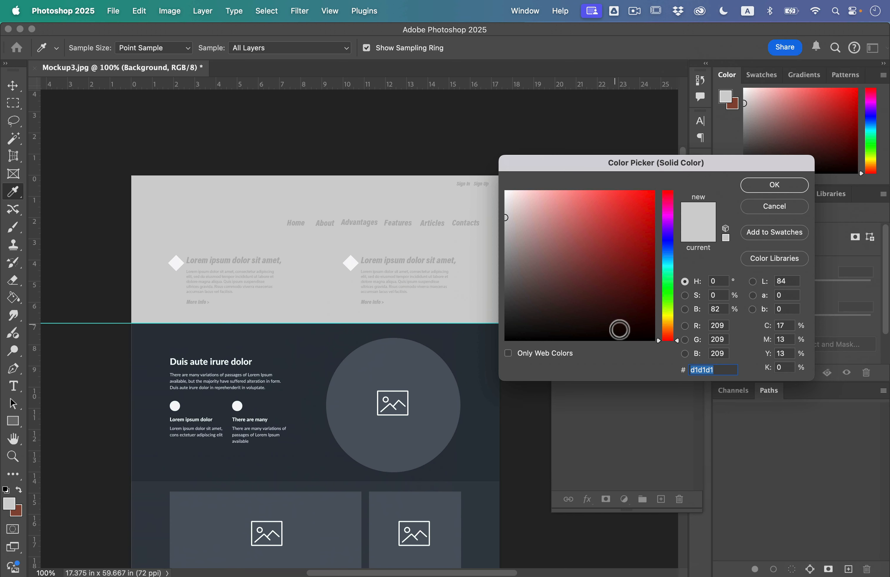
mouse_move(617, 236)
left_mouse_down()
mouse_move(608, 274)
mouse_move(618, 306)
mouse_move(592, 270)
mouse_move(554, 265)
mouse_move(570, 264)
left_mouse_up()
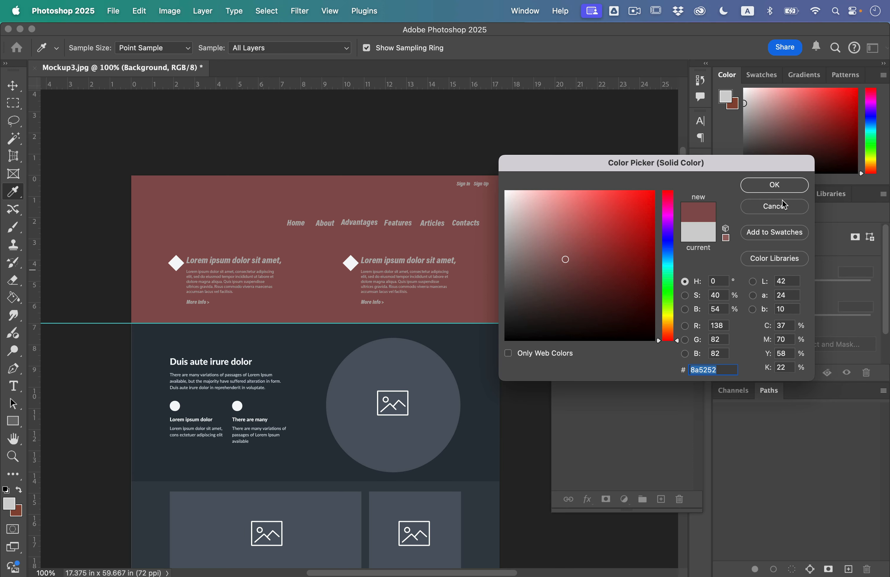
left_click(775, 185)
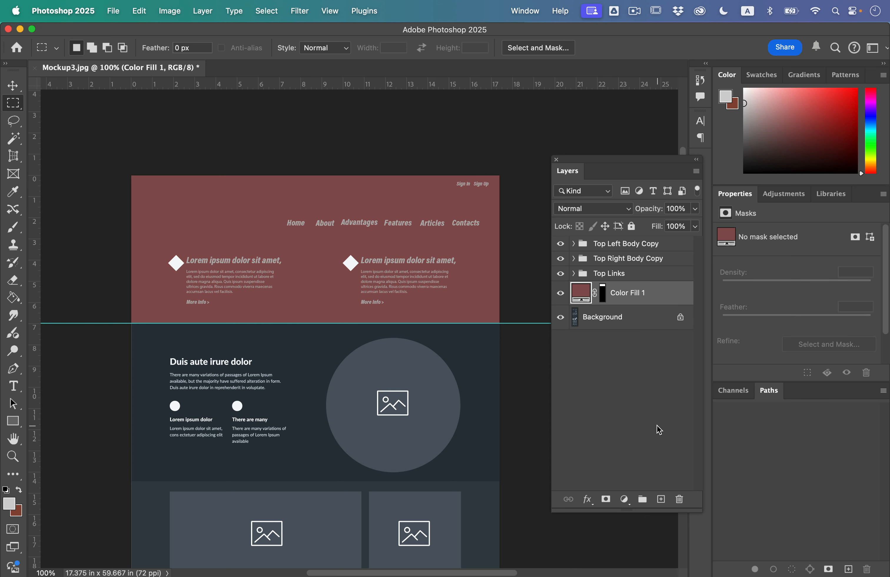
Step: Hide and reshow the colour fill layer to compare the top section with the mockup underneath
left_click(659, 430)
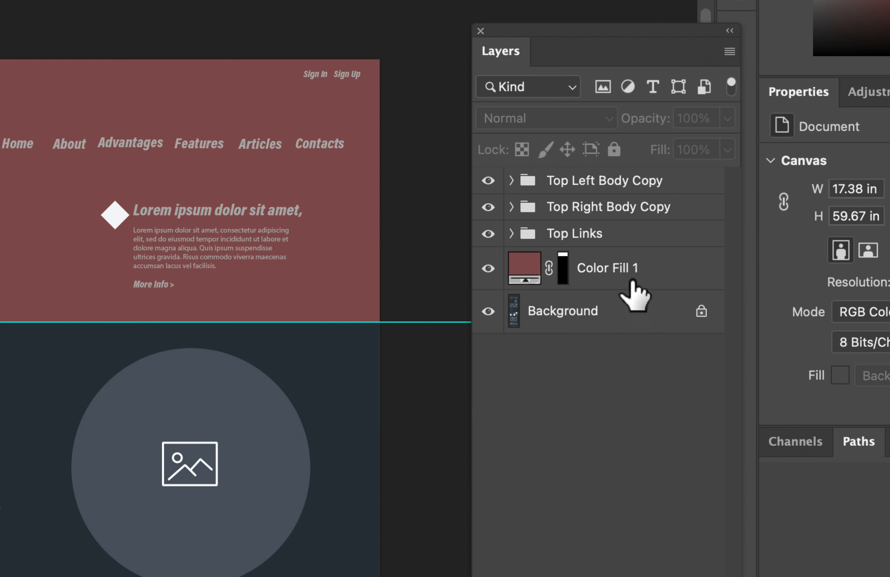
left_click(657, 291)
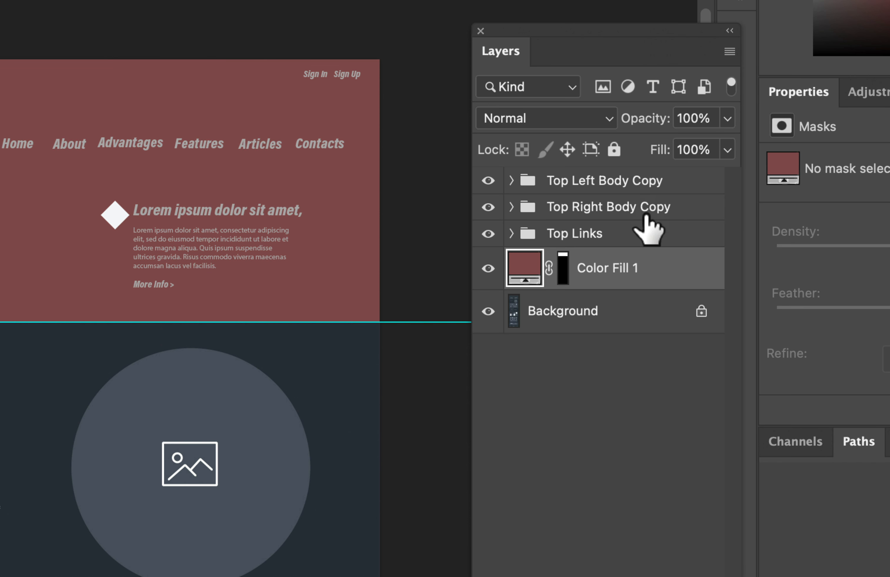
left_click(489, 269)
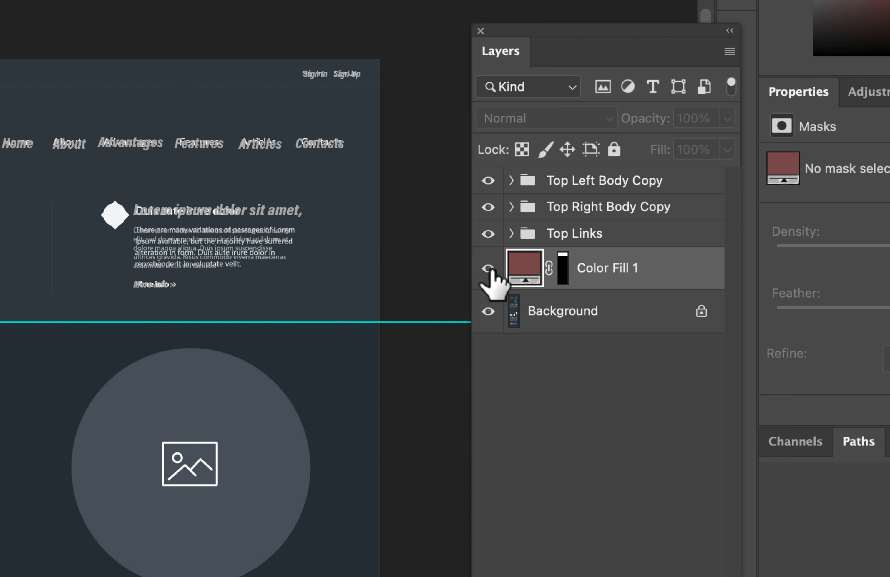
left_click(489, 269)
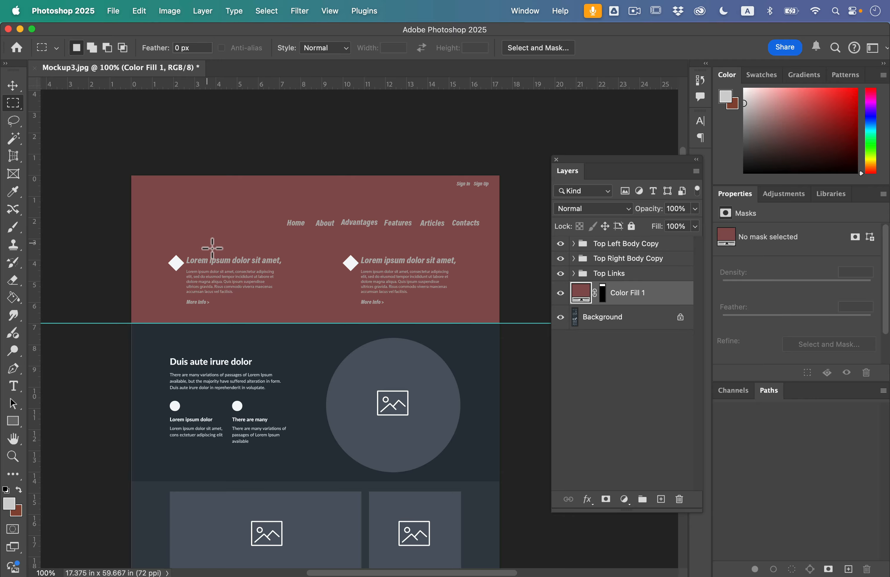
Step: Place page 1 of Foto Studio Logo.pdf from the Website Mockup folder as an embedded smart object, cropped to its bounding box
left_click(113, 11)
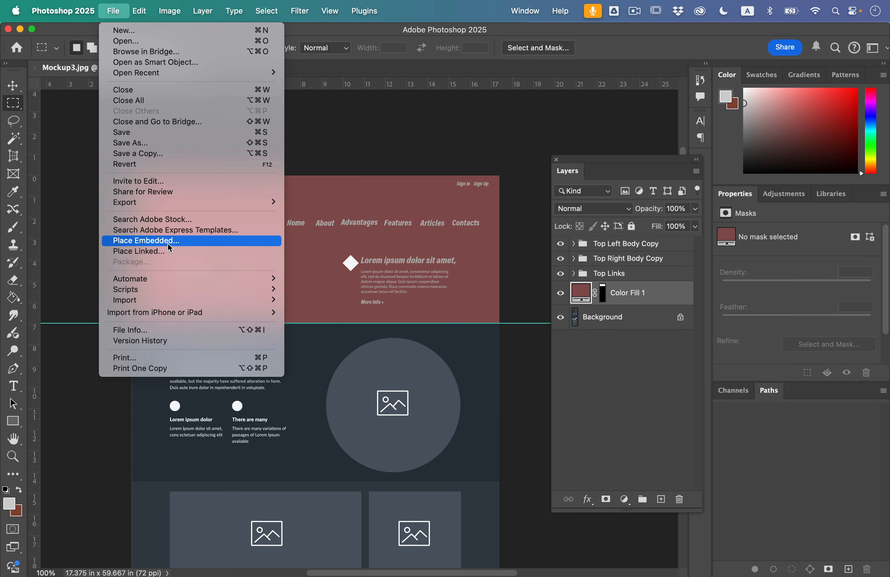
left_click(177, 241)
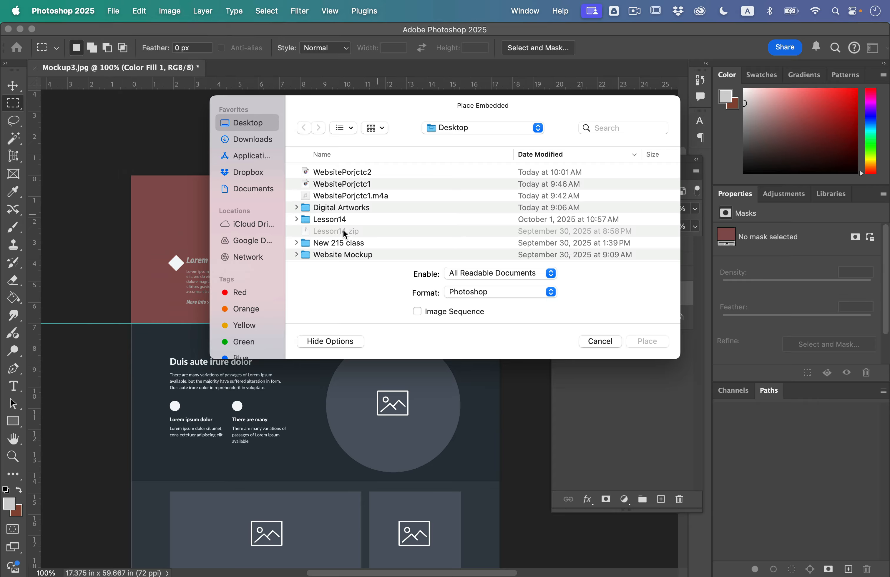
scroll(344, 229, "down", 3)
double_click(346, 212)
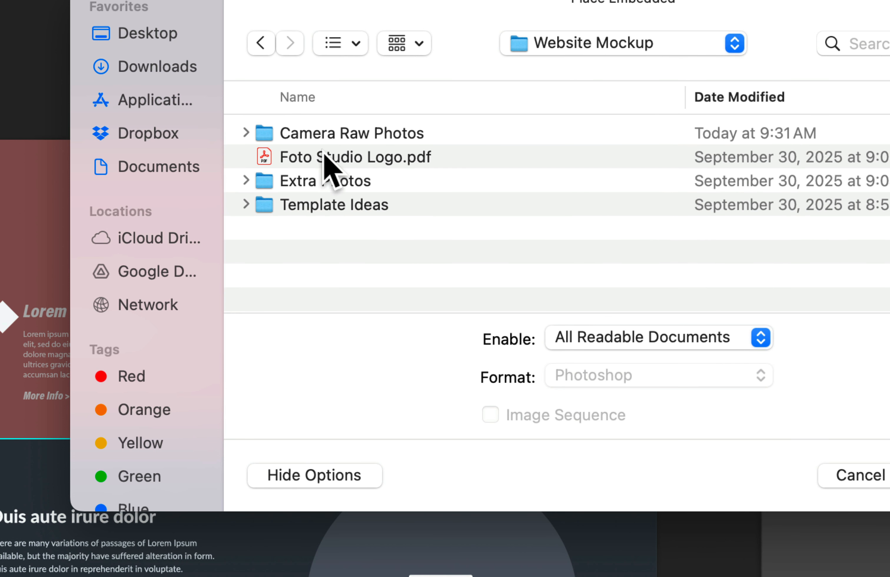
left_click(384, 185)
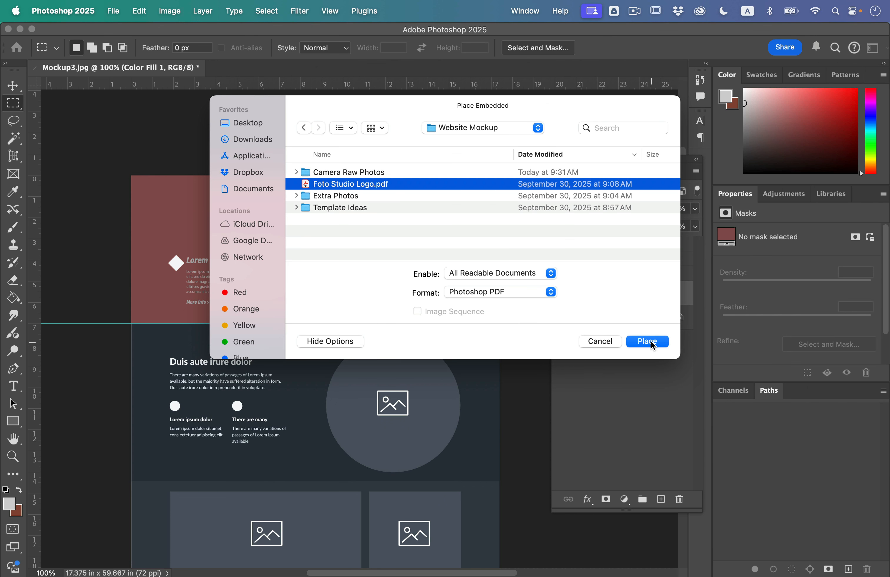
left_click(651, 341)
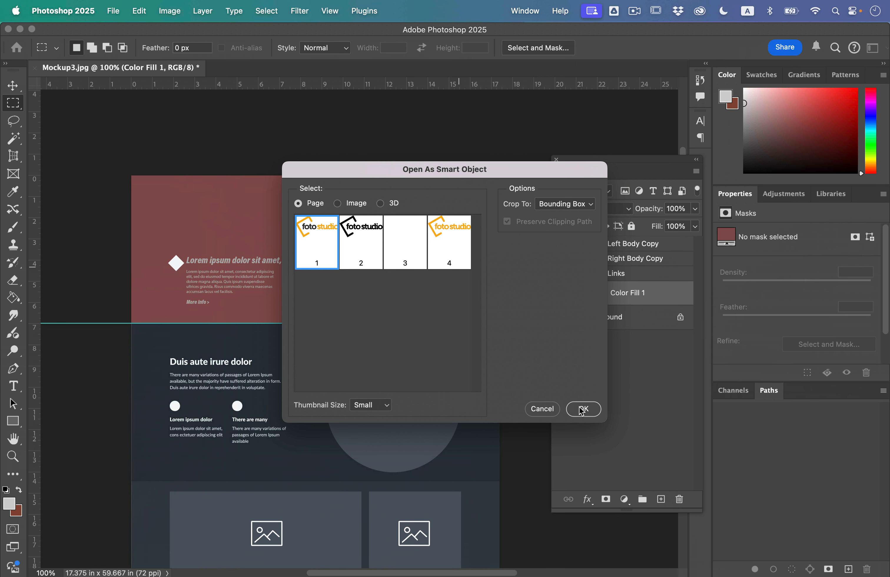
left_click(583, 409)
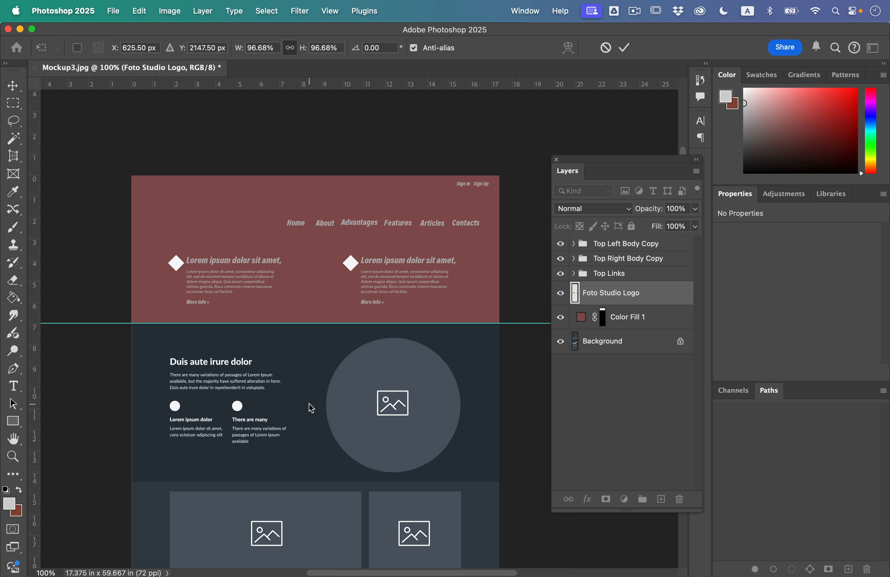
Step: Scale the placed logo proportionally to about 25% and position it in the header, level with the navigation links
scroll(311, 408, "down", 10)
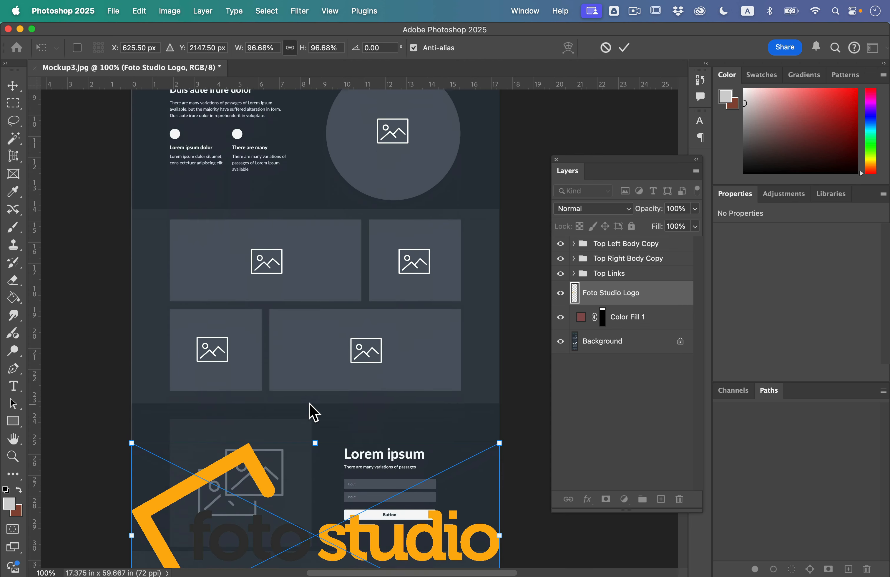
scroll(309, 403, "down", 4)
left_click_drag(502, 339, 318, 153)
scroll(318, 153, "up", 13)
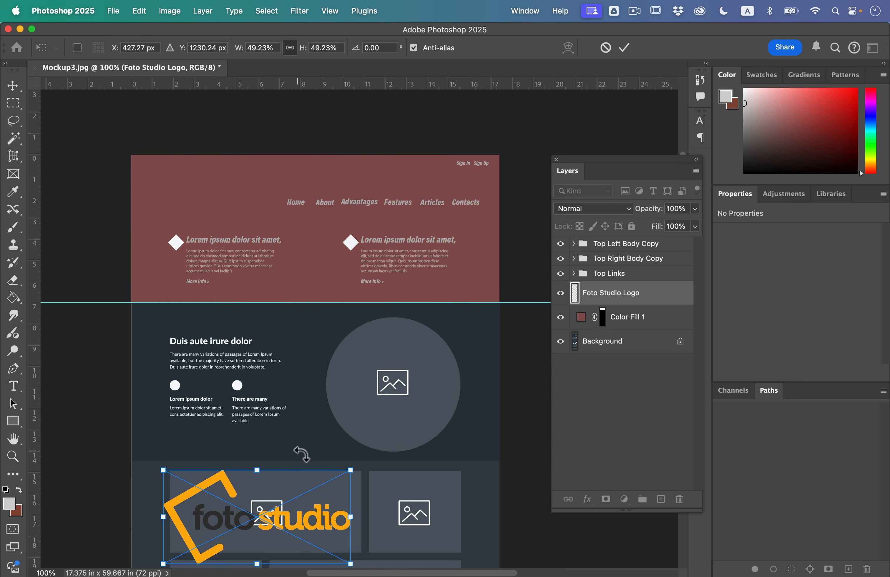
left_click_drag(312, 524, 281, 205)
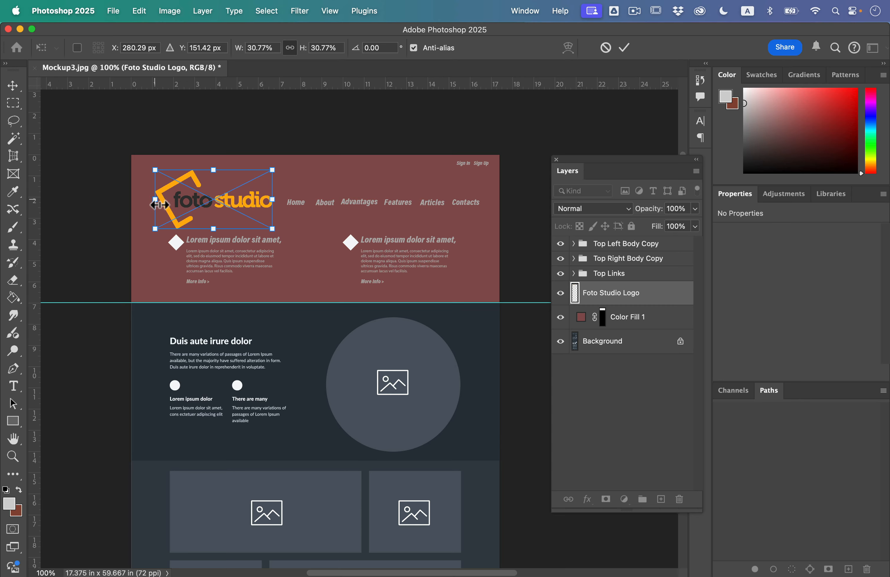
left_click_drag(156, 204, 190, 204)
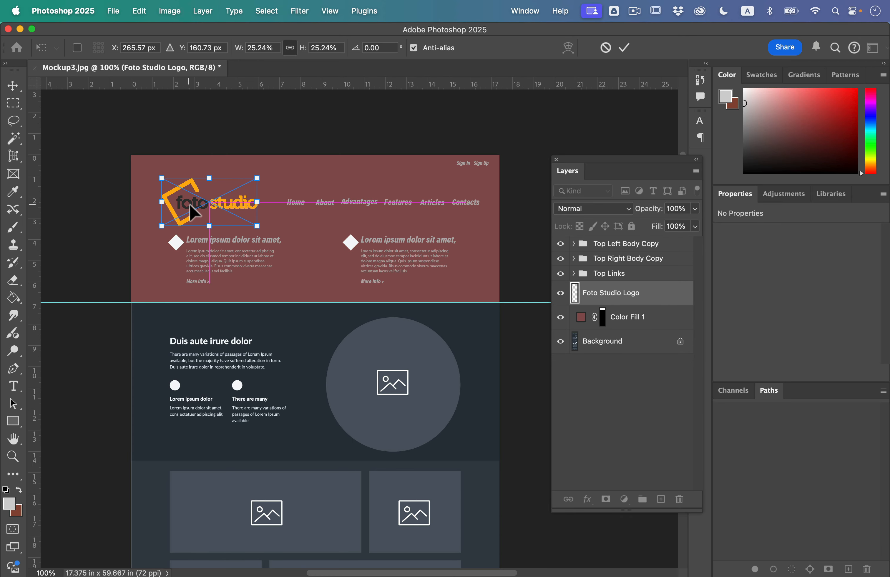
key("Return")
Step: Nudge the logo up 25 px to a Y position of 0.73 in, and deselect it
key("m")
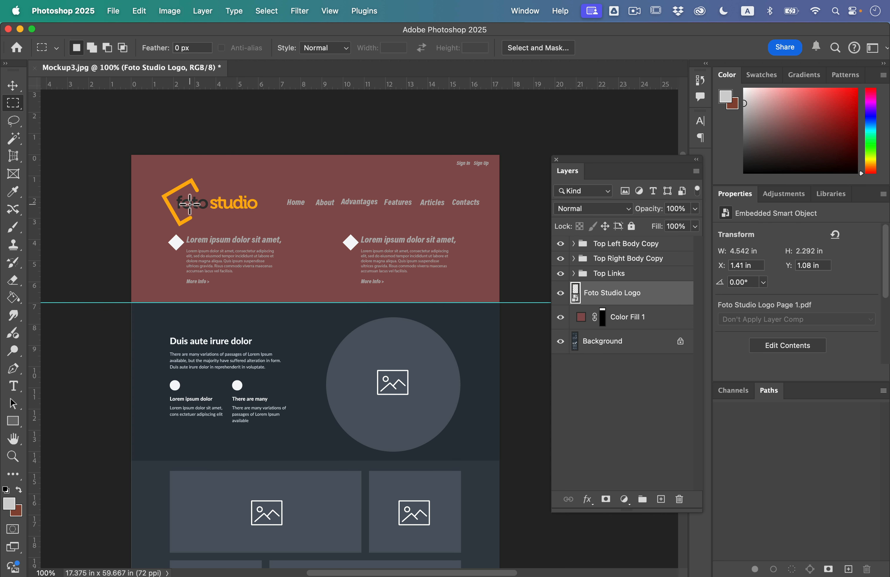
key("v")
key("shift+Up")
key("shift+Up")
key("Up")
key("Up")
key("Up")
key("Up")
key("Up")
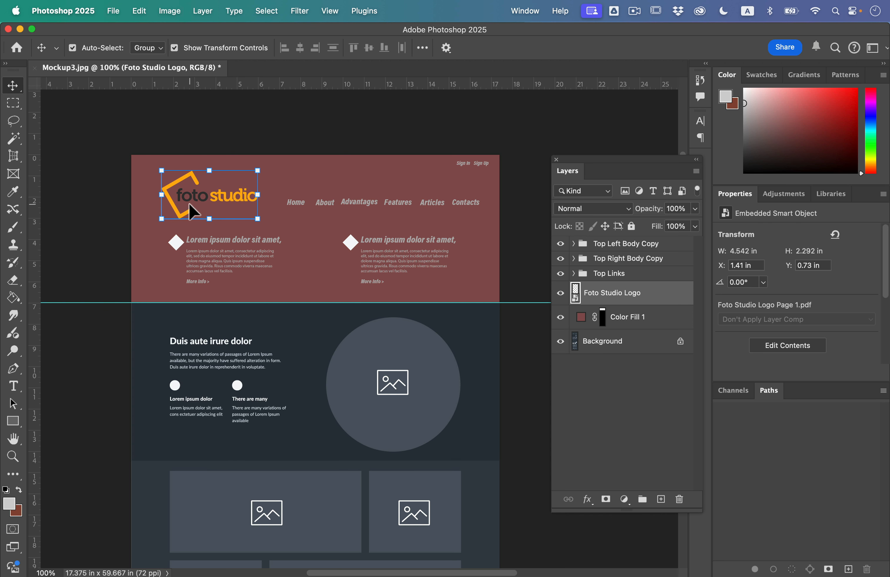
left_click(332, 128)
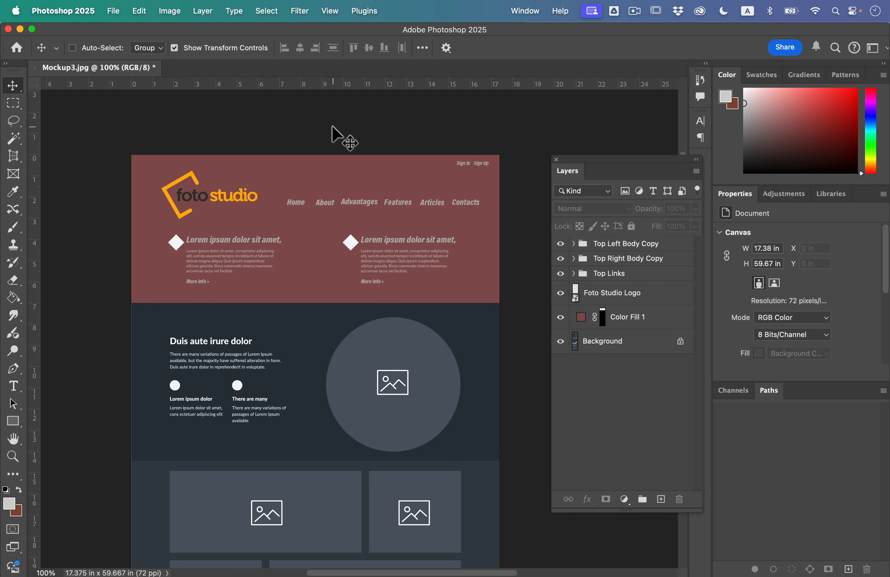
key("super+z")
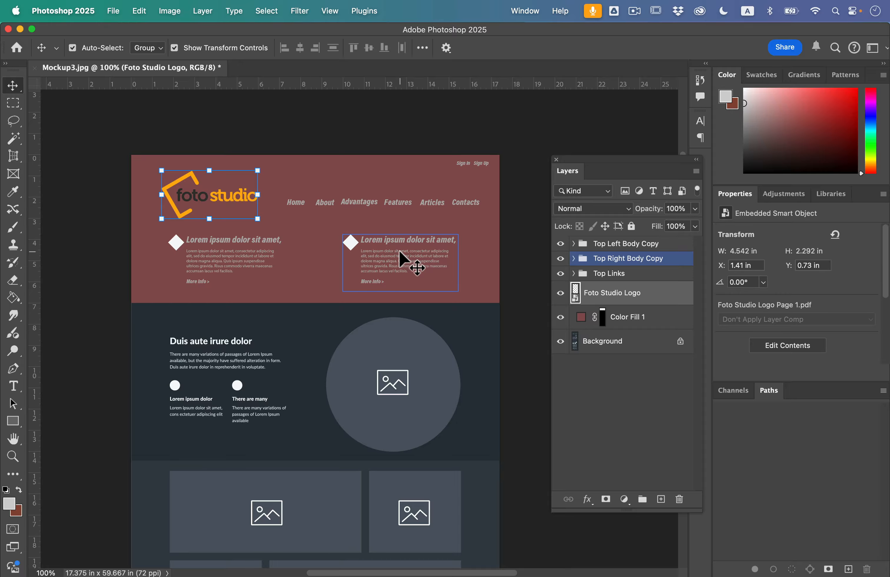
left_click(505, 329)
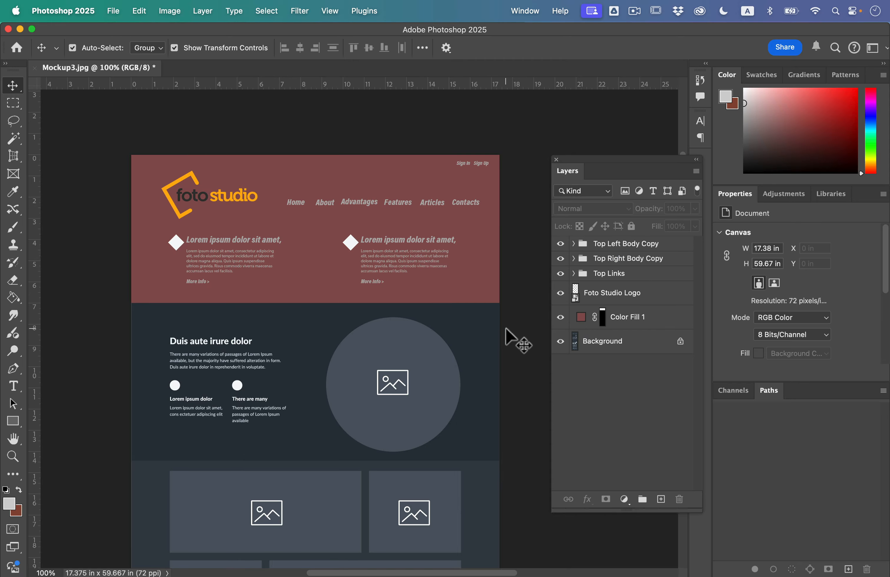
Step: Place a horizontal guide along the second section's lower edge and a vertical guide along the left edge of its text
scroll(488, 328, "down", 5)
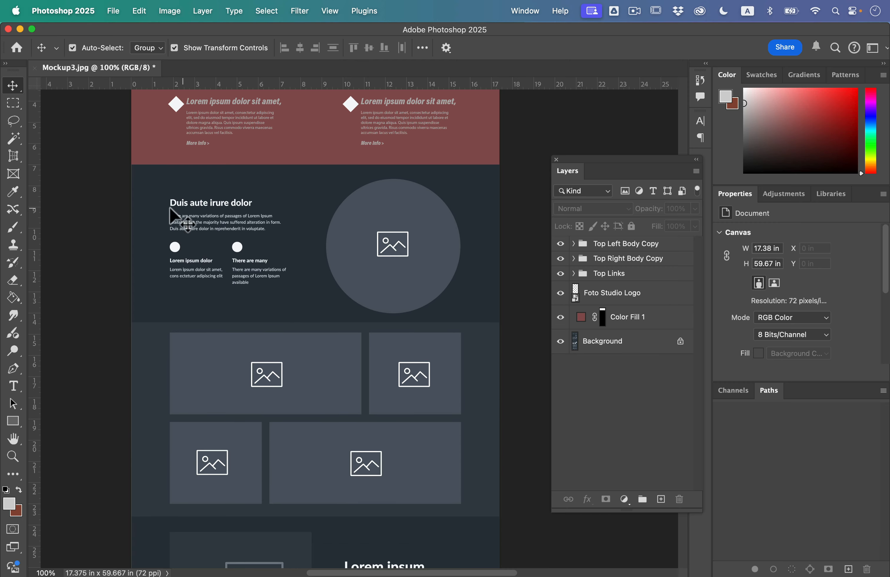
scroll(370, 464, "down", 3)
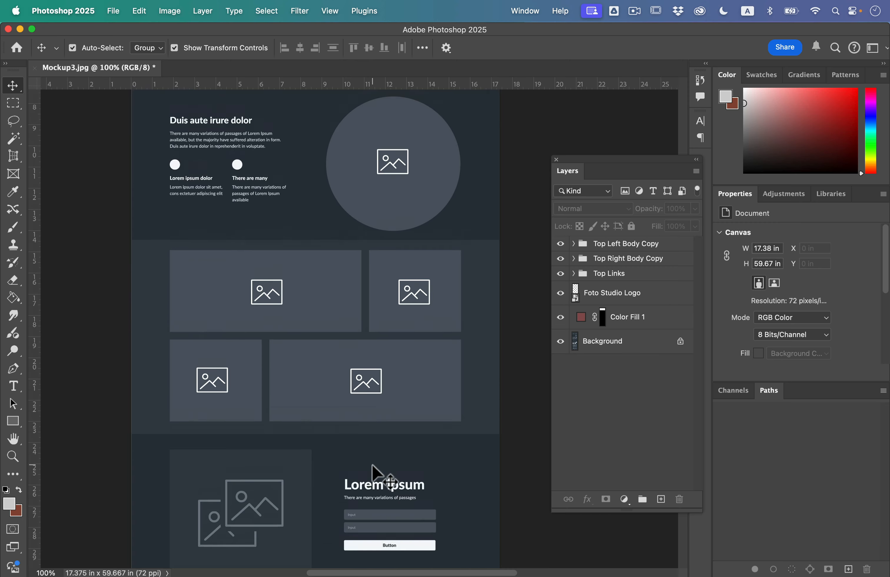
scroll(371, 464, "up", 7)
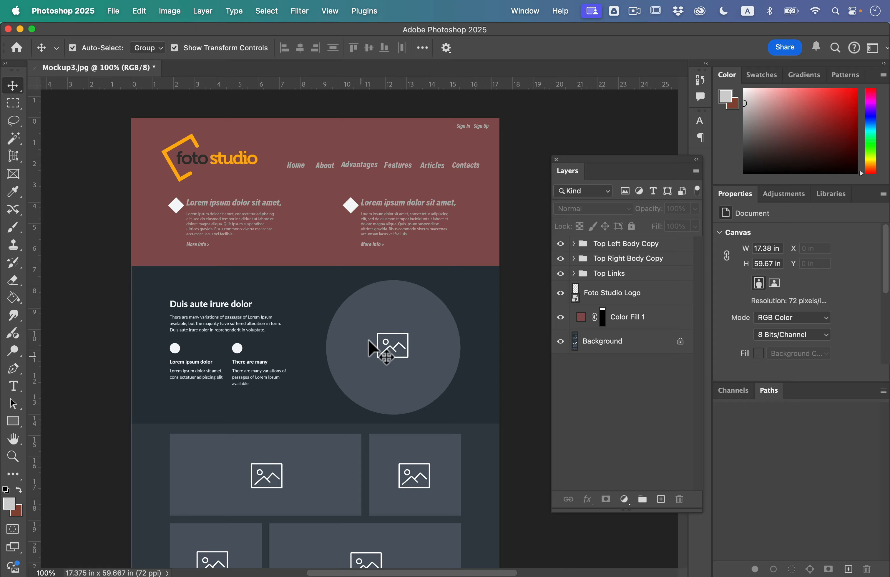
scroll(328, 476, "down", 3)
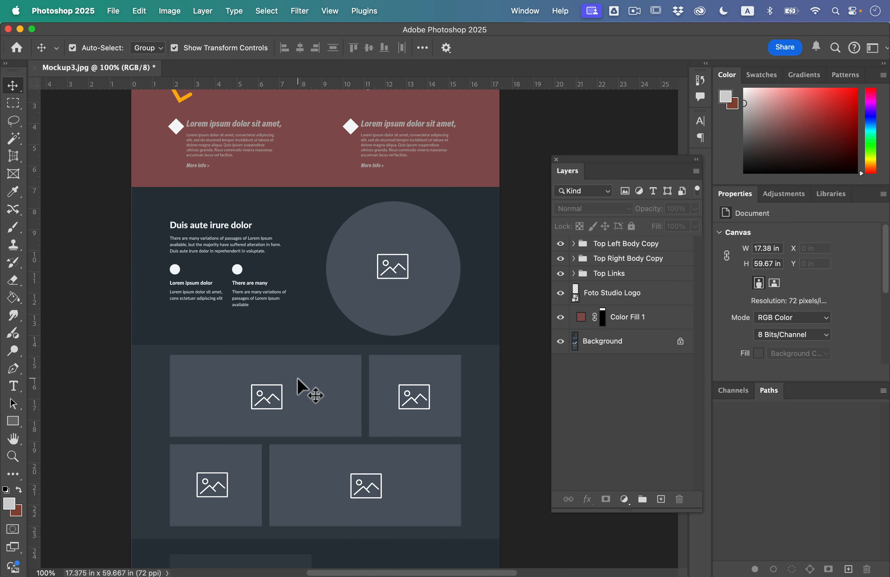
key("super")
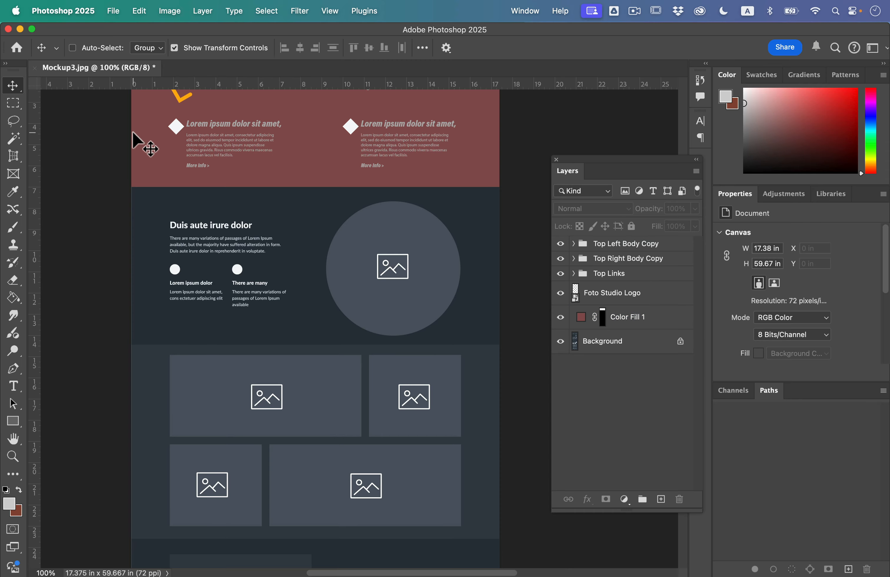
left_click_drag(149, 83, 149, 345)
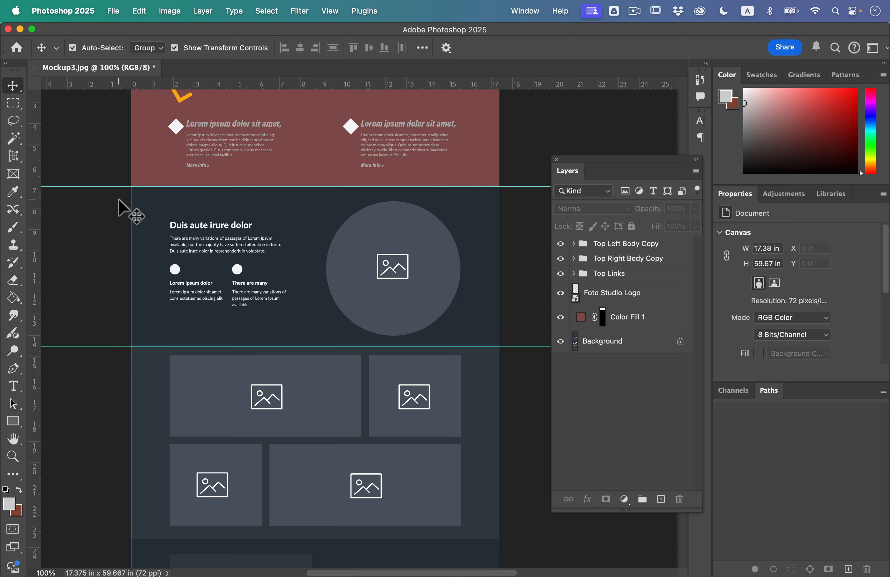
left_click_drag(32, 226, 174, 270)
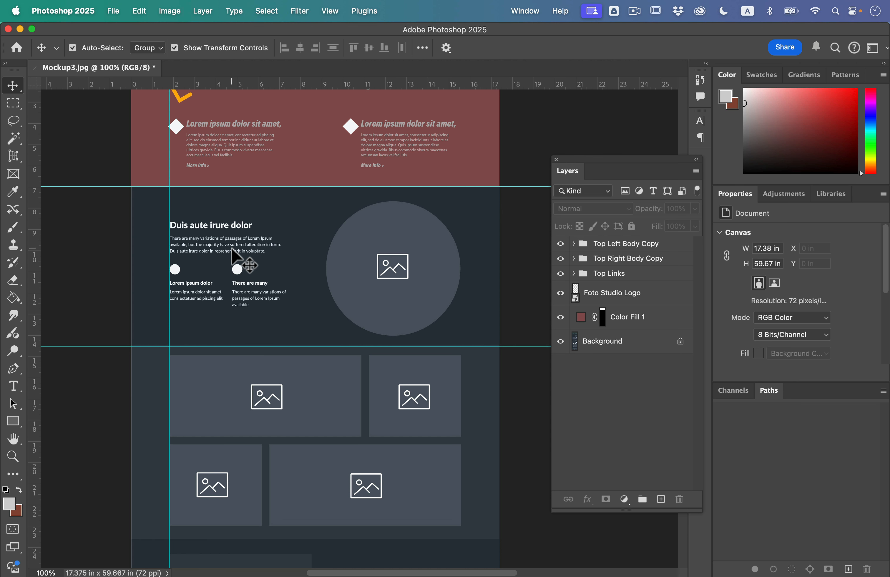
Step: Duplicate the Top Left Body Copy group downward into the second section, over the mockup's text block
left_click(186, 133)
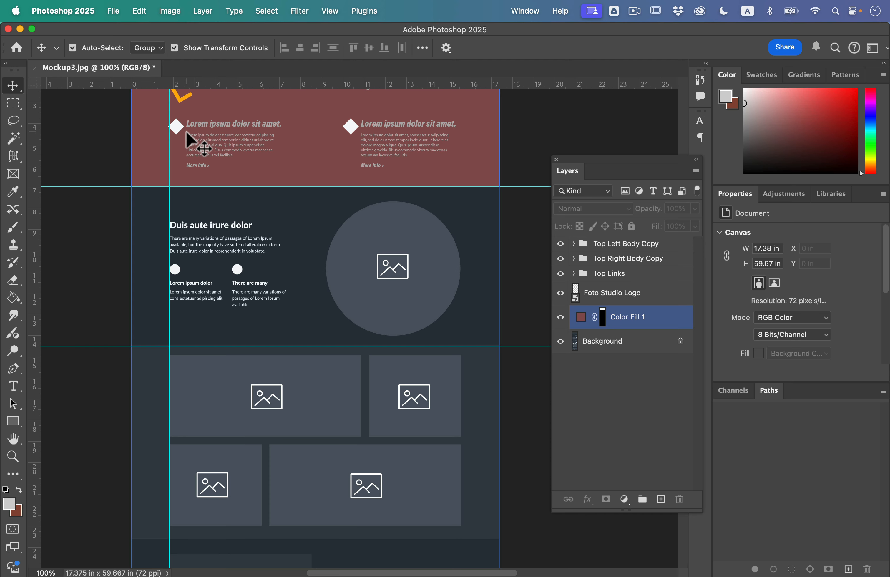
left_click(203, 127)
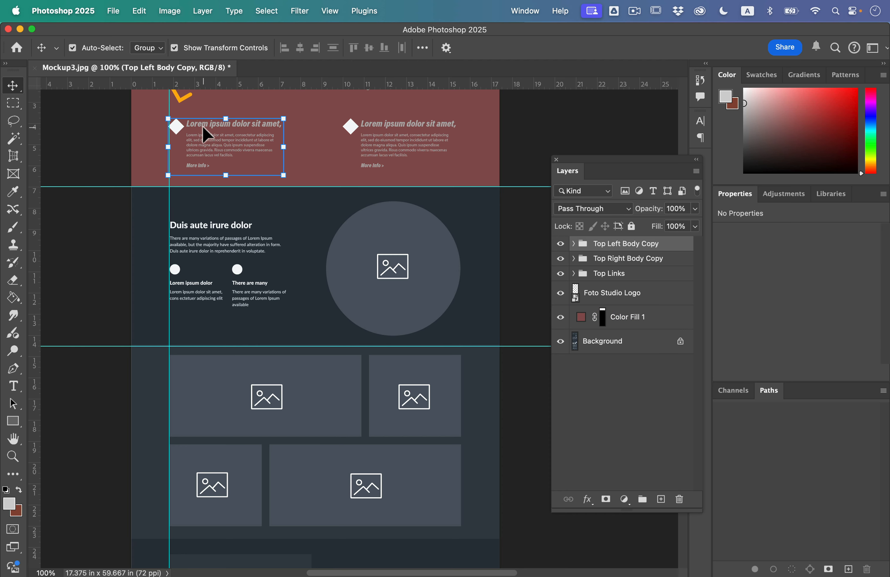
left_click(204, 168)
key("super+plus")
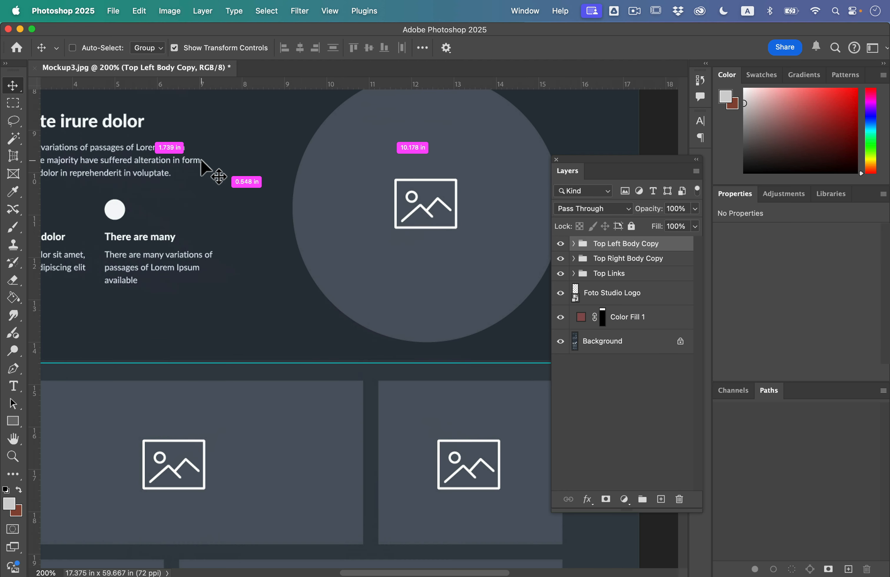
scroll(200, 158, "up", 10)
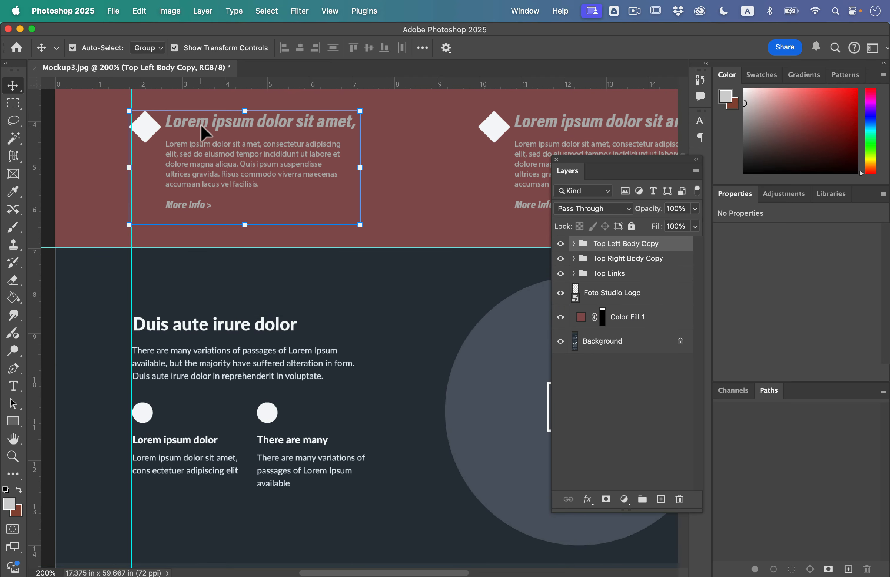
left_click_drag(200, 125, 176, 304)
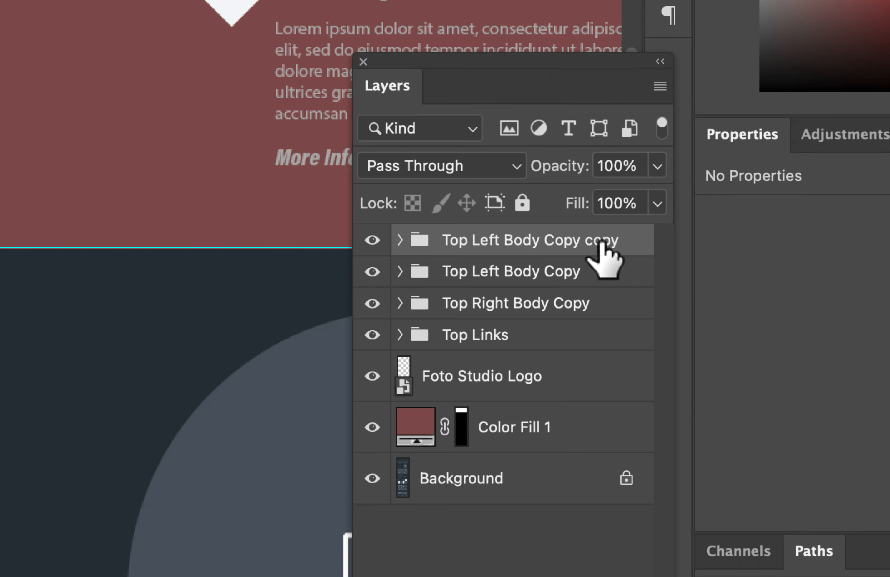
Step: Rename the duplicated Top Left Body Copy group as "second Section Body Copy"
double_click(669, 244)
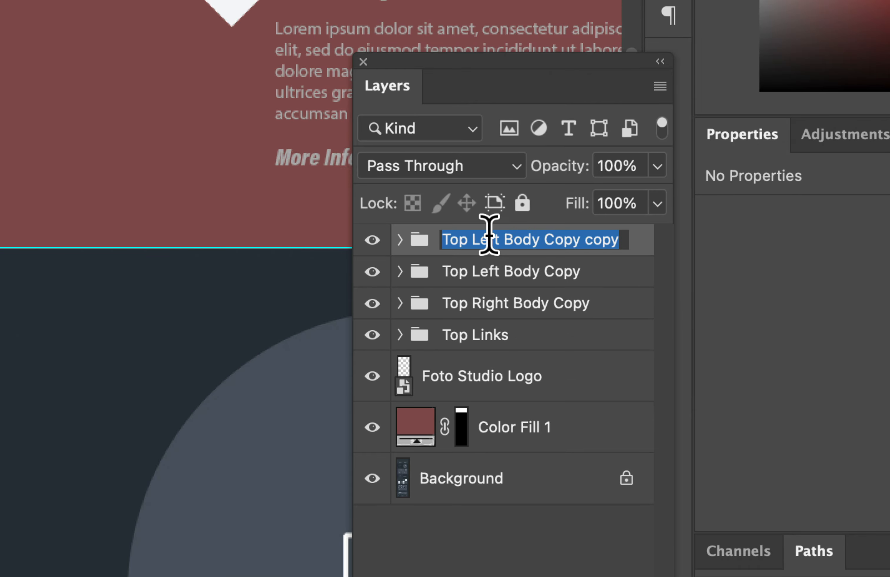
type("sec")
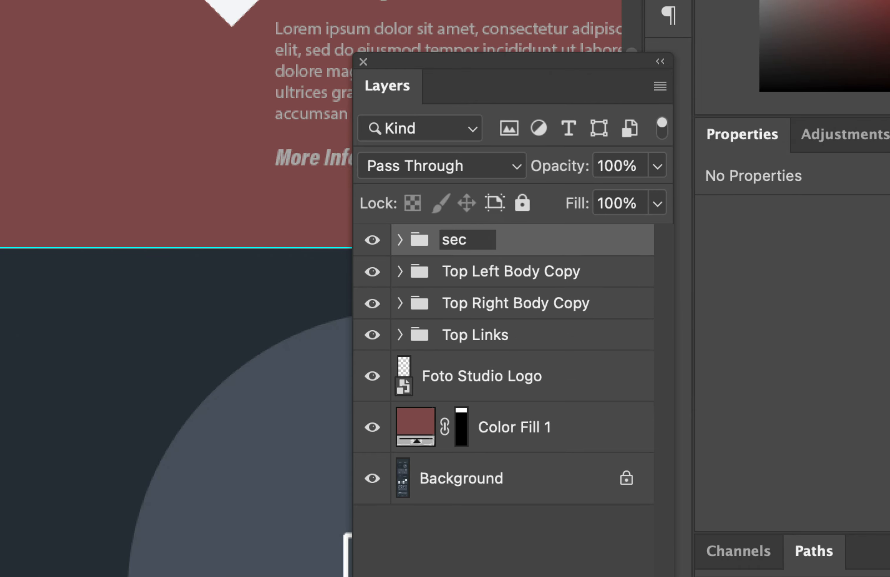
type("ond Section Body Co")
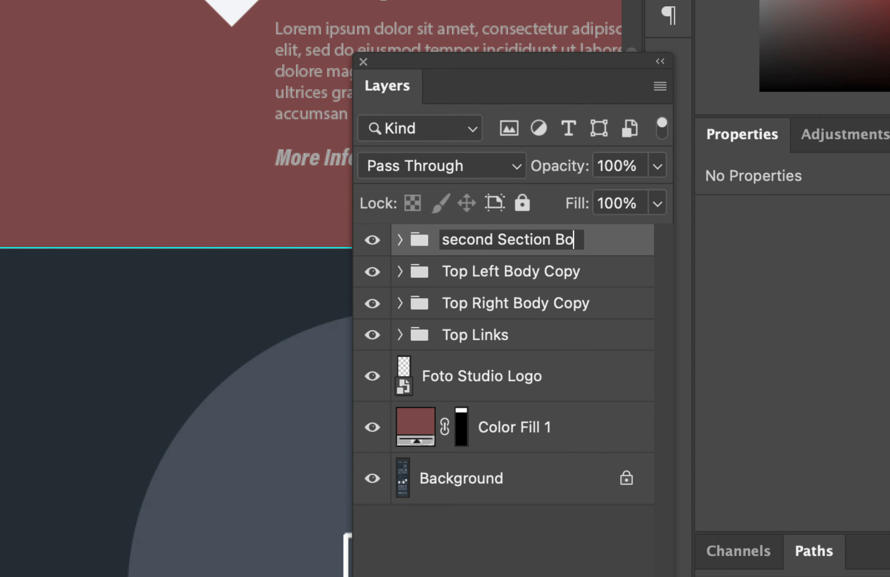
type("p")
key("BackSpace")
type("opy")
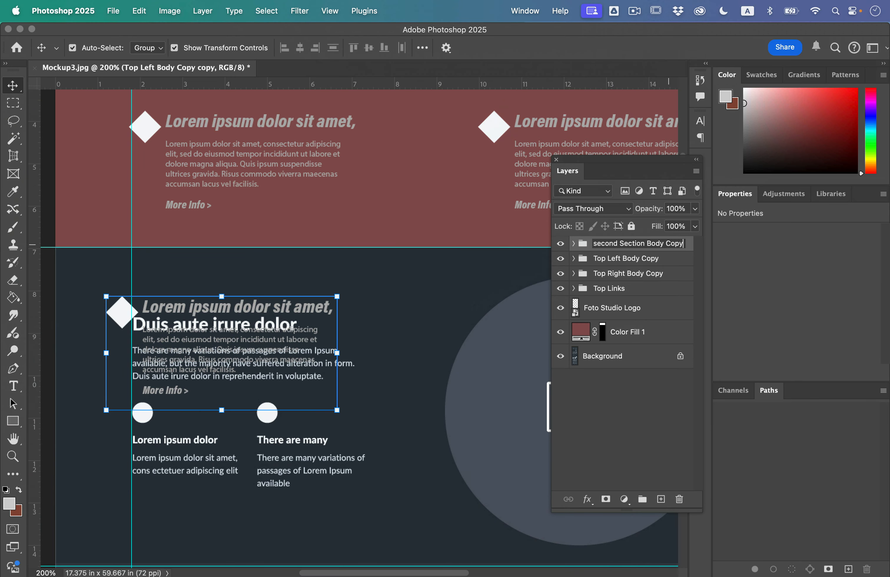
key("Return")
Step: Delete the diamond shape layer, Rectangle 1, from the second Section Body Copy group
left_click(573, 243)
left_click(623, 312)
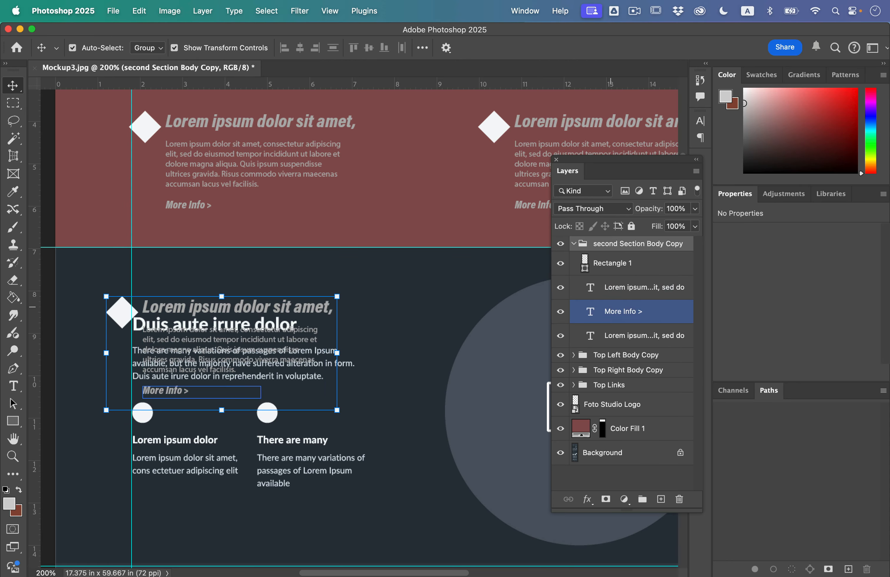
left_click(623, 263)
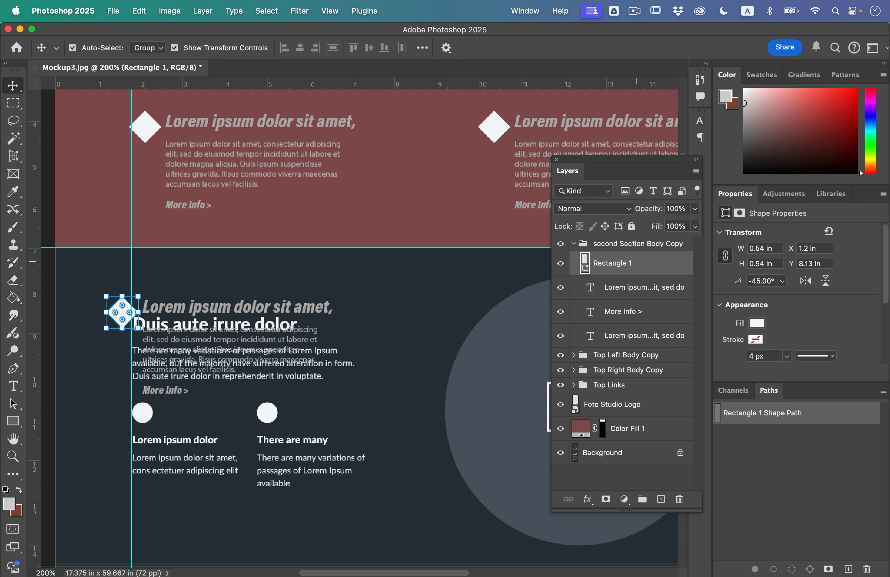
key("Delete")
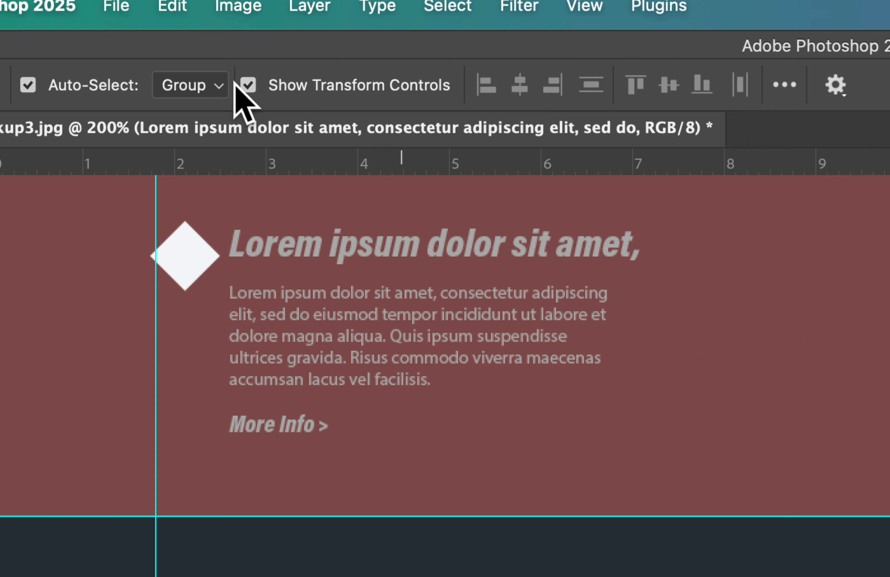
Step: Set auto-selection to Layer, then move the second section's heading over the mockup's heading at the vertical guide and scale it to about 32.95 pt
left_click(161, 48)
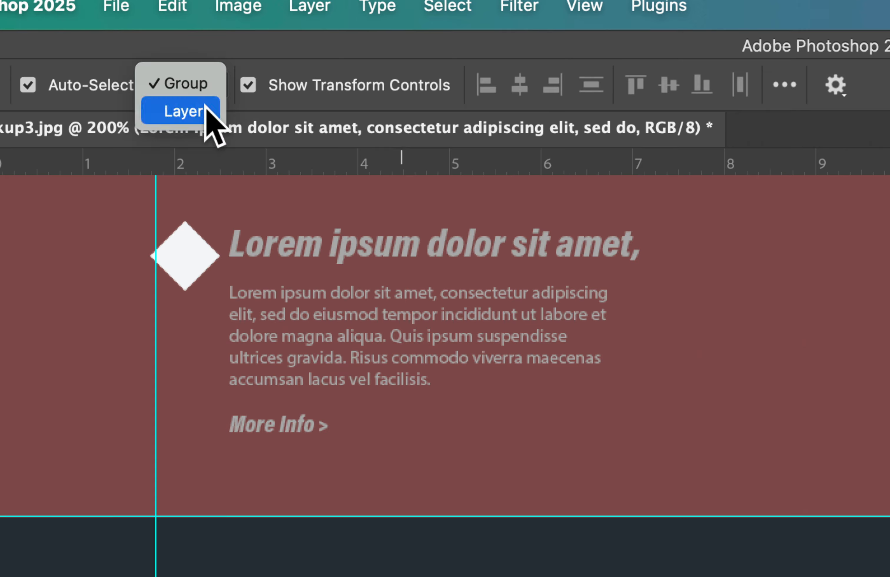
left_click(187, 110)
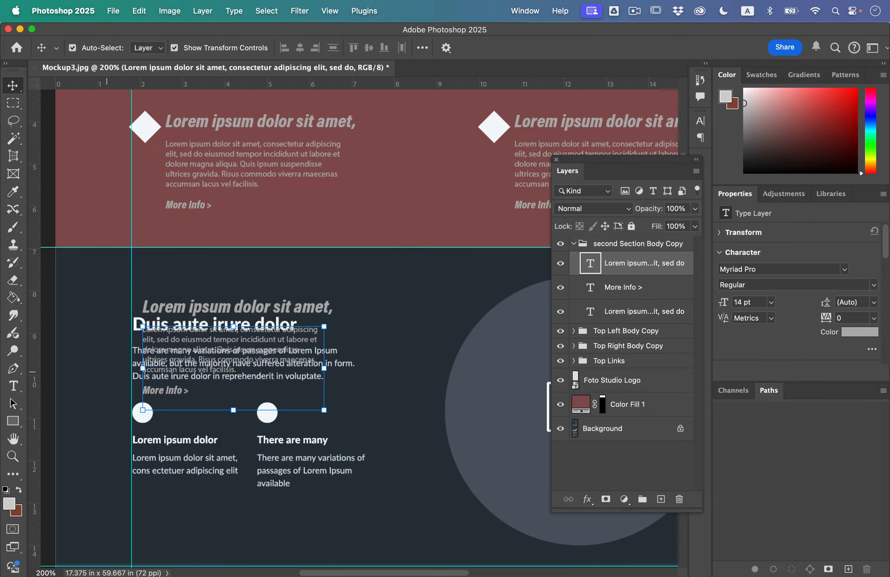
scroll(107, 375, "up", 5)
left_click(107, 375)
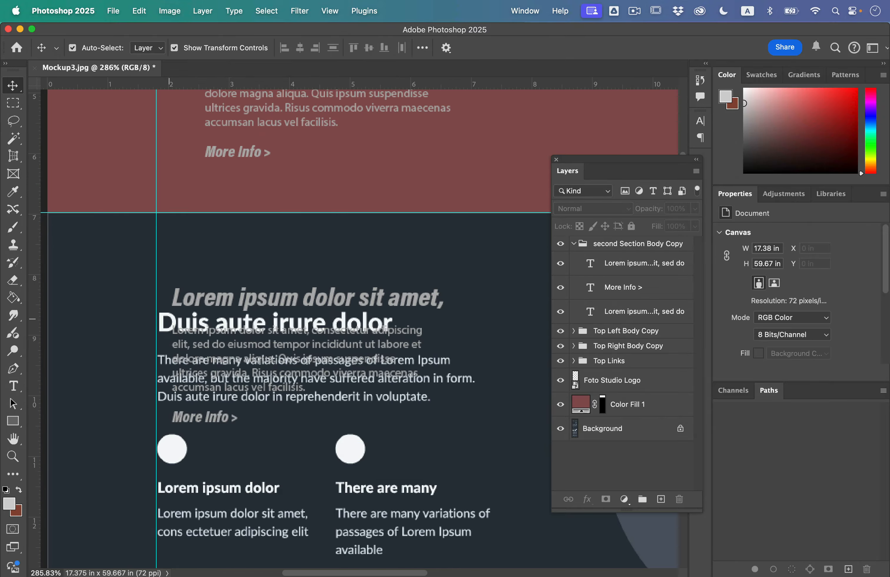
left_click_drag(262, 298, 251, 320)
left_click_drag(436, 309, 455, 304)
key("Return")
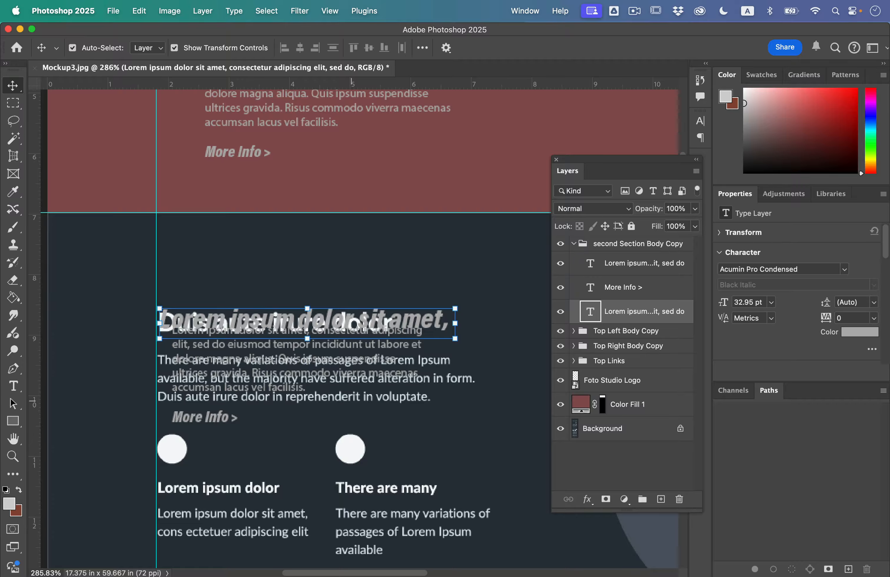
Step: Move the second section's body paragraph over the mockup's paragraph, aligned with the heading near the vertical guide
left_click(296, 360)
double_click(296, 359)
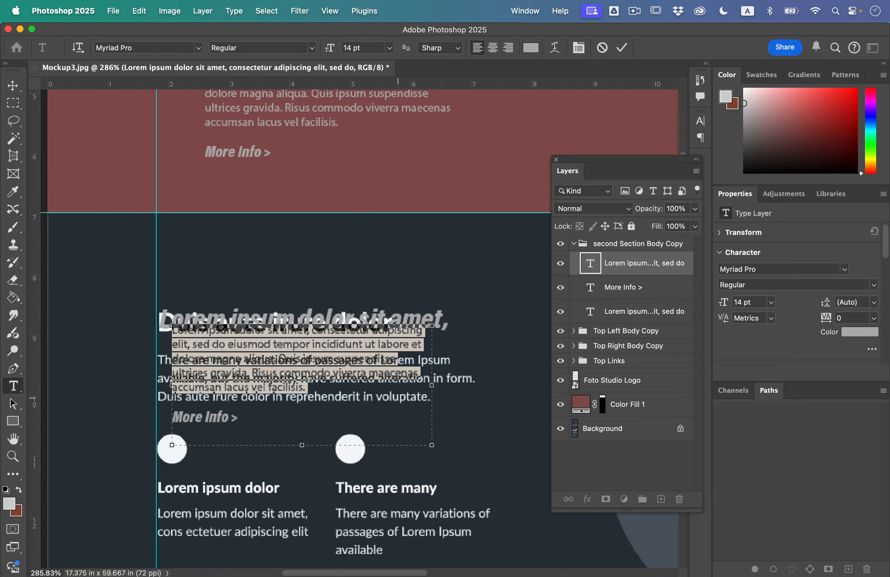
key("Escape")
key("v")
left_click_drag(343, 324, 332, 352)
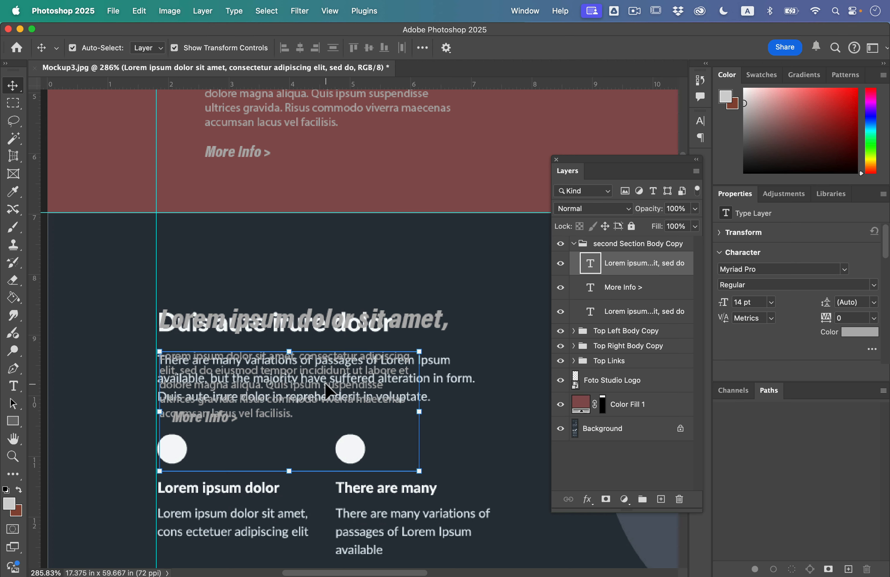
Step: Delete the "More Info >" text layer from the second Section Body Copy group
left_click(637, 288)
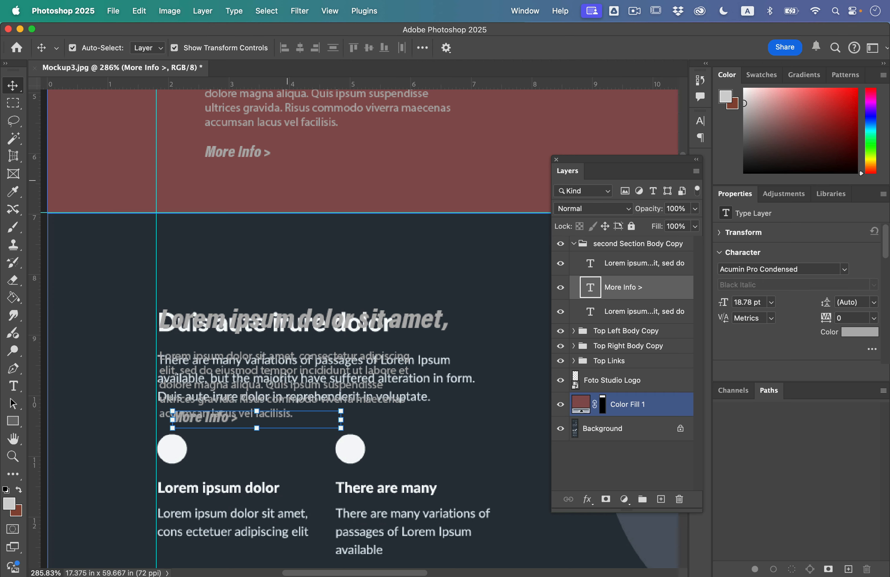
key("Down")
key("Down")
key("Down")
key("Down")
key("Down")
key("Down")
key("Down")
key("Down")
key("Down")
key("Down")
key("Down")
key("Down")
key("Down")
key("Down")
key("Down")
key("Down")
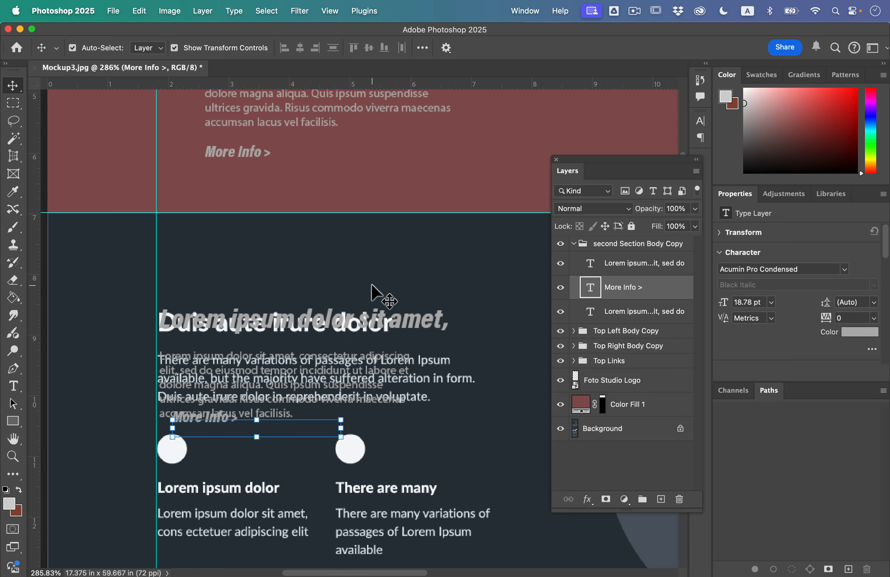
key("BackSpace")
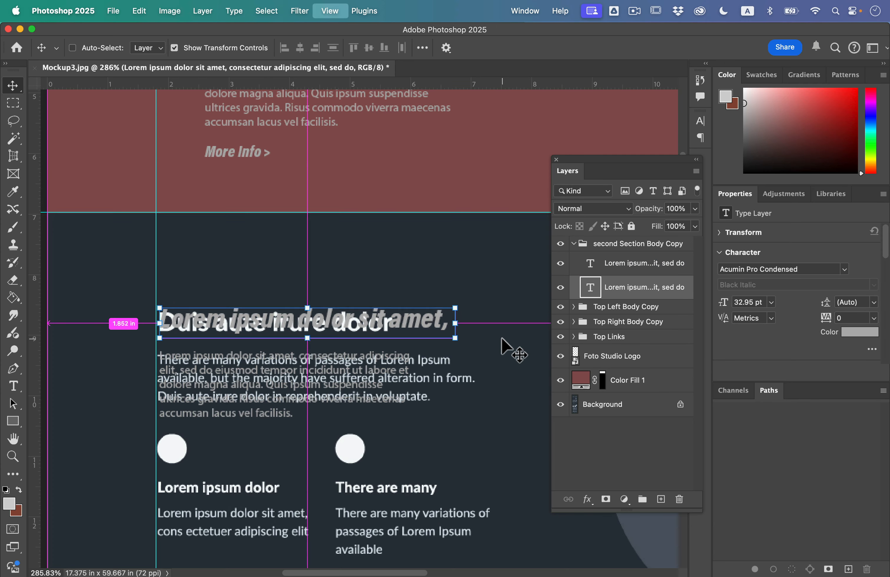
Step: Deselect all layers and draw a rectangular marquee across the full-width second section between the two horizontal guides
scroll(501, 337, "down", 3)
scroll(475, 349, "down", 4)
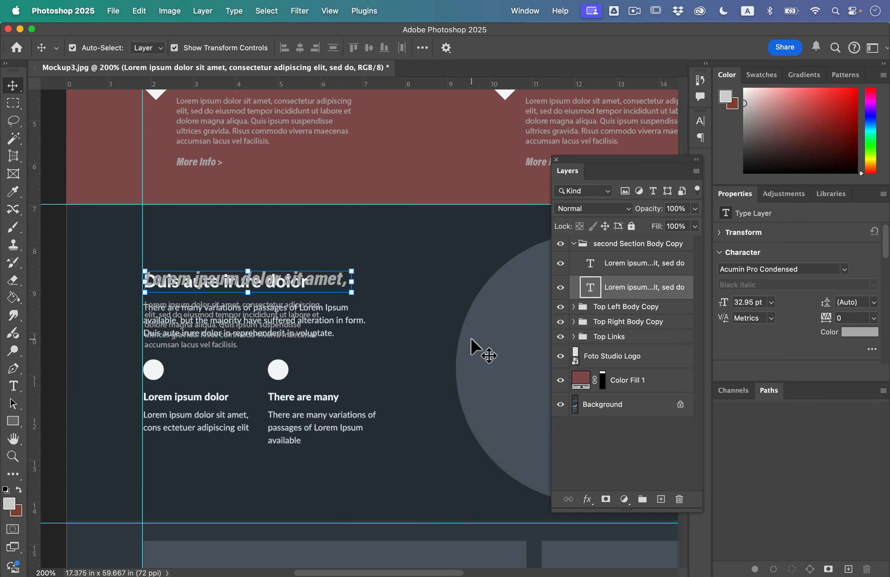
scroll(471, 347, "right", 5)
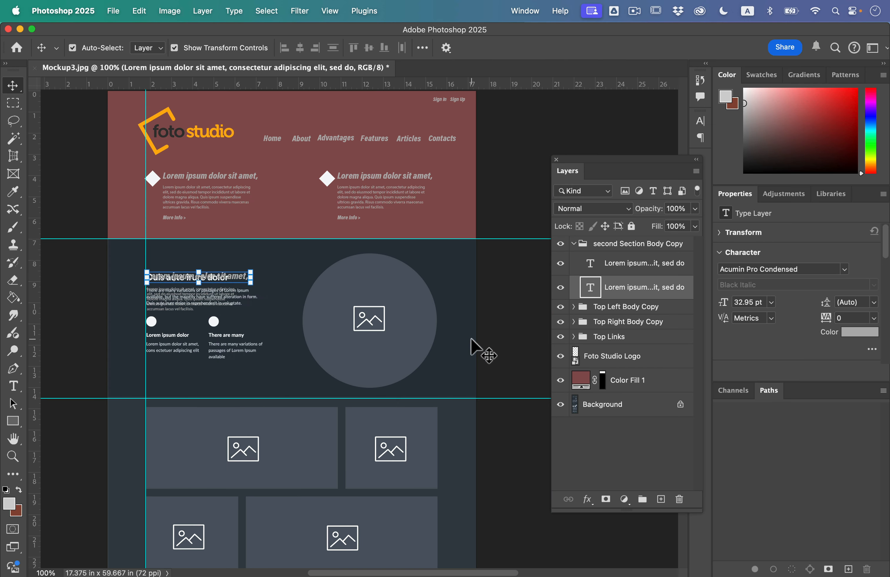
key("super+alt+a")
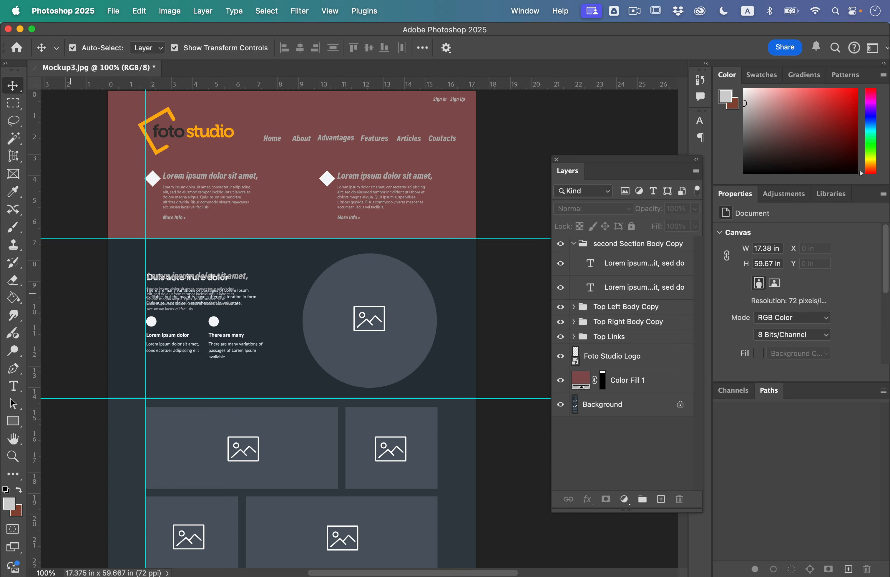
key("m")
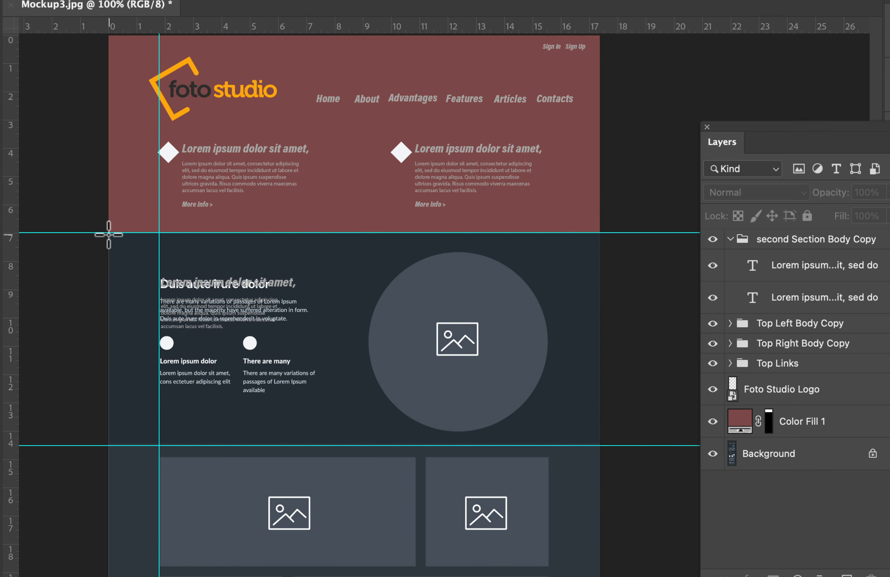
left_click_drag(109, 235, 605, 446)
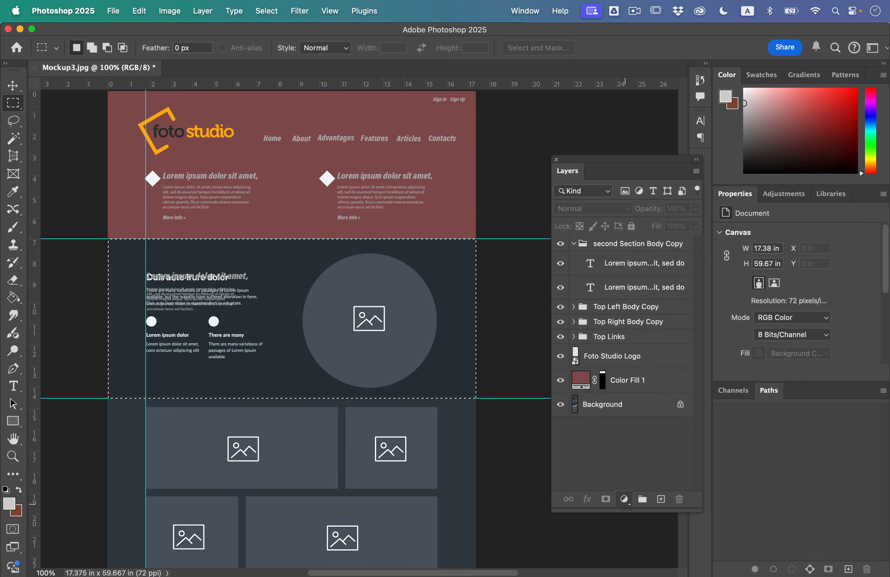
Step: Add a solid colour fill of #5c3d3d to the selected area and move its layer below Foto Studio Logo, above Color Fill 1
left_click(624, 499)
left_click(649, 323)
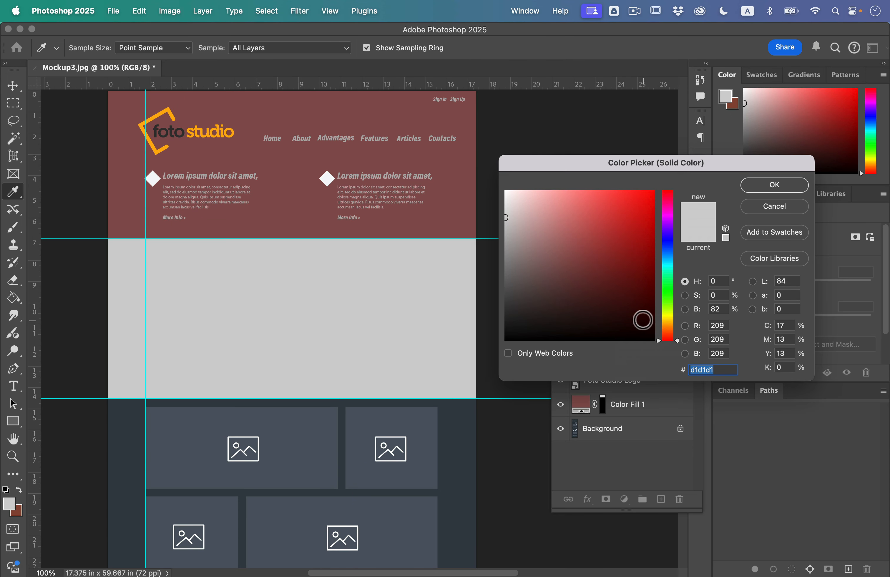
left_click_drag(532, 225, 554, 281)
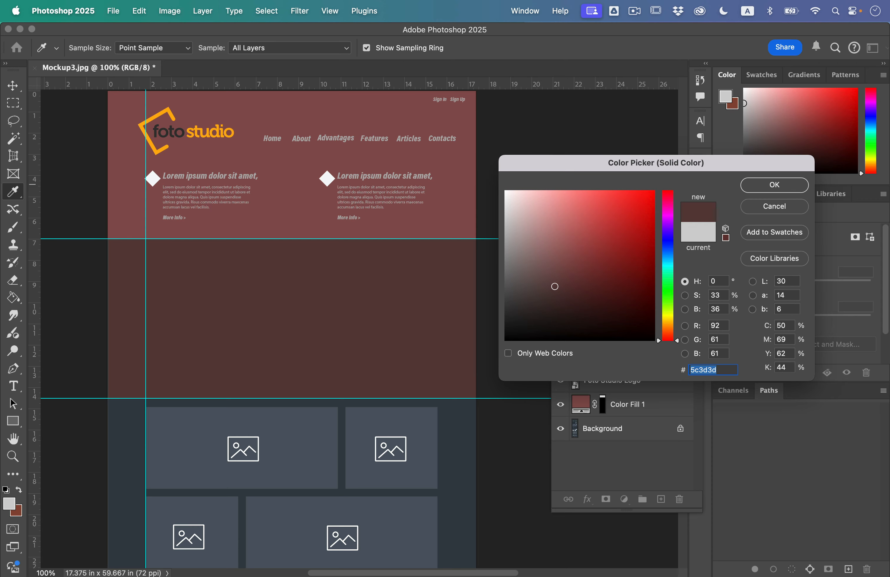
key("Return")
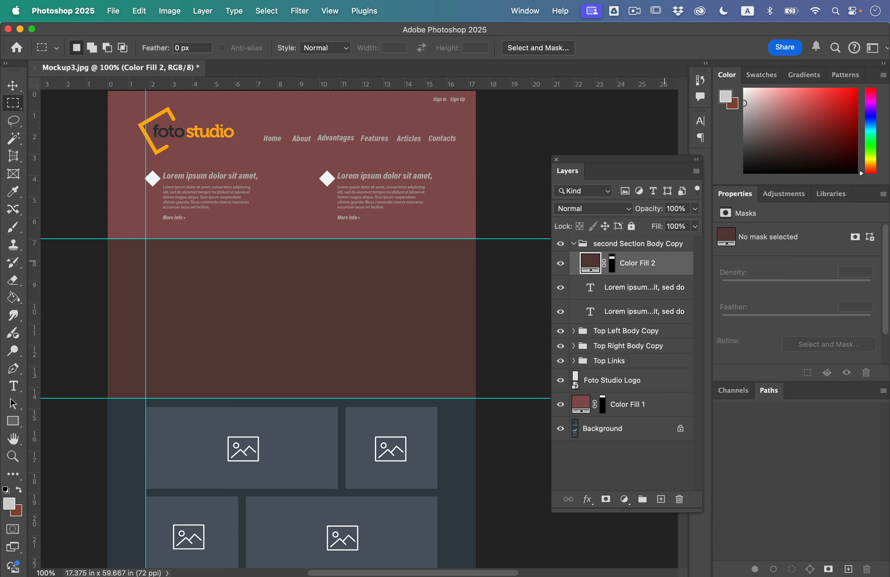
left_click_drag(632, 264, 633, 403)
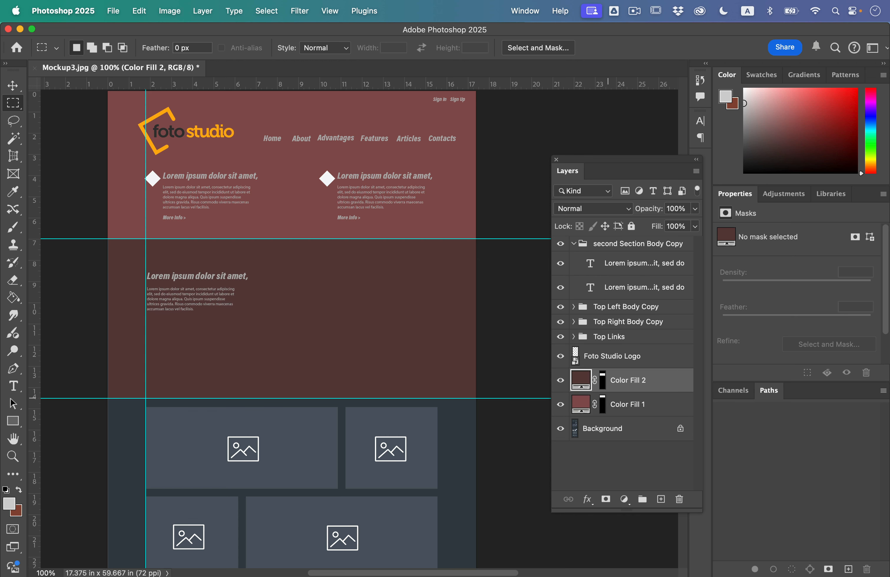
Step: Rename the Color Fill 1 layer as Section 1 and the Color Fill 2 layer as Section 2
left_click(633, 404)
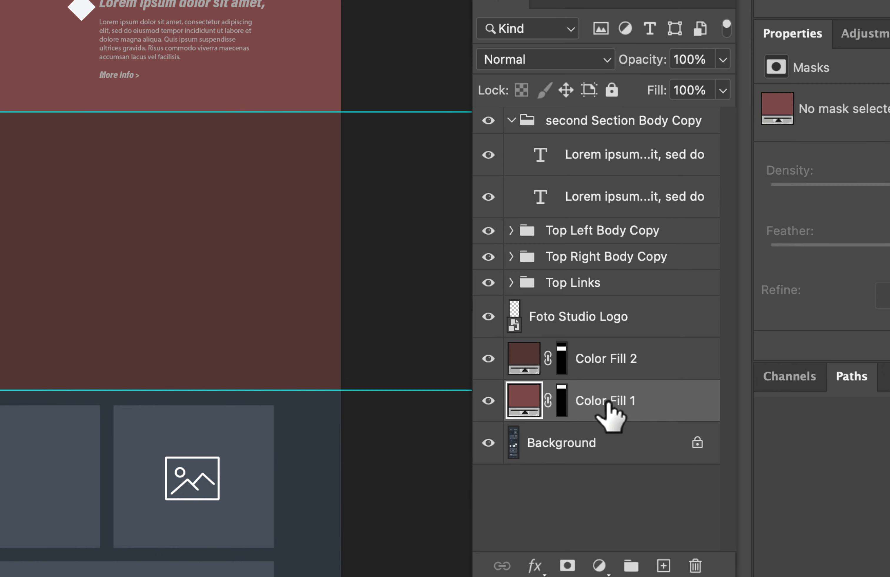
double_click(637, 407)
type("ASe")
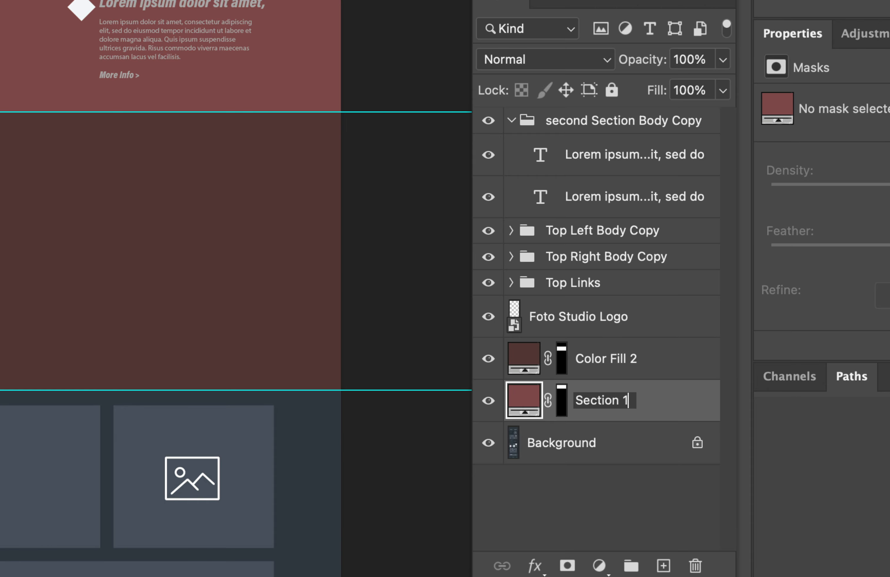
type("ction 1")
double_click(611, 358)
type("Awx")
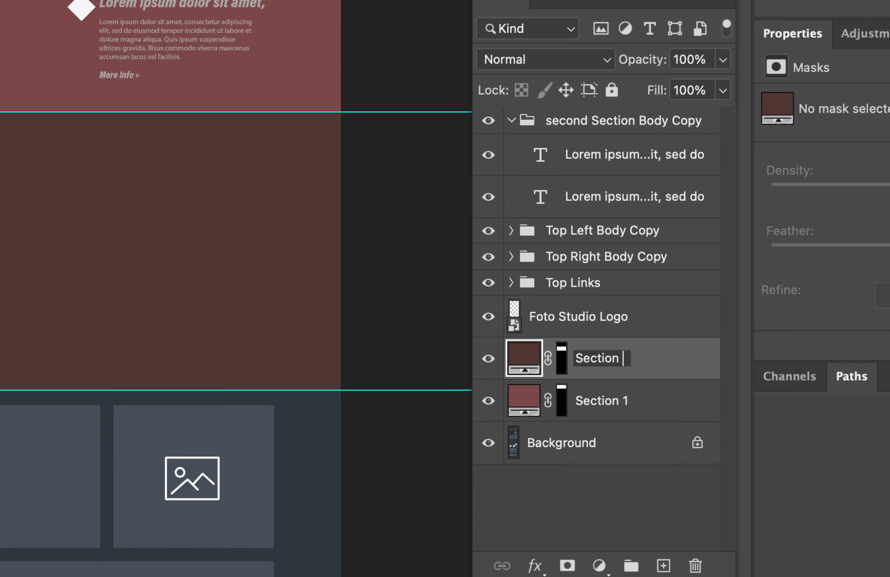
key("Return")
Step: Hide and reshow the Section 2 and Section 1 fill layers to check the mockup beneath them
left_click(488, 358)
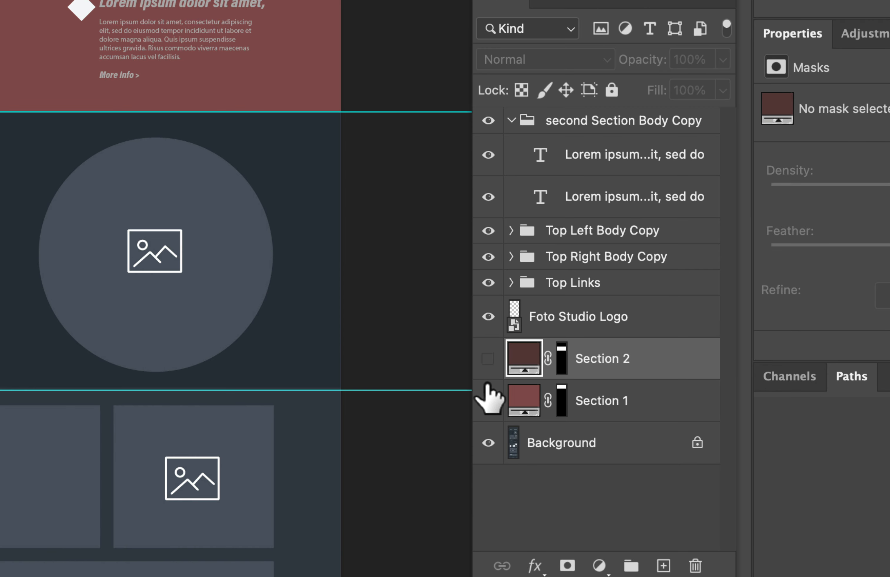
left_click(487, 400)
left_click(488, 358)
left_click(488, 400)
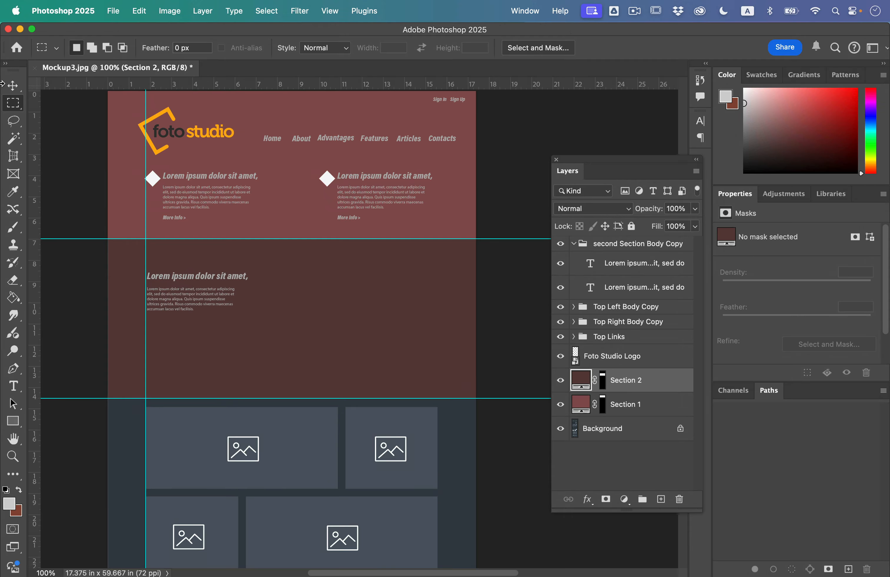
Step: Hide the Section 2 fill and draw a circular frame about 1.25 in wide over the mockup's first small white circle
left_click(10, 88)
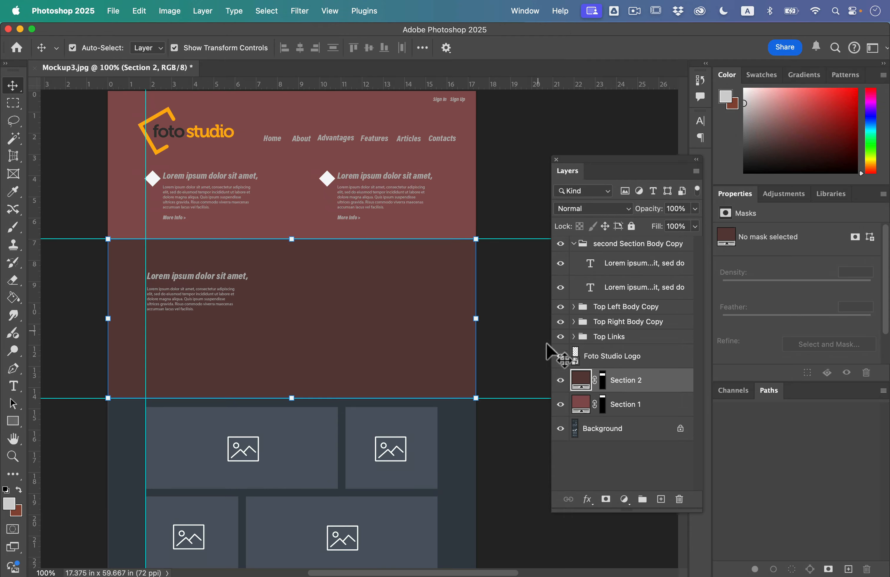
left_click(561, 381)
key("super+equal")
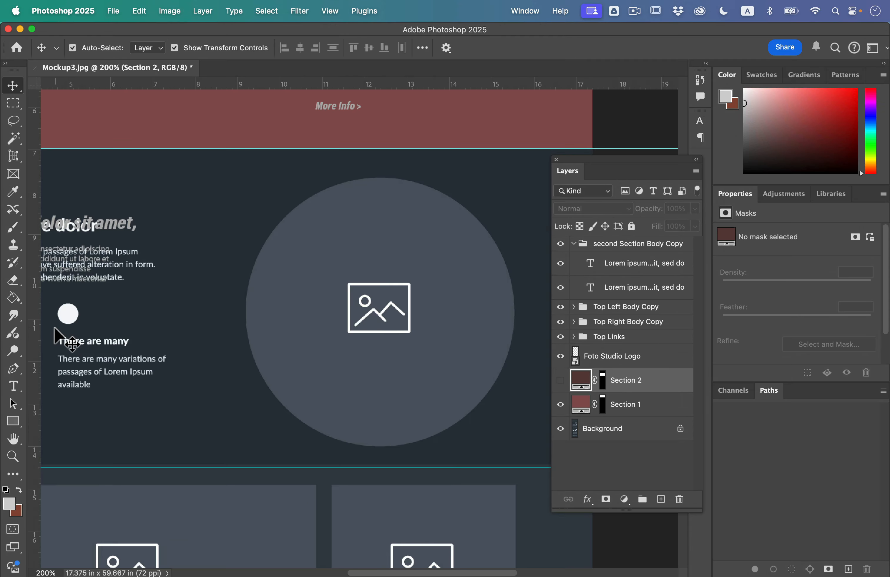
scroll(55, 330, "left", 6)
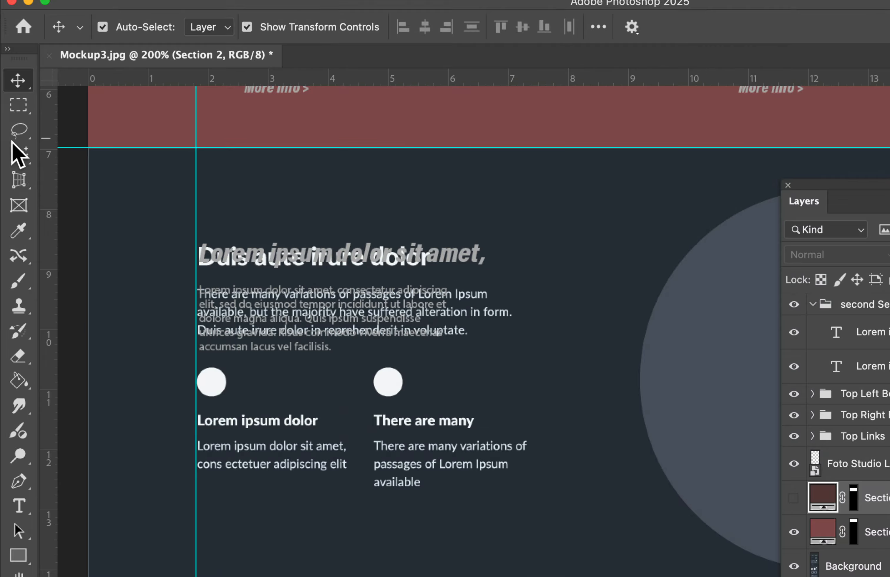
left_click(13, 173)
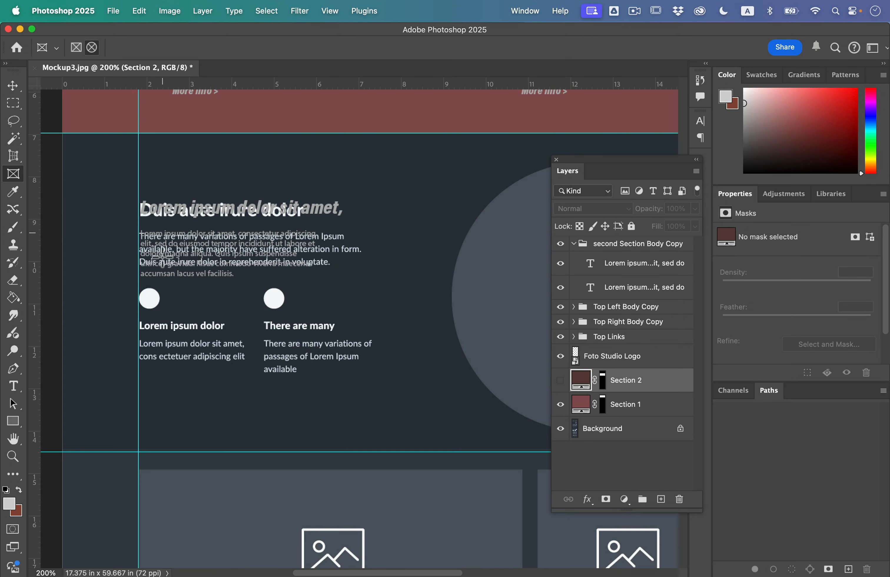
left_click_drag(140, 290, 199, 356)
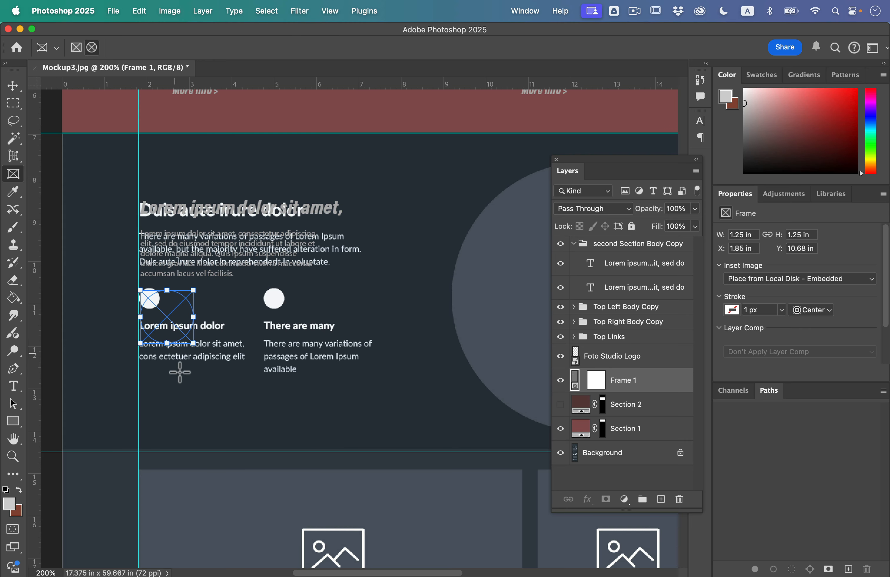
Step: Fill the circular frame with ExtraPhoto2.jpg from the Extra Photos folder, placed from the local disk as an embedded image
left_click(807, 280)
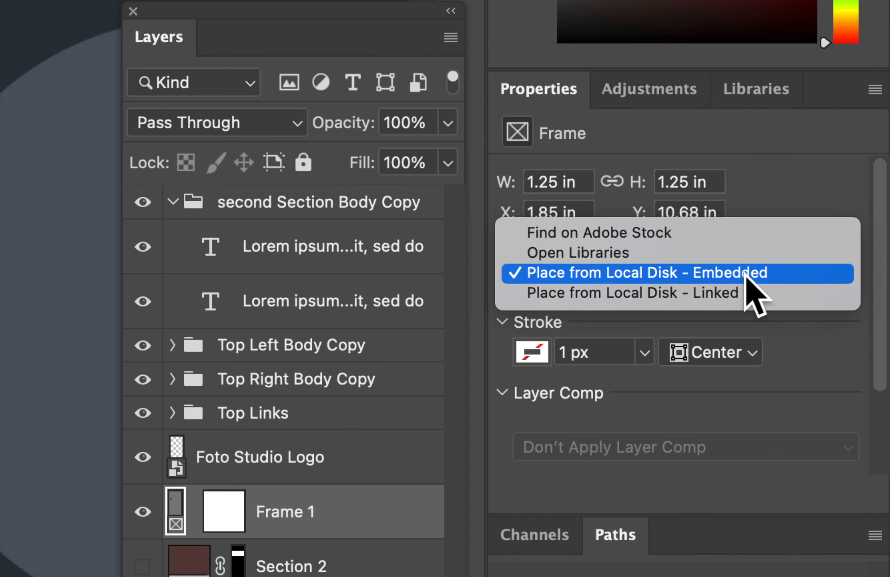
left_click(745, 273)
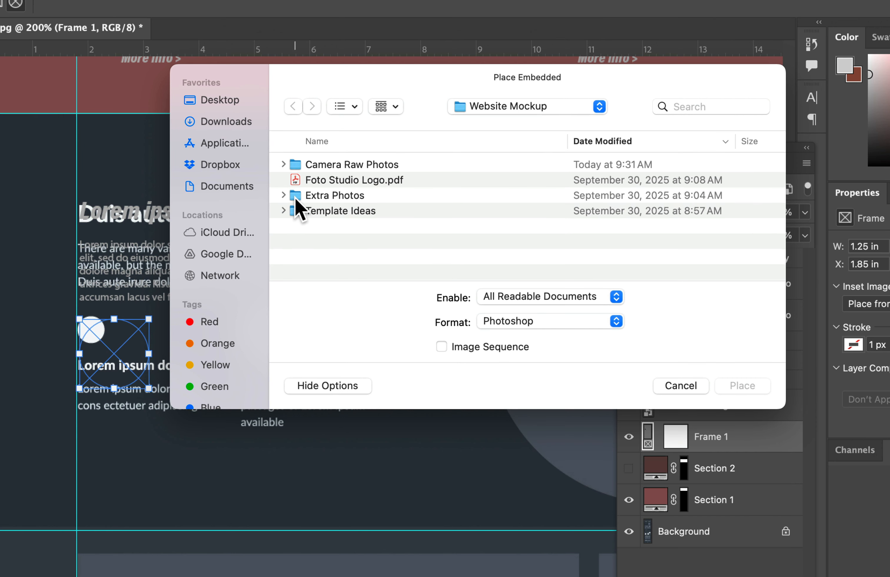
left_click(296, 195)
left_click(340, 212)
key("space")
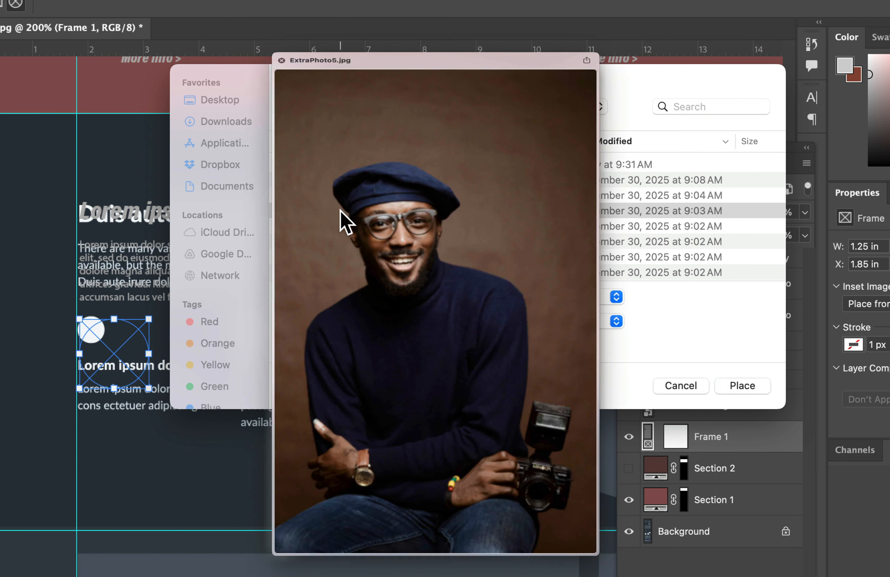
key("Down")
key("Down")
key("Down")
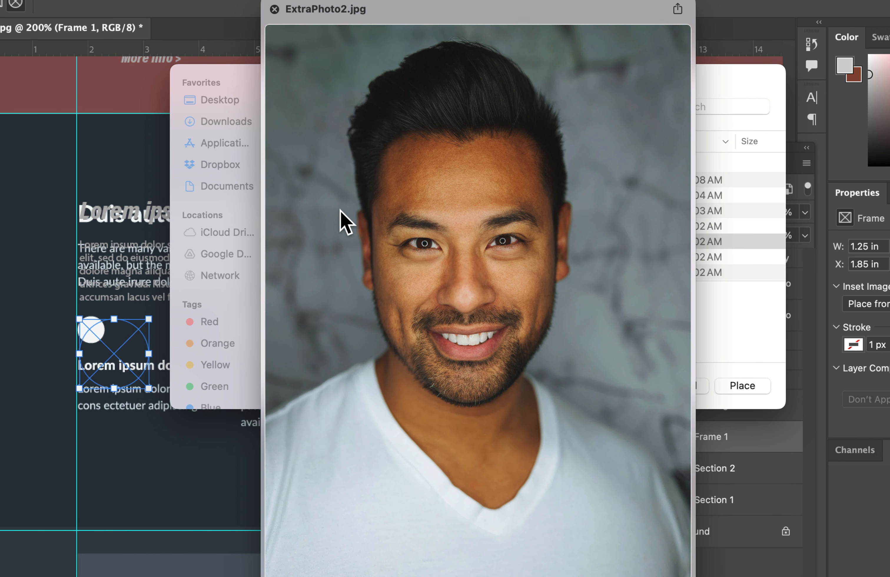
key("Up")
key("Down")
key("space")
key("Return")
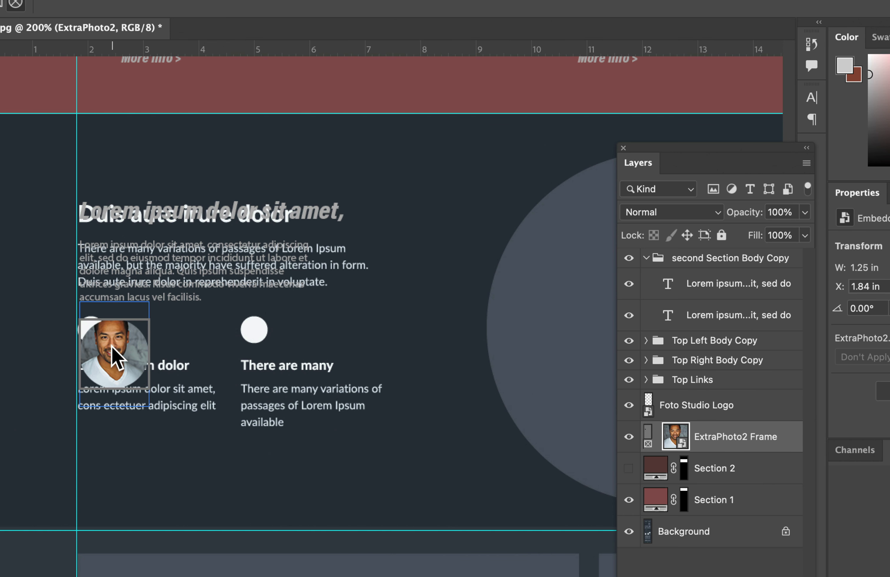
Step: Reposition the portrait inside its circular frame and move the frame layer to the top of the second Section Body Copy group
left_click(129, 360)
mouse_move(124, 356)
left_mouse_down()
mouse_move(119, 377)
mouse_move(124, 351)
mouse_move(122, 366)
left_mouse_up()
left_click(677, 438)
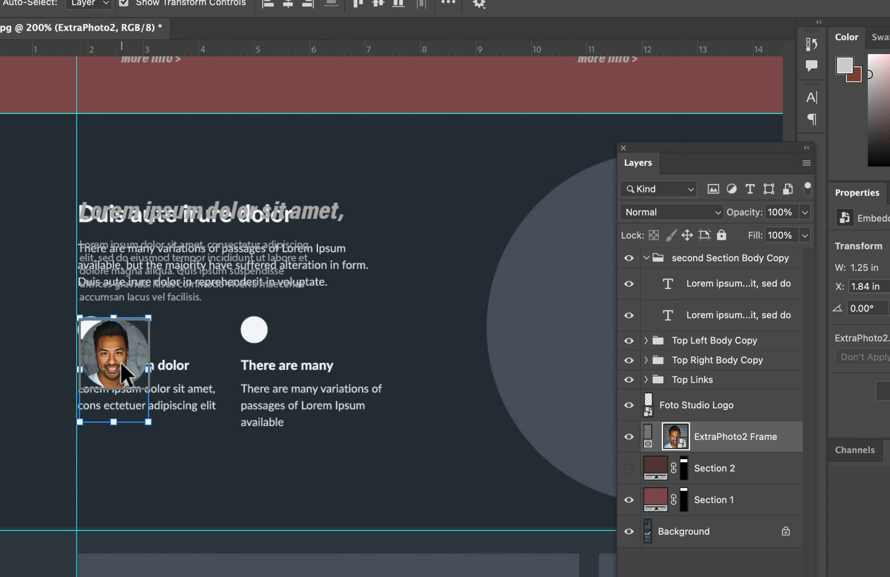
left_click(732, 444)
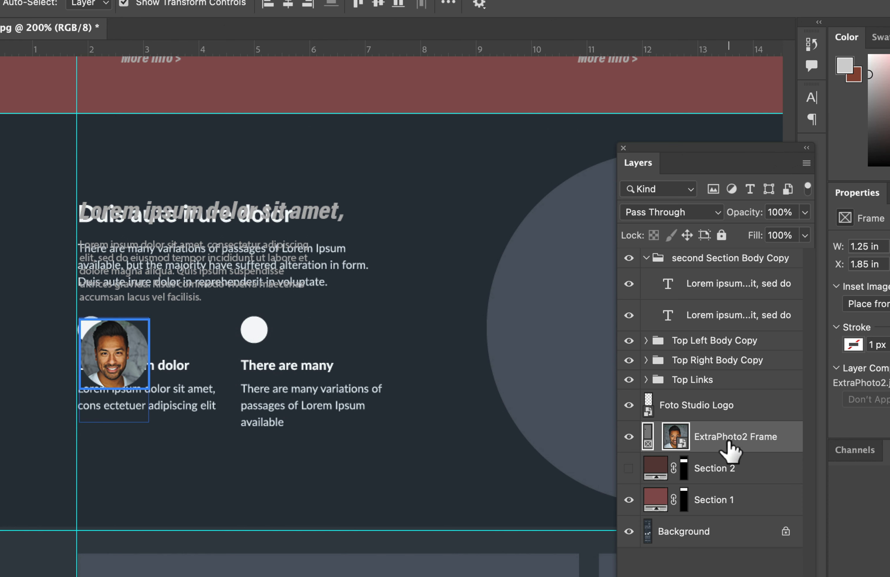
left_click_drag(745, 451, 725, 286)
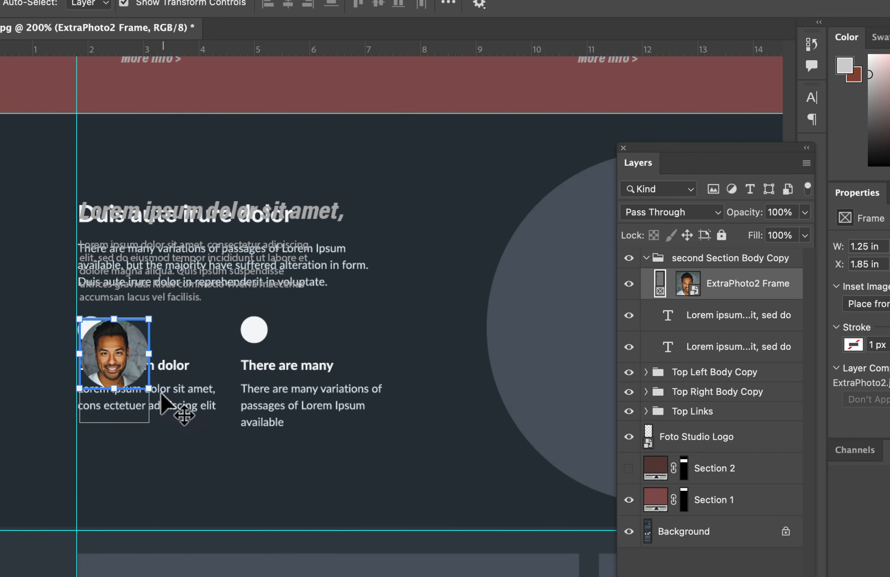
scroll(171, 431, "down", 3)
scroll(171, 431, "left", 2)
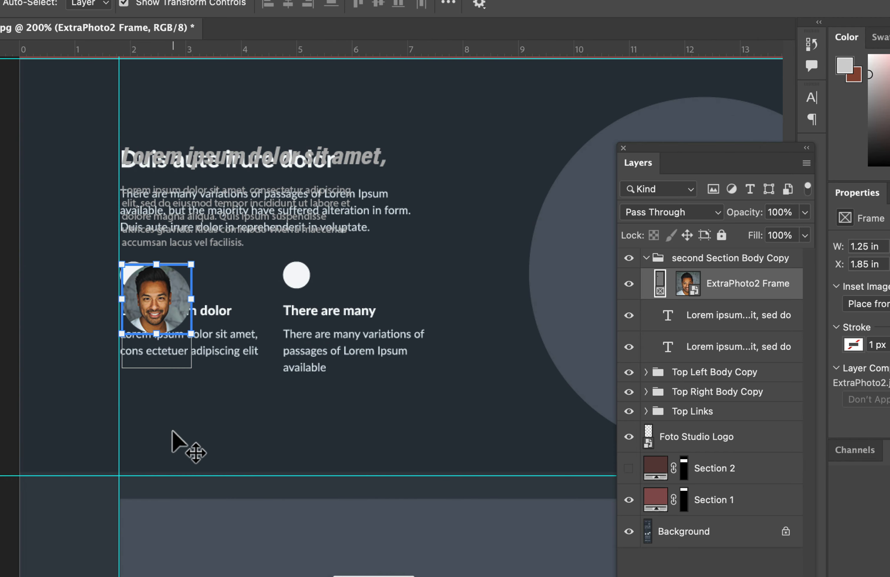
left_click(240, 224)
left_click(251, 154)
right_click(273, 279)
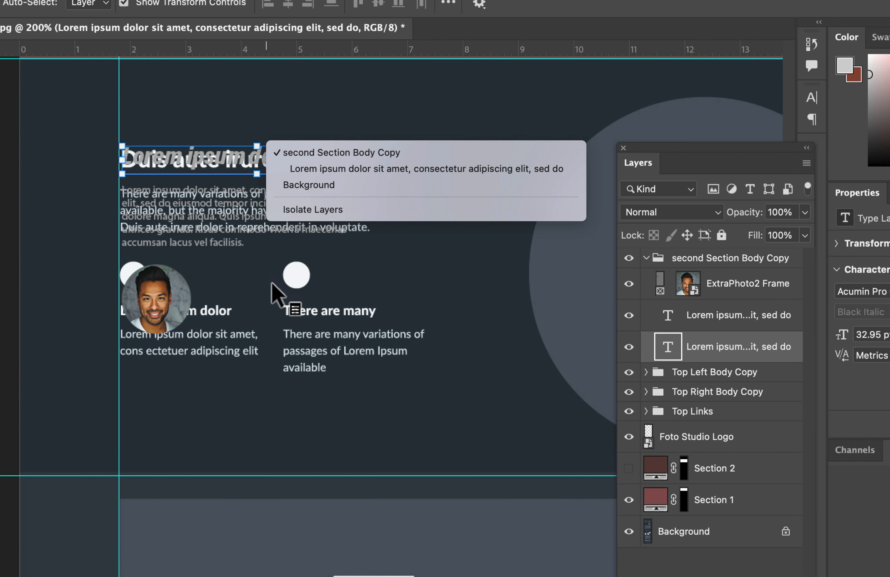
left_click(300, 165)
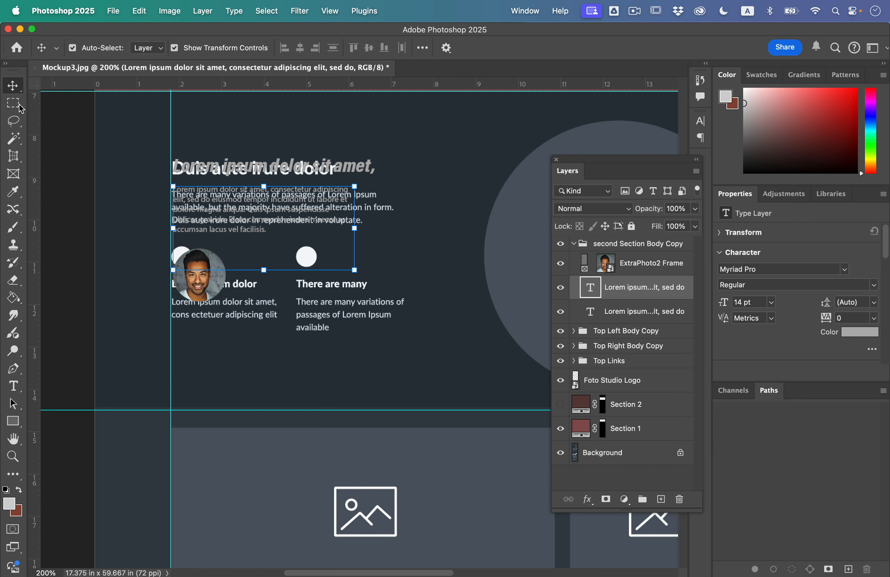
left_click(221, 178)
left_click_drag(224, 187, 189, 248)
key("super+z")
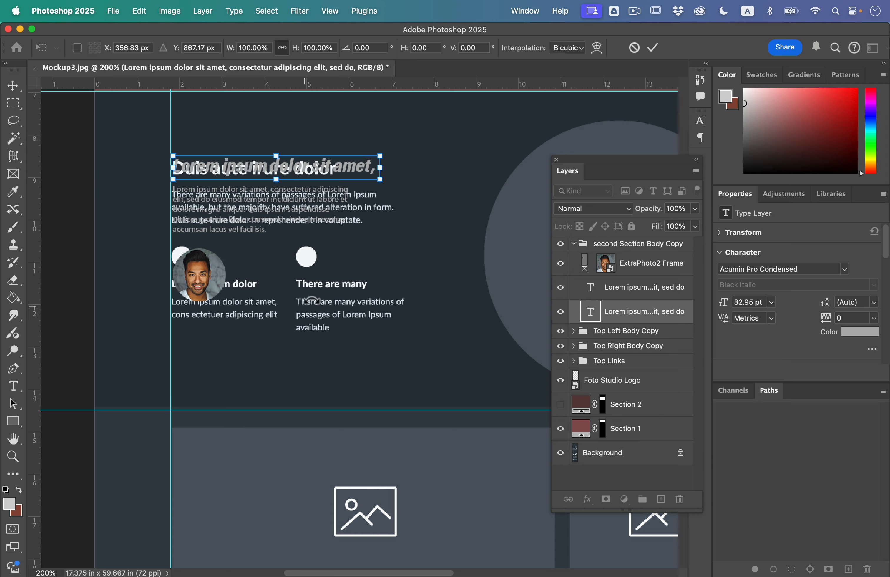
key("Return")
Step: Duplicate the second section's heading below the mockup's small captions and replace the copy's text with "Person 1"
left_click_drag(329, 176, 328, 353)
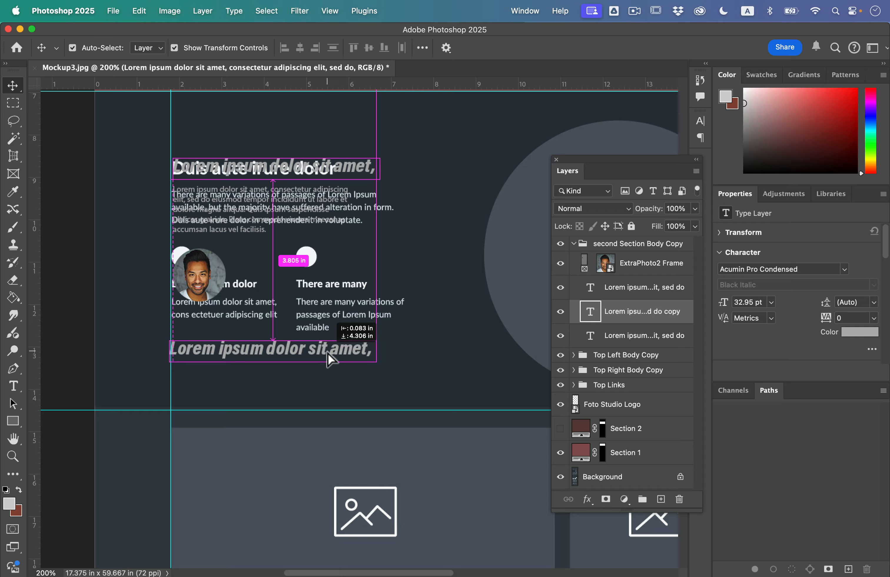
scroll(165, 363, "up", 3)
double_click(160, 354)
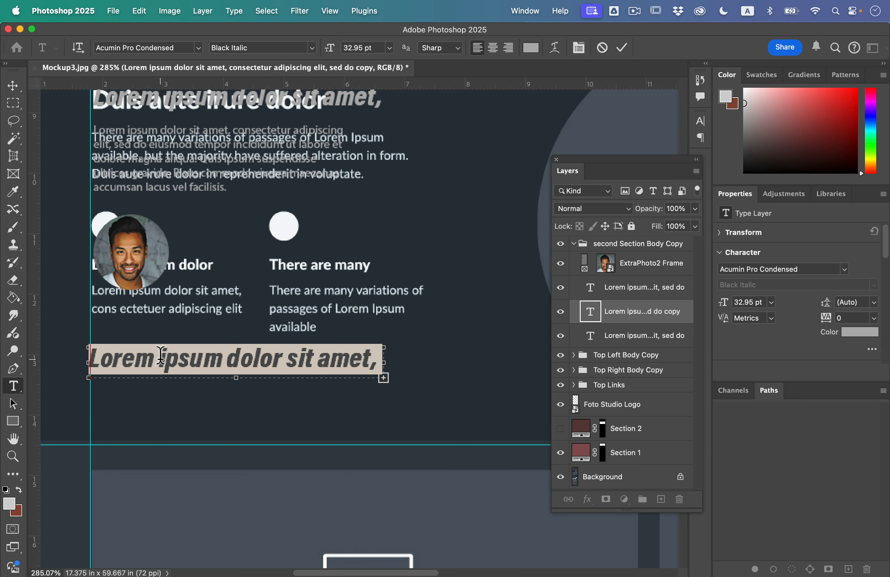
type("Person consectetur")
key("super+a")
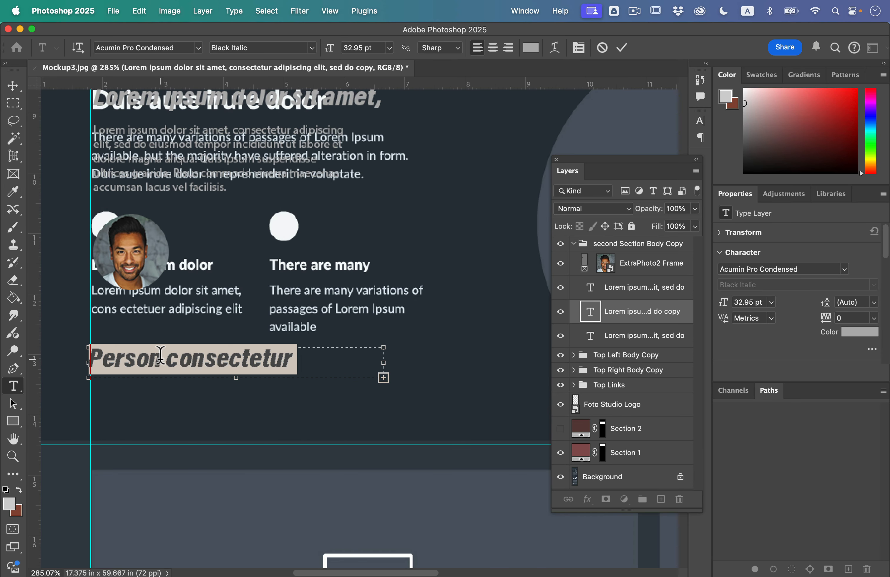
type("Person 1")
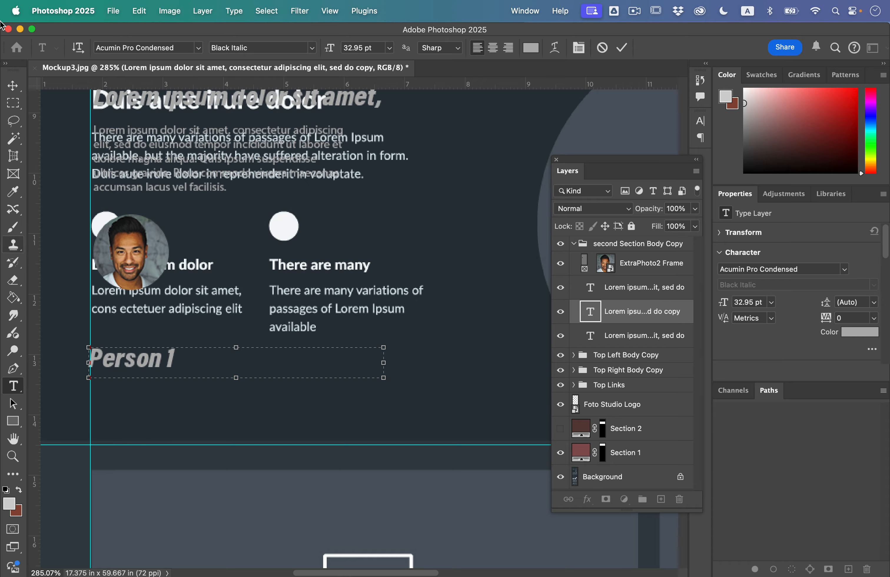
Step: Scale the Person 1 text to about 77% and place it directly beneath the circular portrait
left_click(13, 80)
left_click_drag(391, 368, 291, 315)
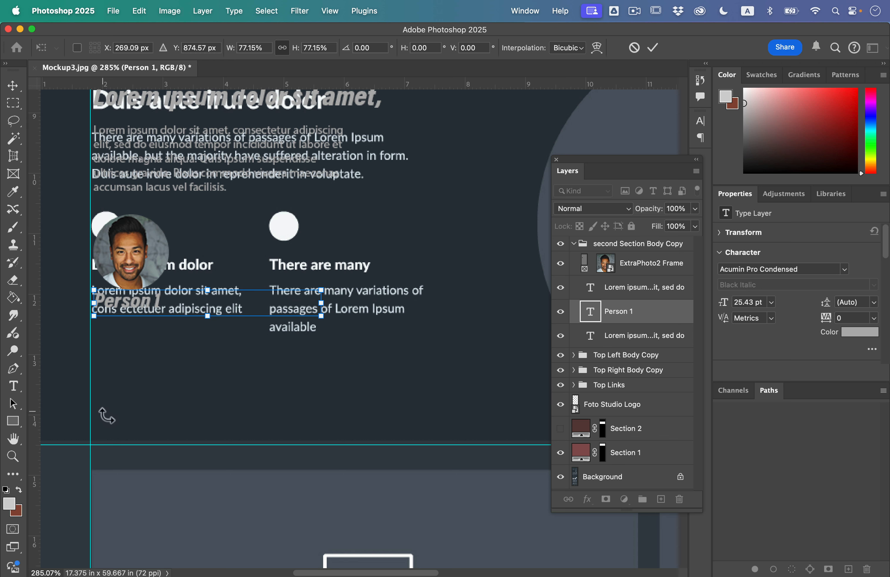
key("Return")
Step: Create a text box beneath Person 1 and fill it with the section's body paragraph in Myriad Pro Regular, 14 pt
key("t")
left_click_drag(94, 390, 226, 327)
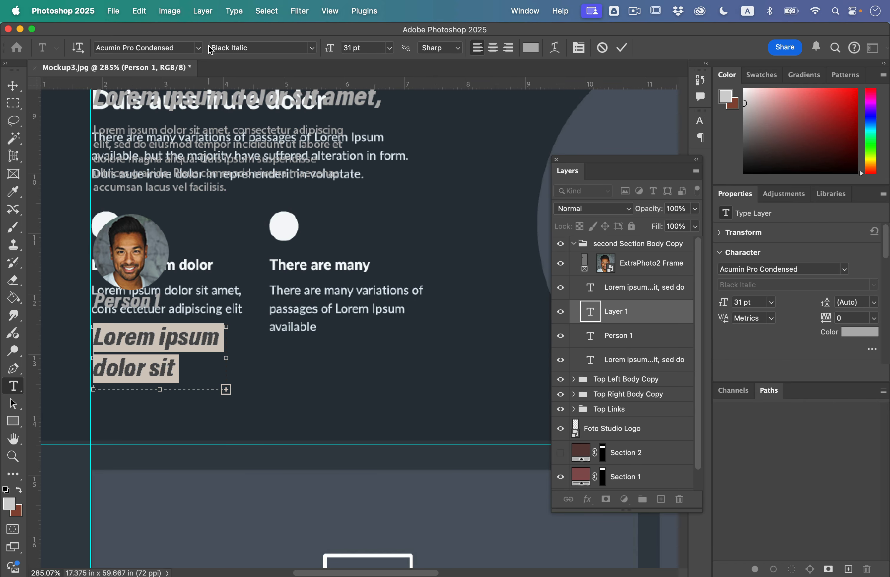
left_click(246, 150)
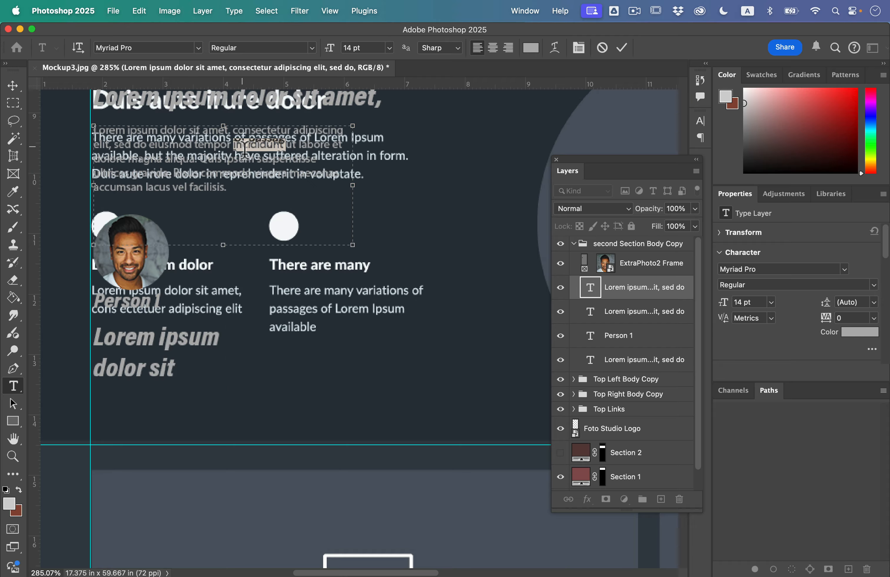
key("super+a")
left_click(146, 347)
key("super+a")
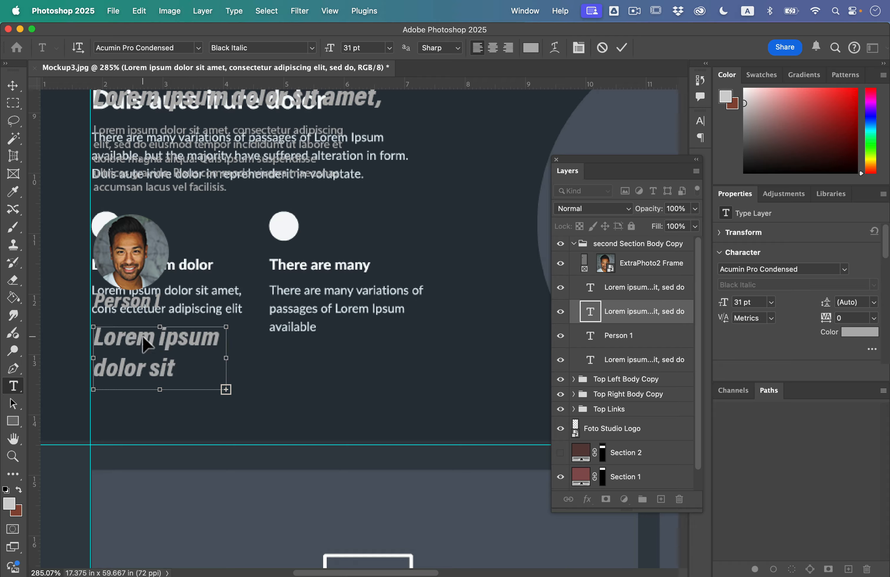
key("super+v")
key("super+a")
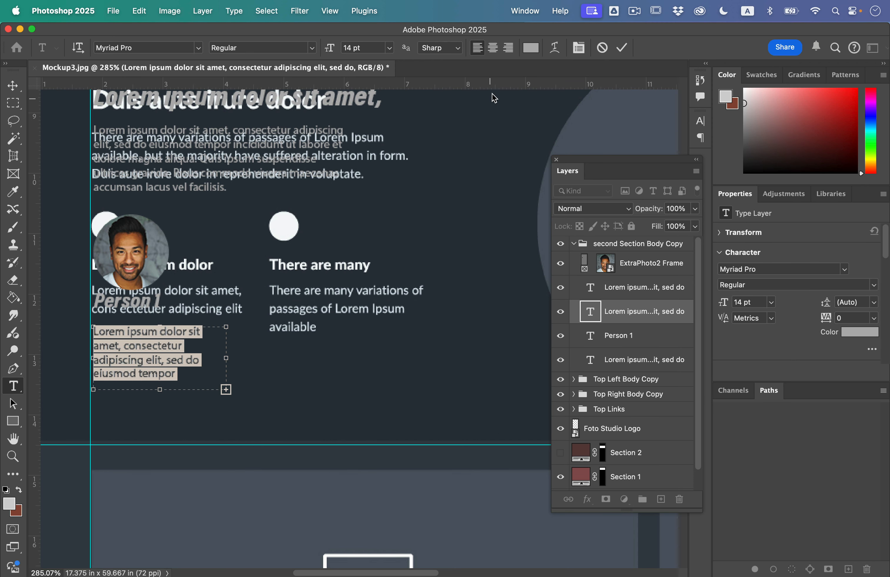
Step: Set the text colour of the paragraph under Person 1 to white, #ffffff
left_click(537, 51)
left_click_drag(525, 200, 484, 180)
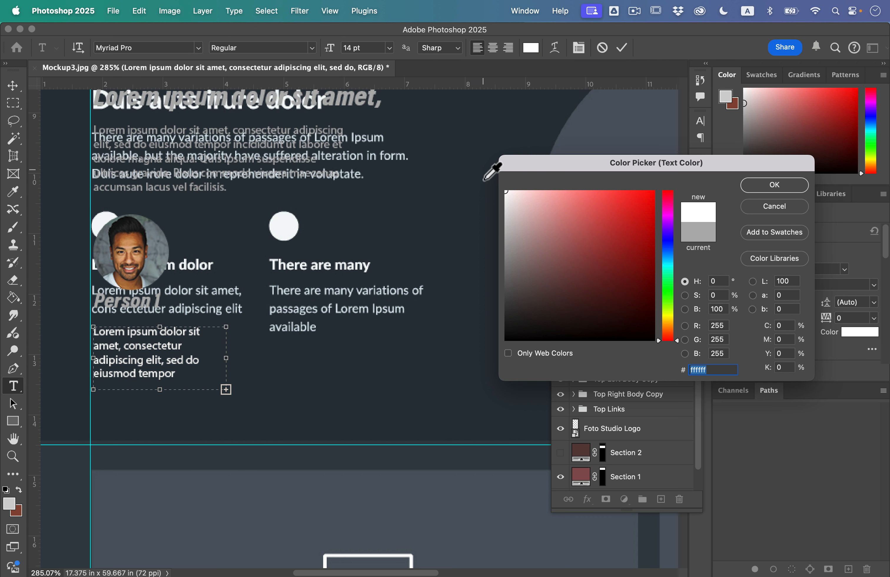
left_click(771, 188)
left_click(12, 85)
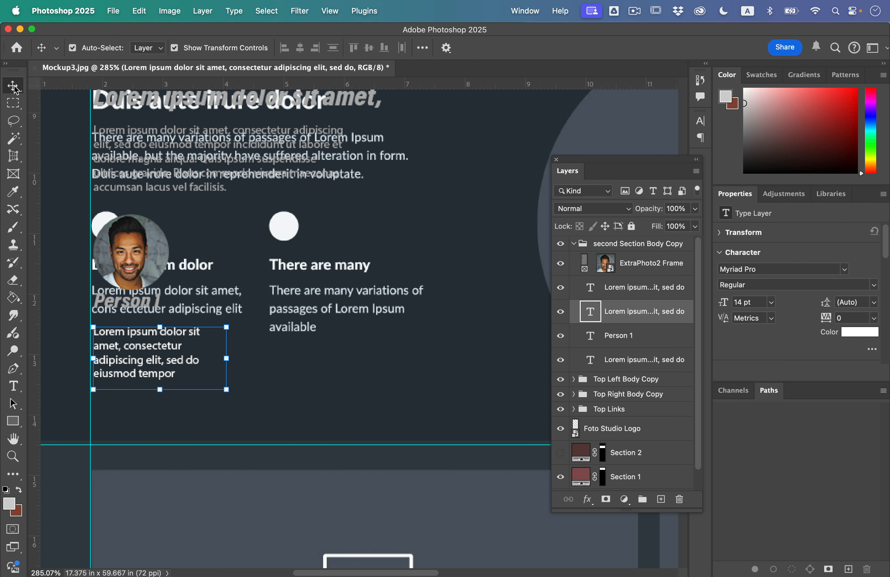
Step: Show the Section 2 fill, toggling it off and on to compare the new content with the mockup beneath
left_click(560, 453)
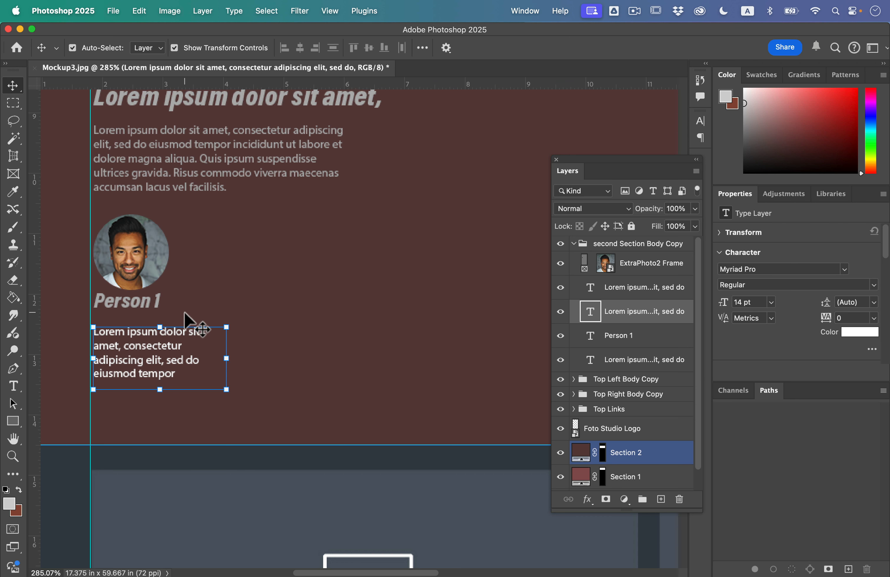
left_click(614, 479)
left_click(561, 452)
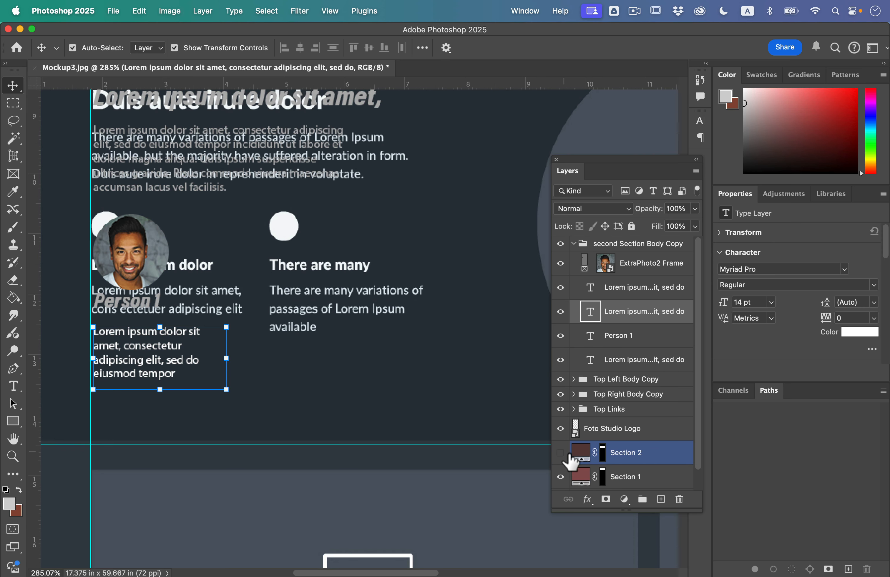
left_click(560, 452)
left_click(629, 452)
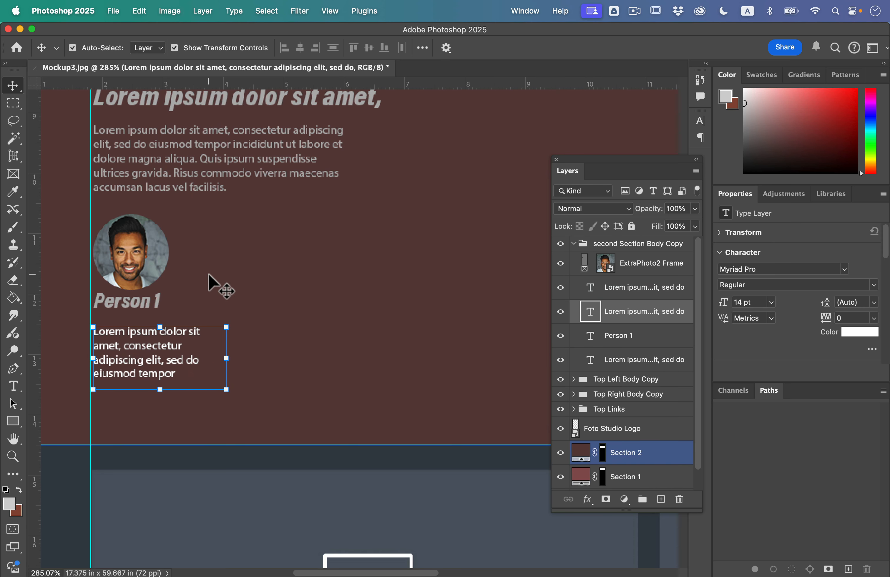
Step: Move the Person 1 text slightly down from the portrait and align the white paragraph with the vertical guide
scroll(213, 281, "left", 3)
left_click(188, 284)
left_click(178, 317)
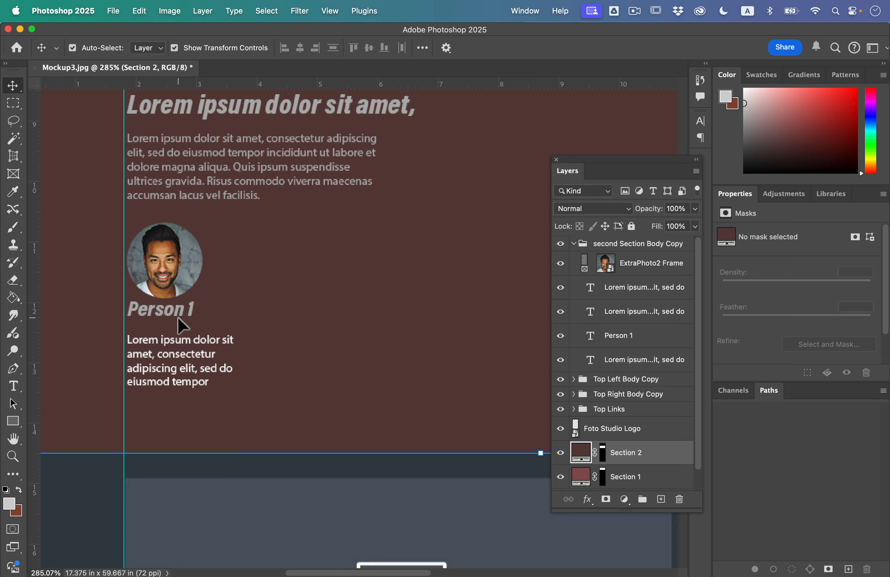
left_click(179, 306)
left_click_drag(178, 307, 178, 318)
left_click(178, 364)
left_click_drag(176, 360, 173, 360)
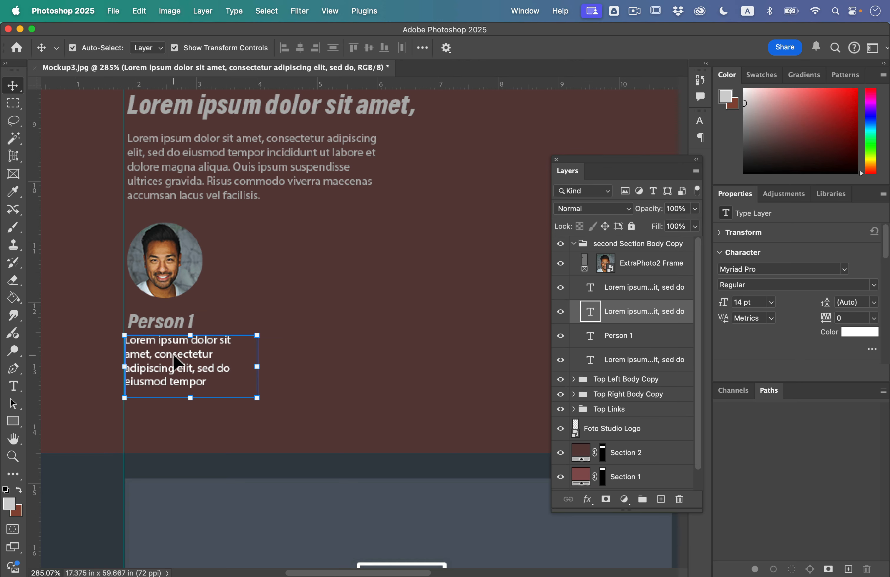
Step: Nudge the second section's grey body paragraph and its heading sideways to line up with the vertical guide
left_click(140, 134)
left_click(169, 195)
left_click(160, 180)
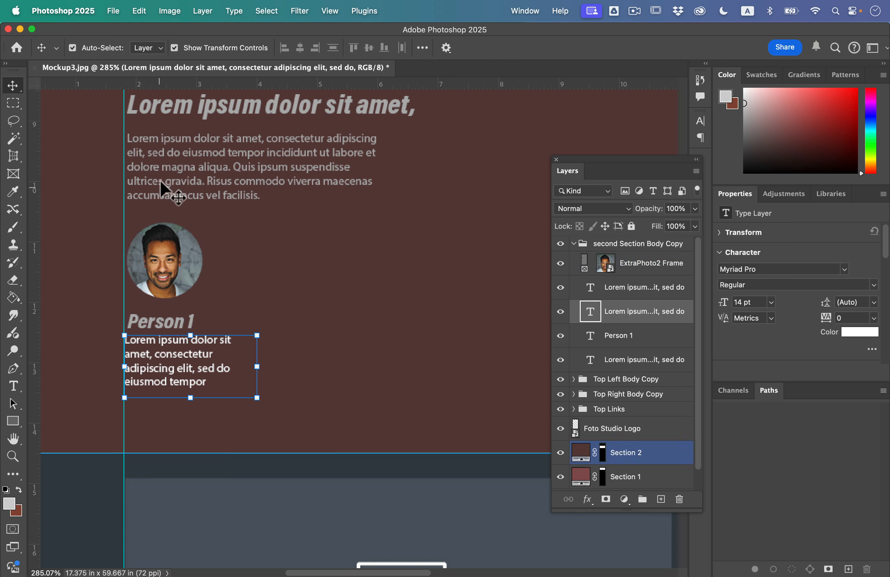
left_click(163, 175)
left_click_drag(162, 173, 161, 172)
left_click(159, 128)
left_click(159, 123)
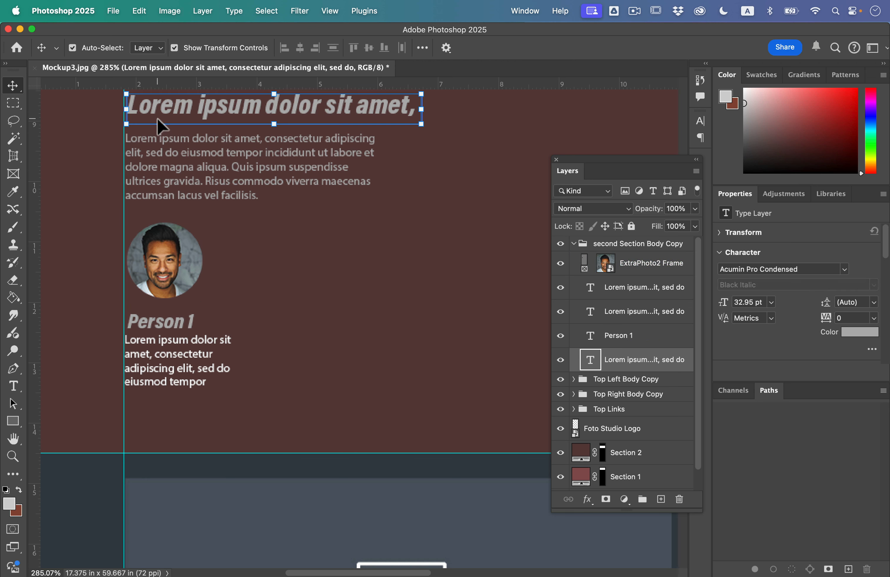
left_click_drag(159, 124, 156, 118)
left_click(107, 97)
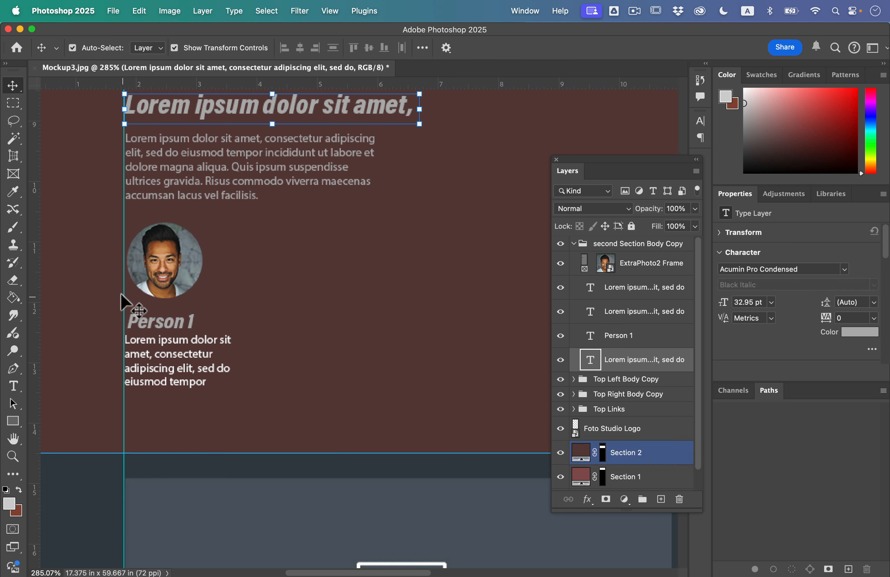
Step: Move the circular portrait frame slightly down to Y 10.75 in
left_click(155, 284)
left_click_drag(156, 284, 155, 285)
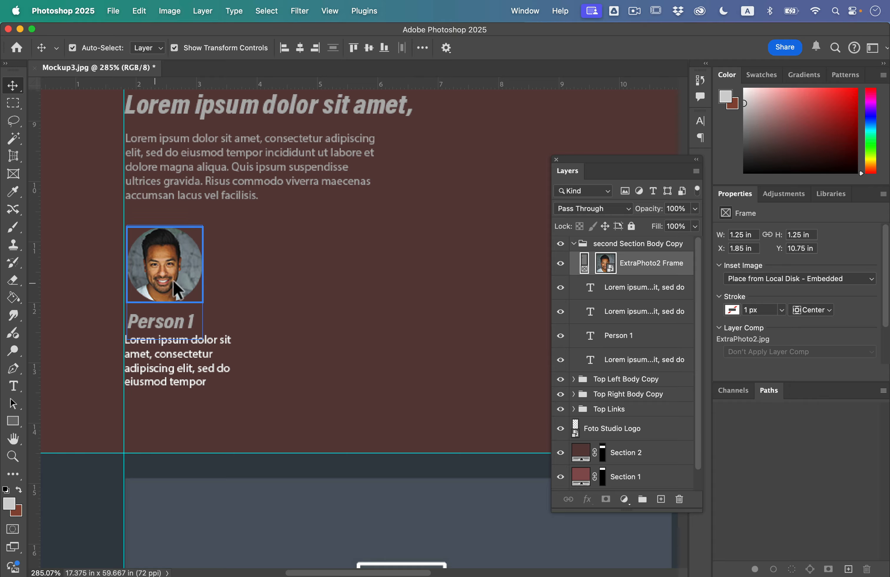
left_click(400, 320)
Step: Duplicate the portrait frame, Person 1 heading and white paragraph together sideways, placing the copied frame at about X 4.61 in
left_click(646, 336)
scroll(685, 335, "down", 1)
scroll(685, 335, "up", 1)
left_click(659, 287)
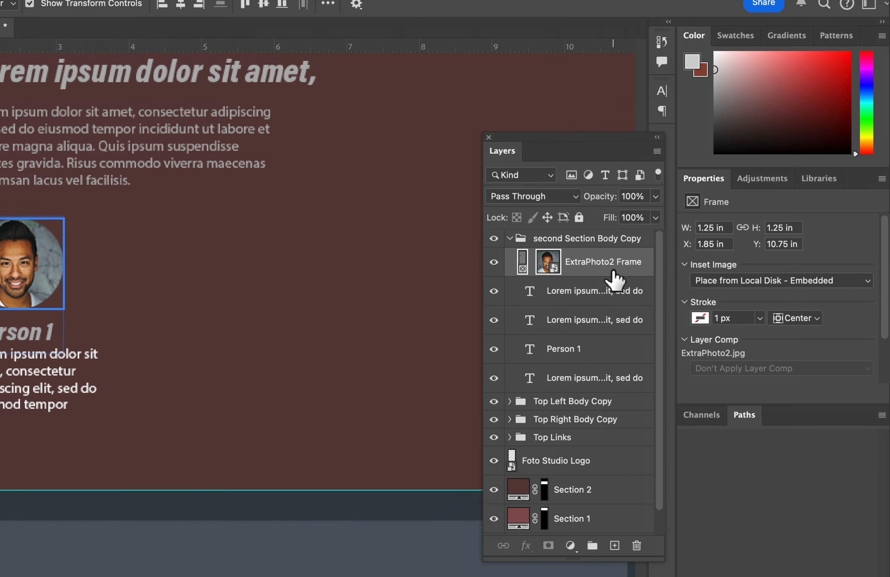
left_click(569, 431)
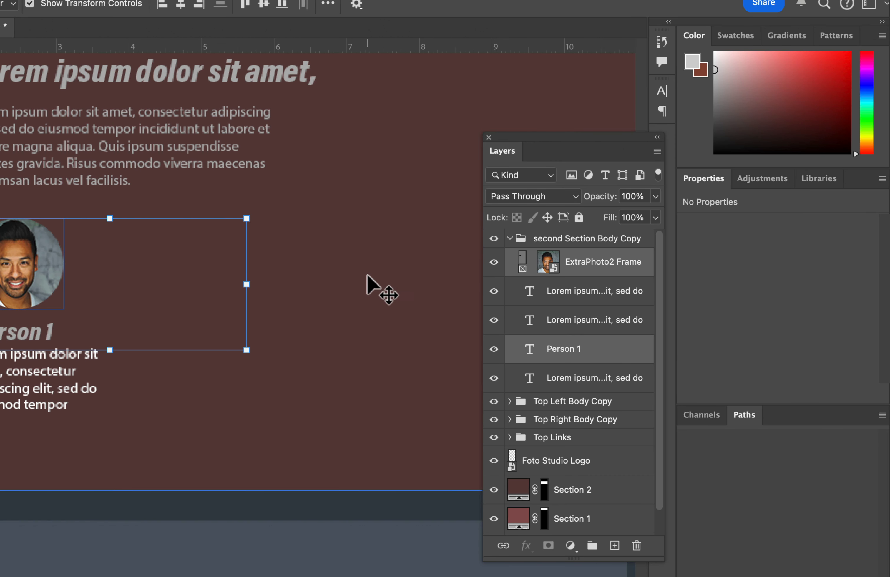
left_click(623, 329)
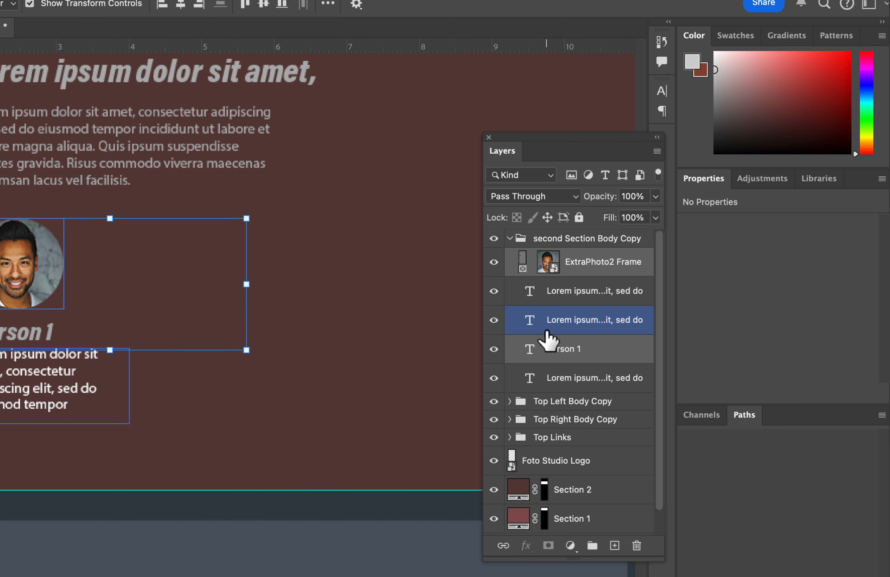
left_click(564, 347, "shift")
left_click_drag(563, 347, 334, 342)
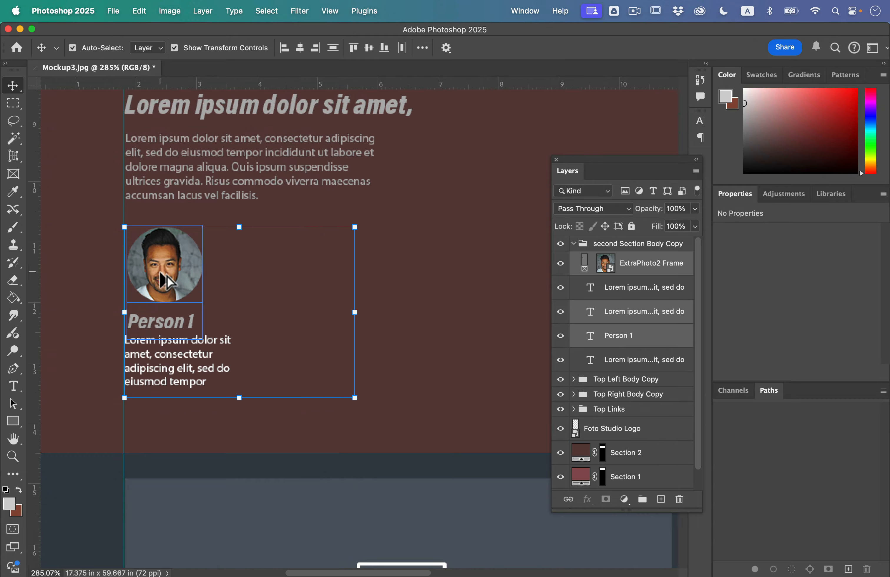
left_click_drag(167, 276, 327, 281)
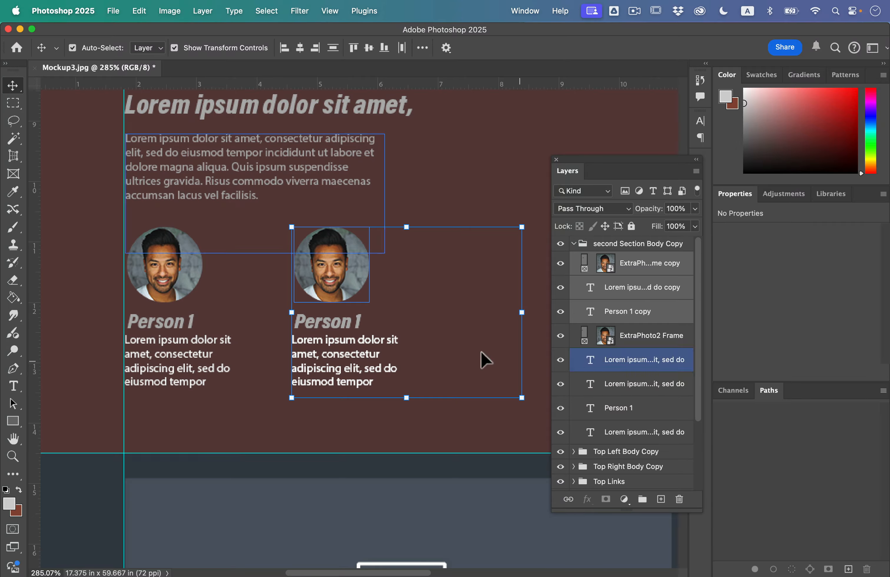
Step: Replace the copied frame's image with embedded ExtraPhoto3.jpg and move the photo slightly down inside the circle
left_click(405, 290)
left_click(344, 268)
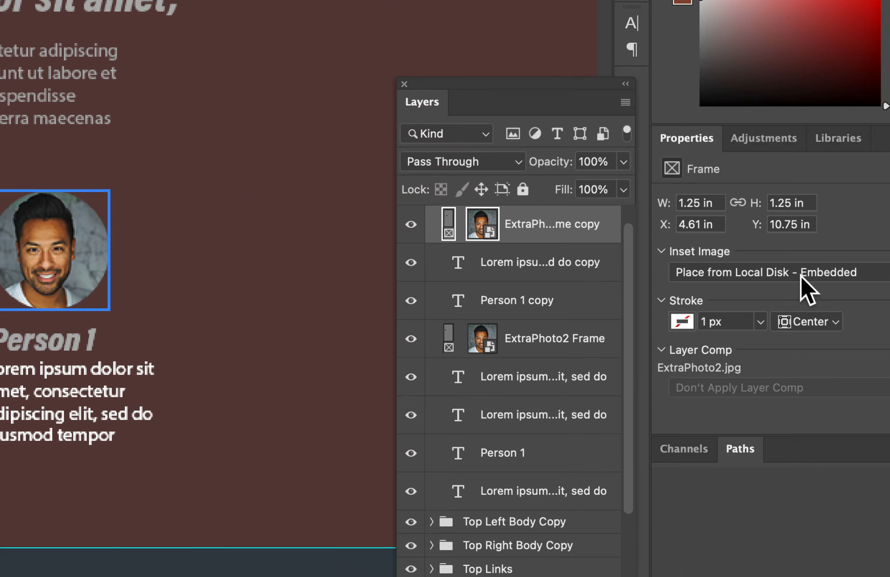
left_click(807, 279)
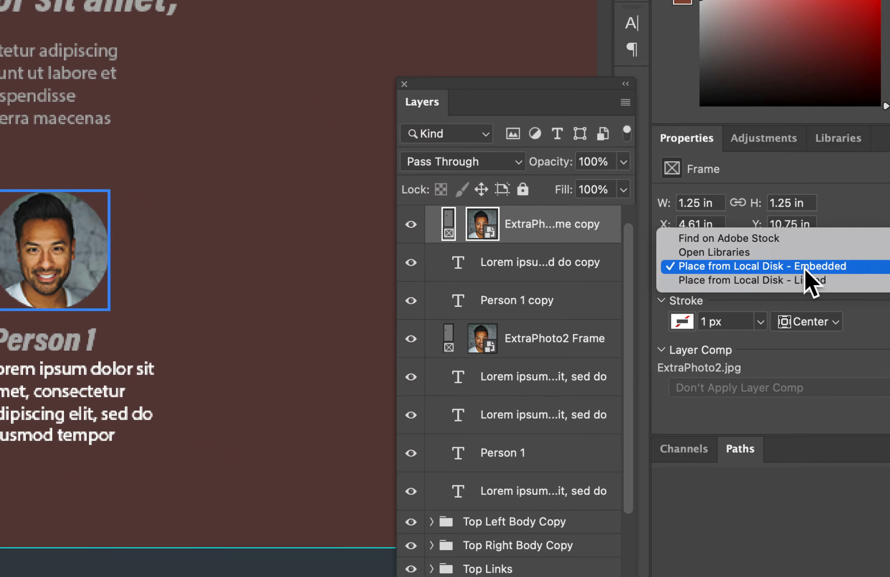
left_click(805, 267)
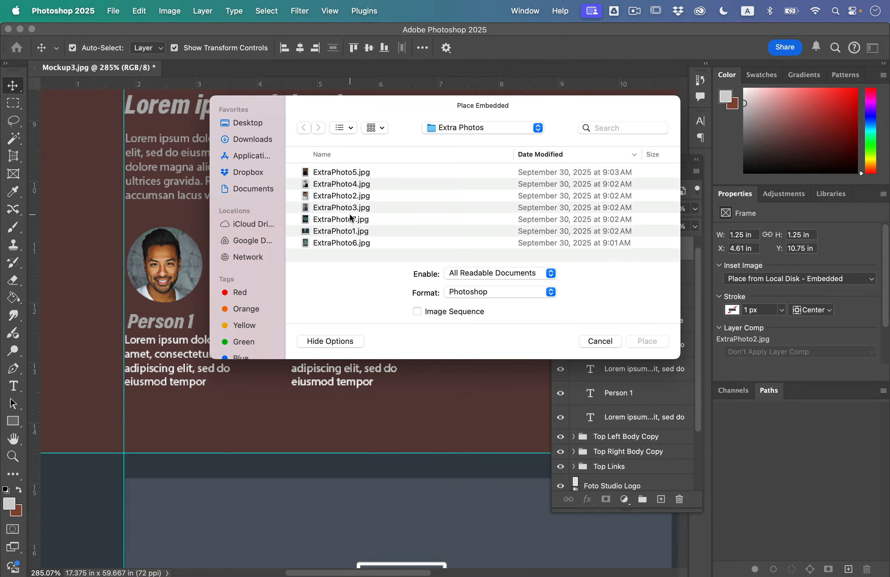
left_click(350, 217)
key("space")
key("Up")
key("space")
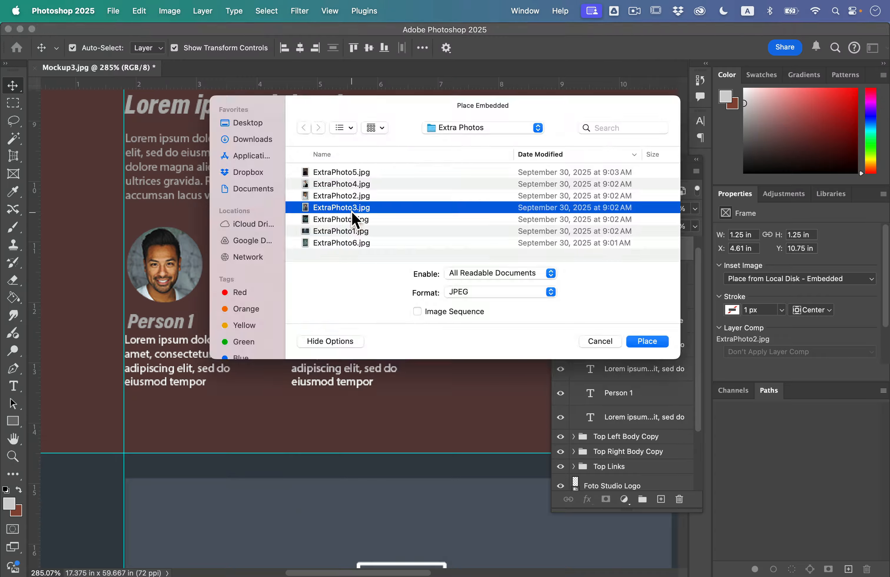
key("Return")
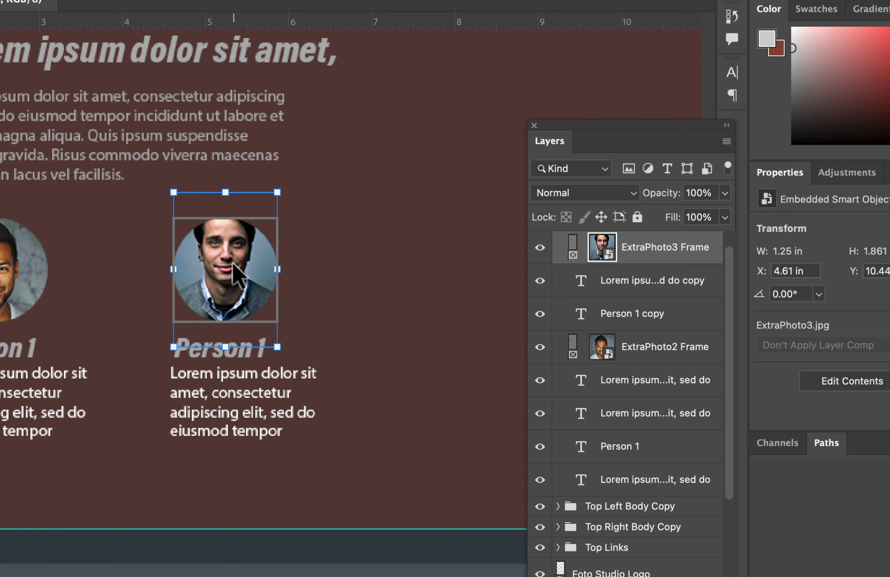
left_click_drag(232, 262, 246, 276)
Step: Change the copied heading to "Person 2", hide the guides and deselect all layers
double_click(254, 344)
left_click(253, 338)
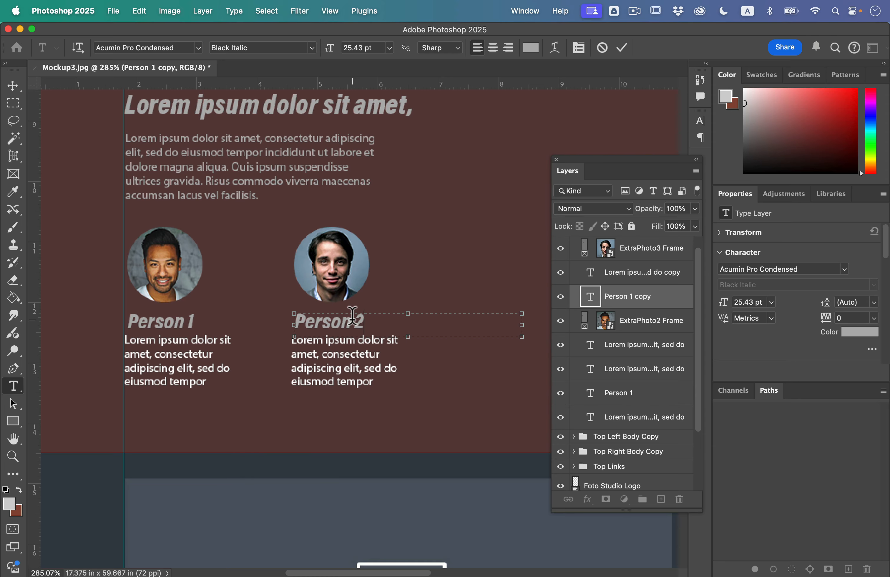
key("super+0")
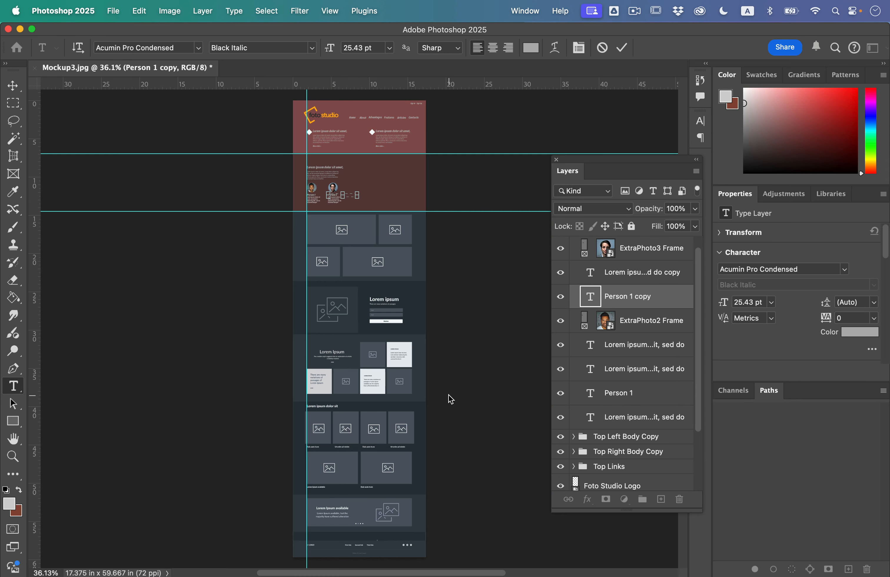
scroll(385, 161, "up", 5)
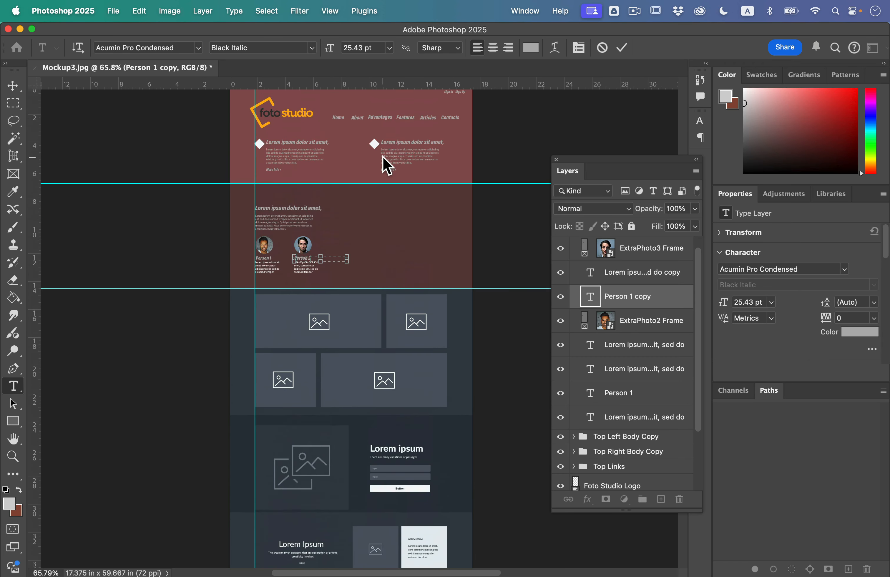
scroll(365, 213, "up", 4)
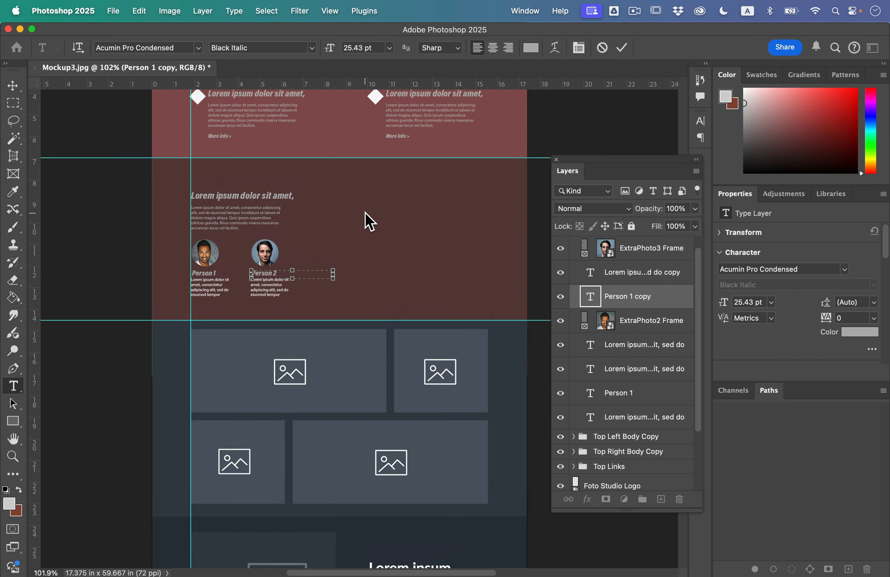
key("super+Return")
key("v")
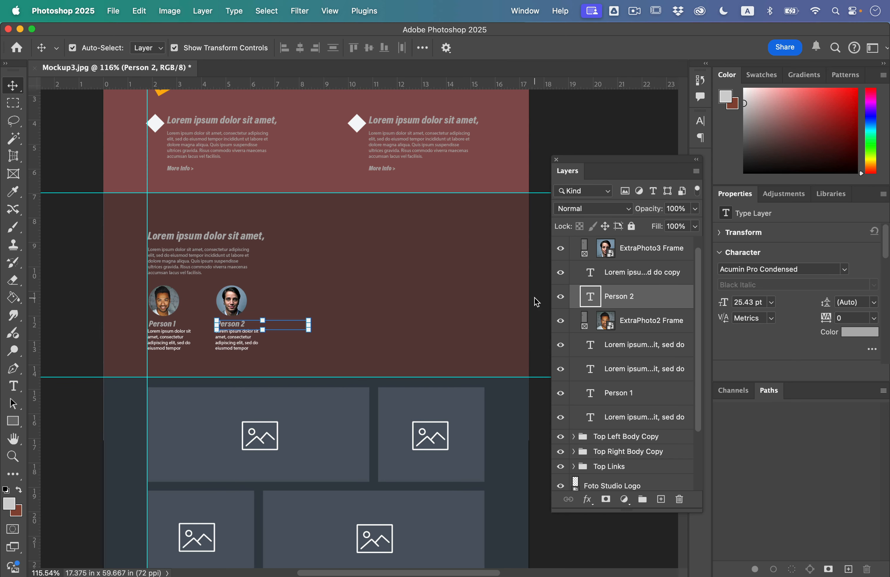
key("super+semicolon")
left_click(535, 303)
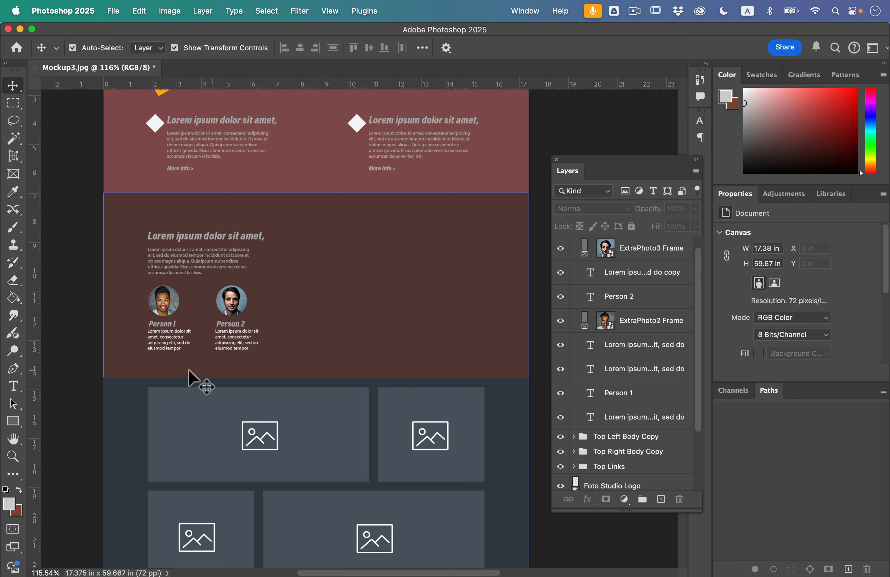
Step: Replace the second section's main heading text with "Customer Testimonials"
key("t")
triple_click(156, 242)
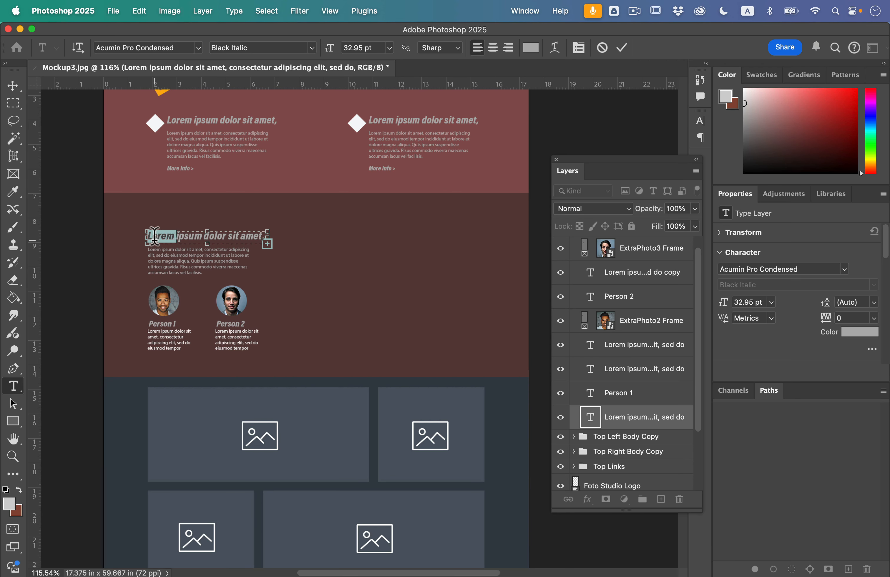
type("Customer Testimonials")
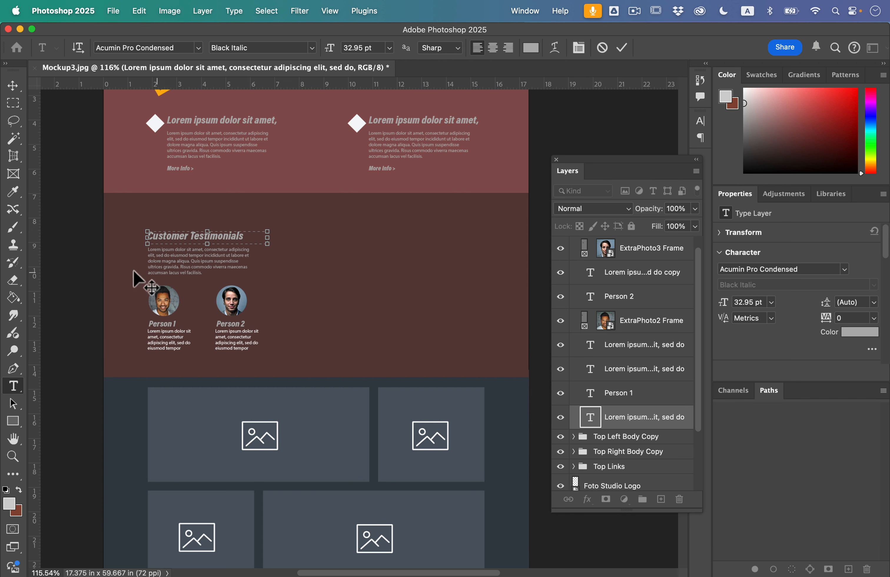
left_click(15, 90)
left_click(74, 183)
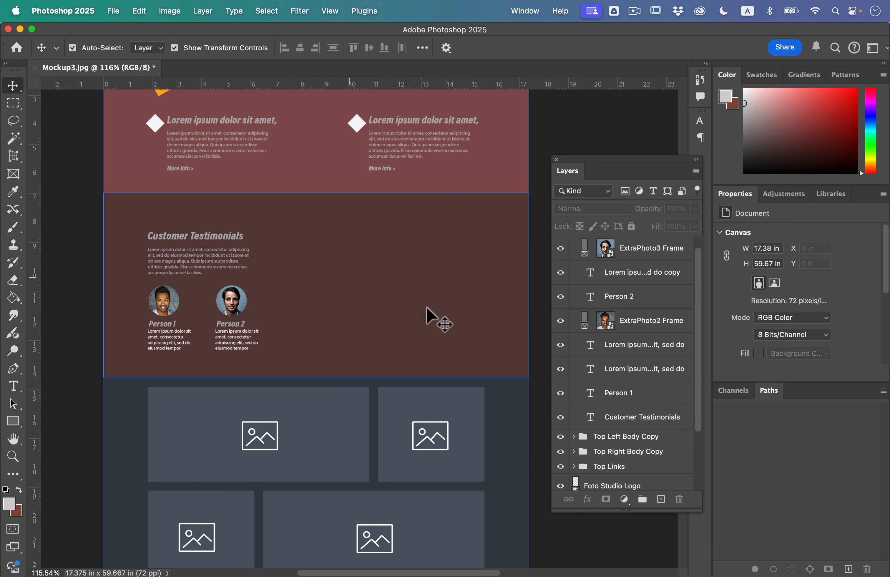
Step: Hide the Section 2 fill layer to reveal the mockup's large circular image placeholder
left_click(637, 393)
left_click(667, 440)
scroll(666, 440, "down", 3)
scroll(663, 438, "up", 5)
left_click(629, 383)
left_click(629, 262)
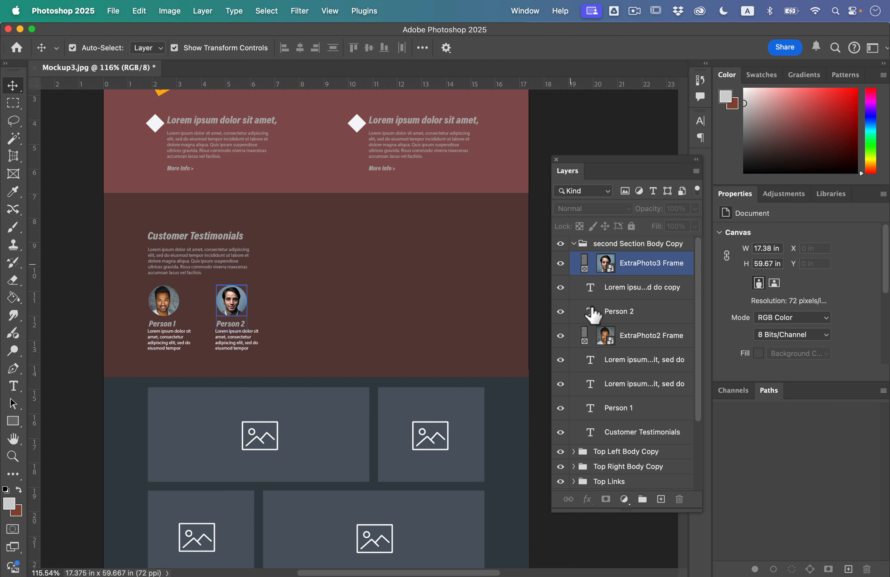
left_click(599, 431)
scroll(599, 431, "down", 3)
left_click(580, 453)
left_click(579, 430)
left_click(560, 430)
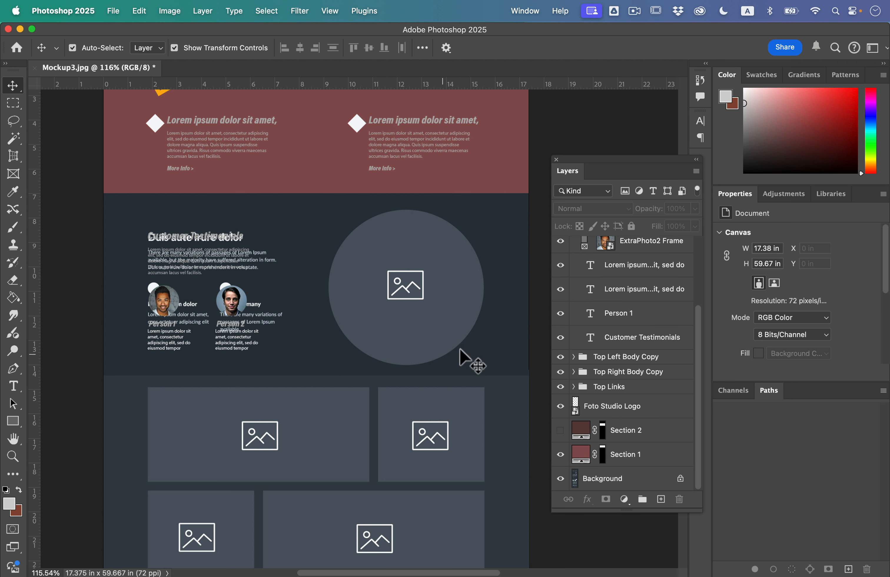
Step: Draw an elliptical frame of about 6.89 × 6.79 in around the second section's large circular placeholder
left_click(607, 316)
scroll(609, 334, "up", 3)
scroll(599, 340, "down", 3)
left_click(15, 175)
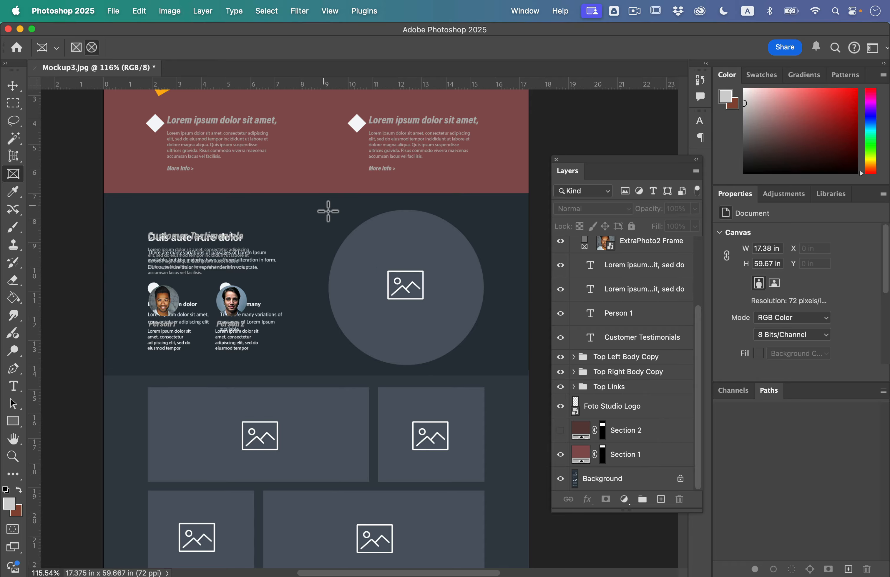
left_click_drag(328, 211, 495, 375)
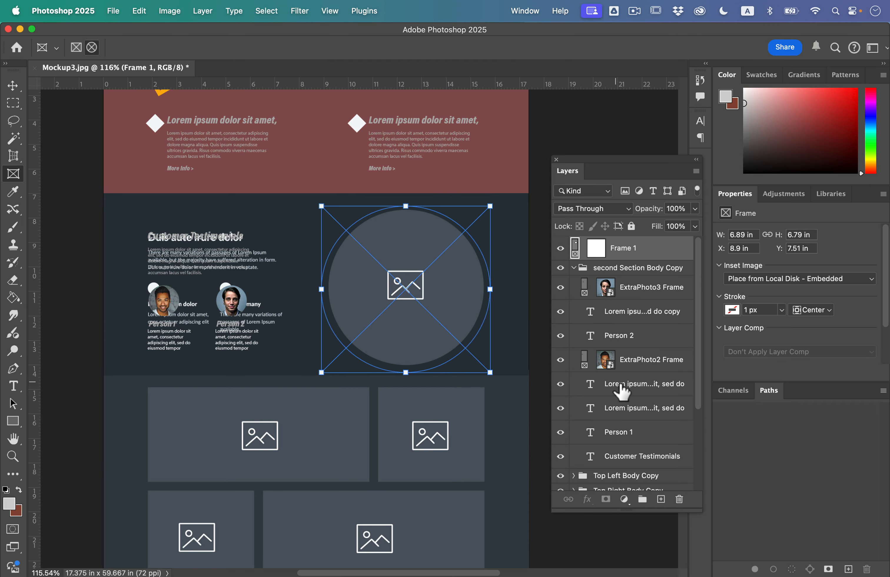
Step: Resize the large circular frame to about 6.53 × 6.5 in and nudge it over the placeholder to X 9.08, Y 7.57 in
key("v")
left_click_drag(490, 373, 482, 366)
key("Right")
key("Right")
key("Right")
key("Right")
key("Right")
key("Right")
key("Right")
key("Right")
key("Right")
key("Right")
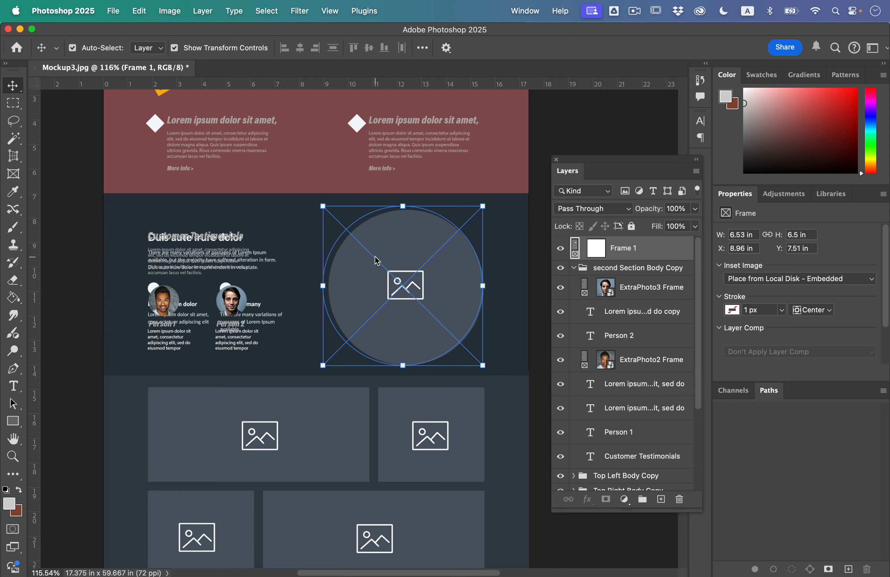
key("Down")
key("Down")
key("Down")
key("Down")
key("Down")
key("Down")
key("Down")
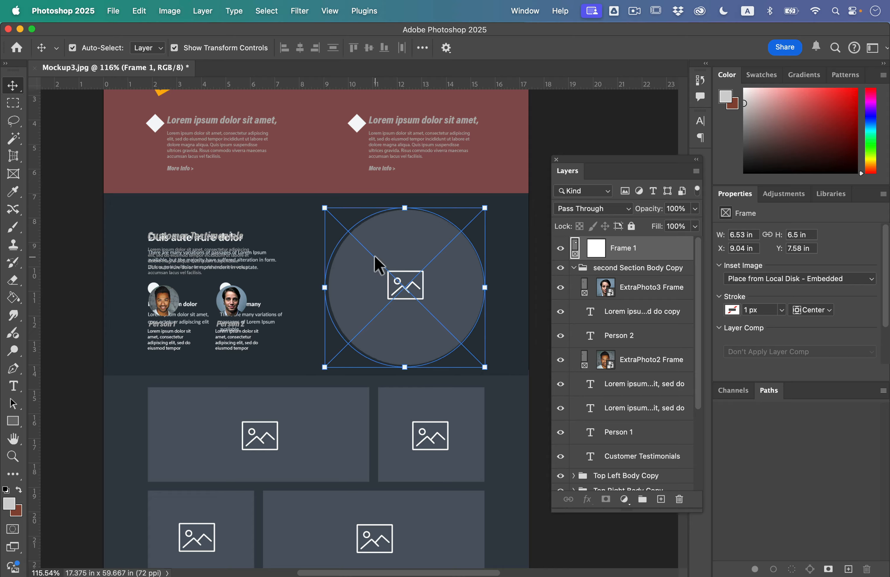
key("Right")
key("Right")
key("Right")
key("Up")
key("Up")
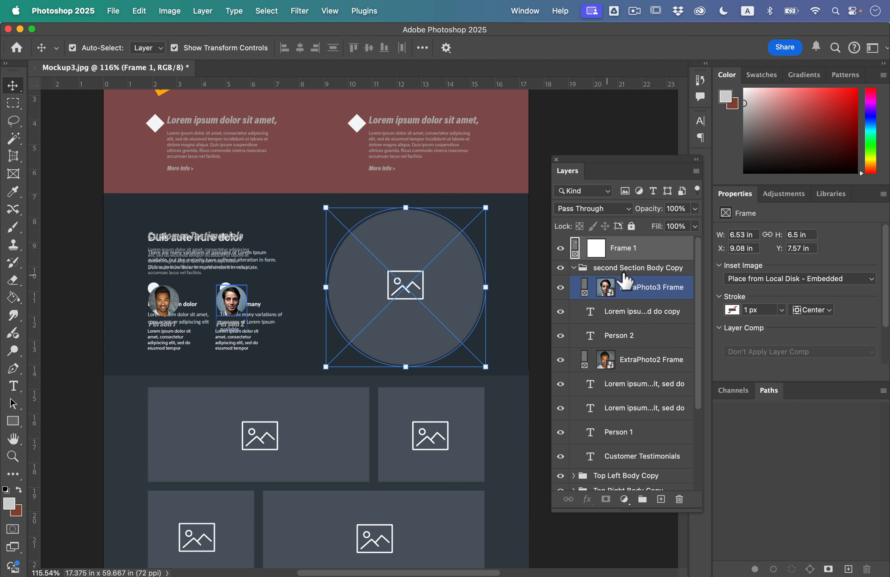
Step: Choose to embed a local image in the frame, browse to Website Mockup's Camera Raw Photos folder and preview CameraRAWpic11.jpg
left_click(747, 279)
left_click(750, 277)
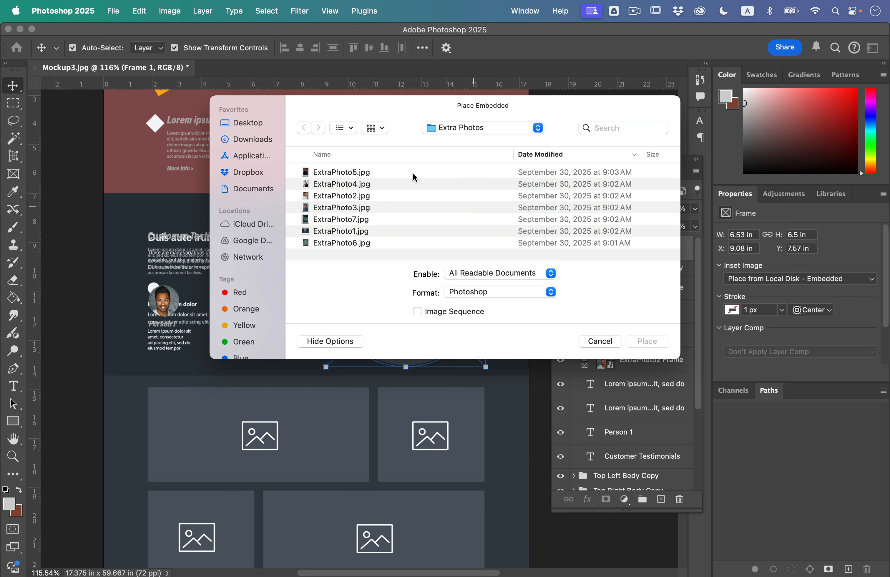
left_click(454, 126)
left_click(463, 138)
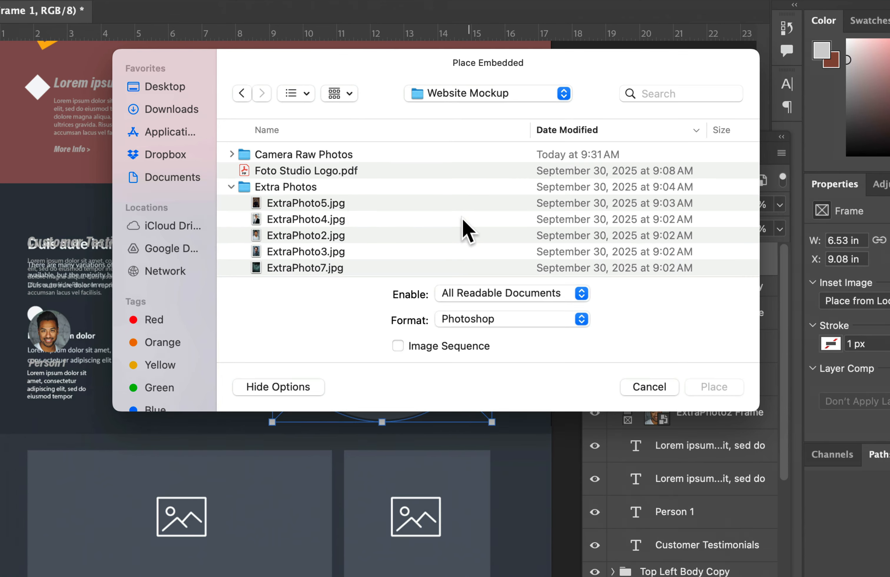
left_click(233, 186)
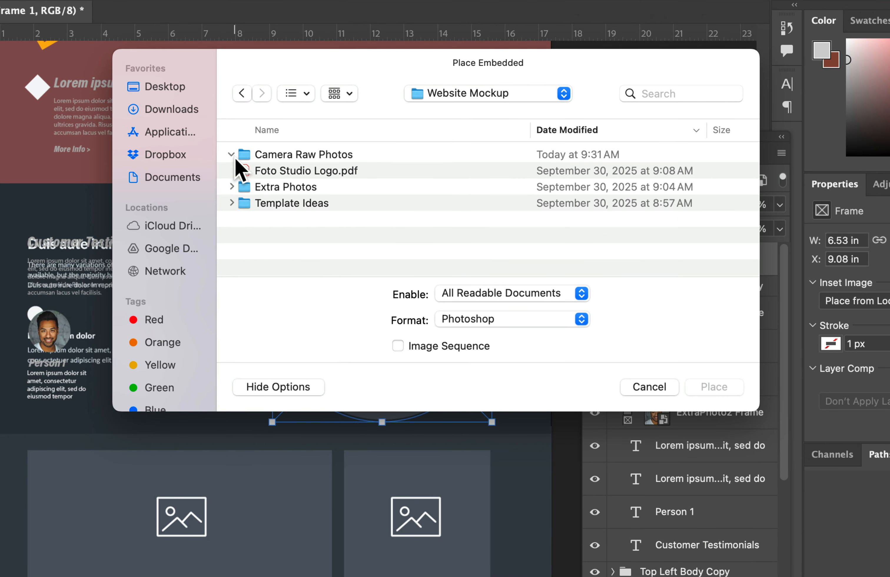
left_click(318, 191)
key("space")
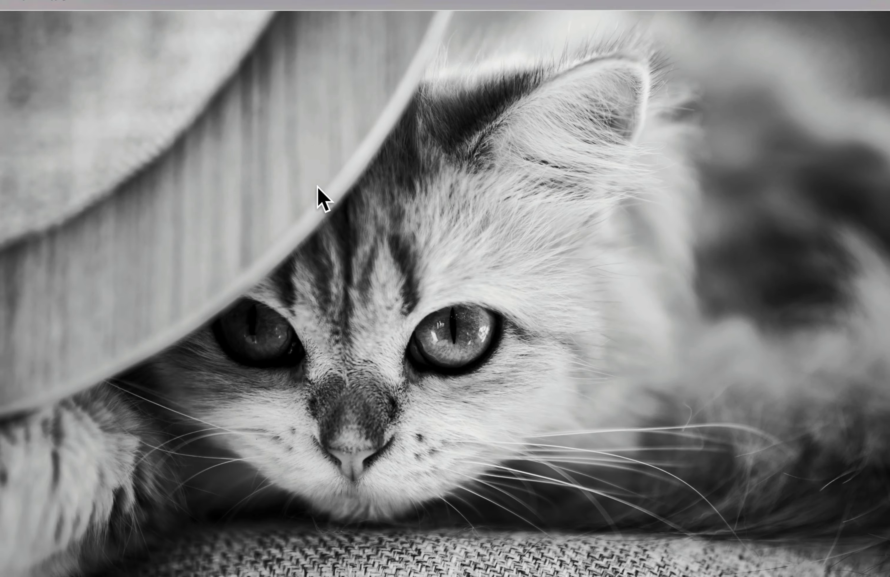
key("space")
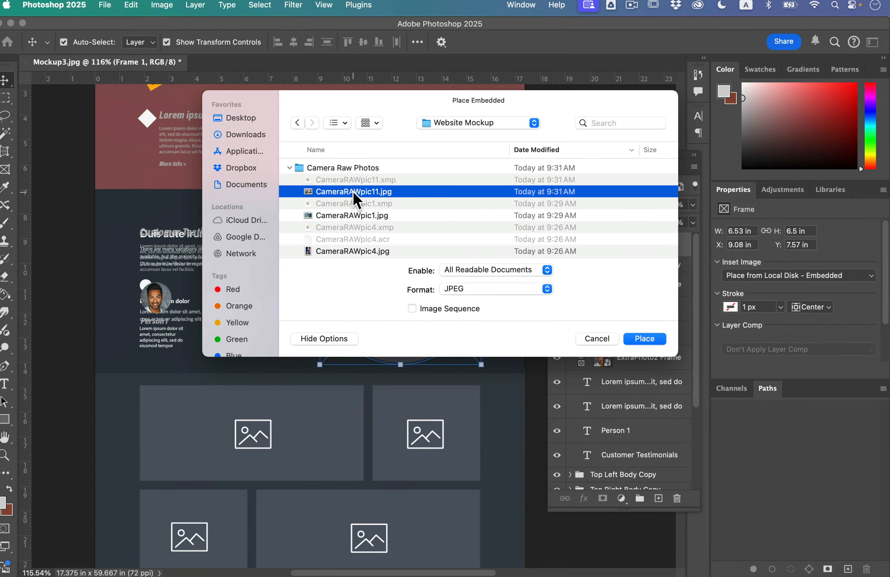
Step: Place CameraRAWpic4.jpg embedded in the large circular frame and move the photo down so the face sits within the circle
left_click(345, 215)
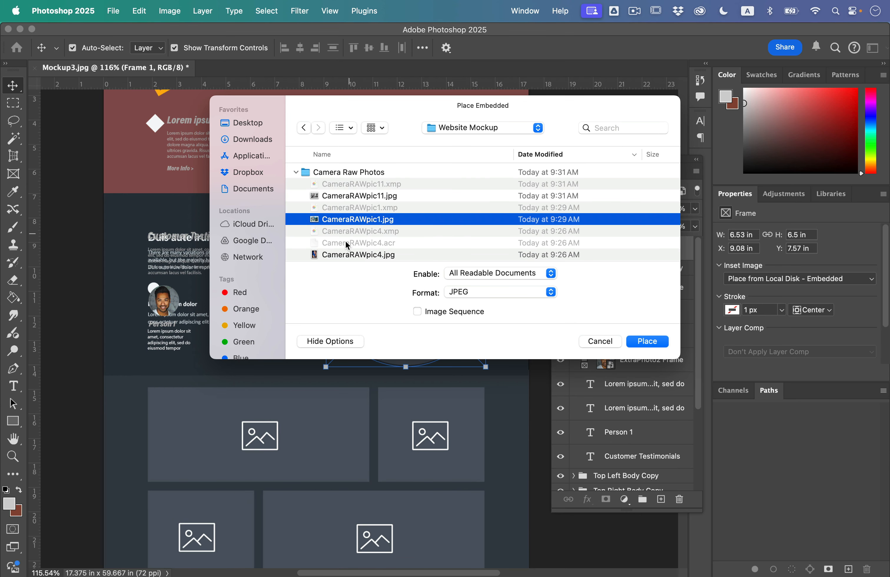
left_click(339, 251)
key("space")
key("space")
key("Return")
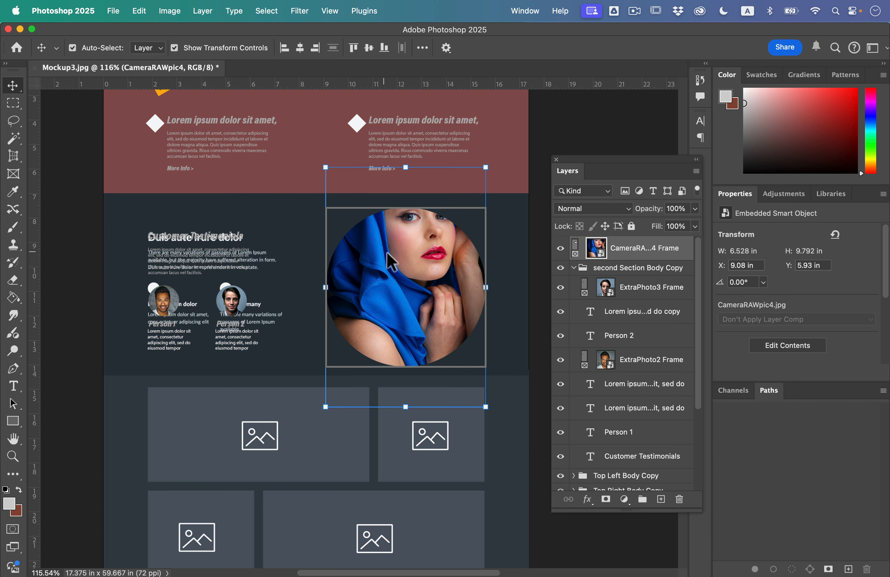
left_click_drag(406, 258, 403, 291)
left_click(534, 179)
Step: Move the CameraRAWpic4 frame layer into the second Section Body Copy group and collapse the group
left_click(613, 335)
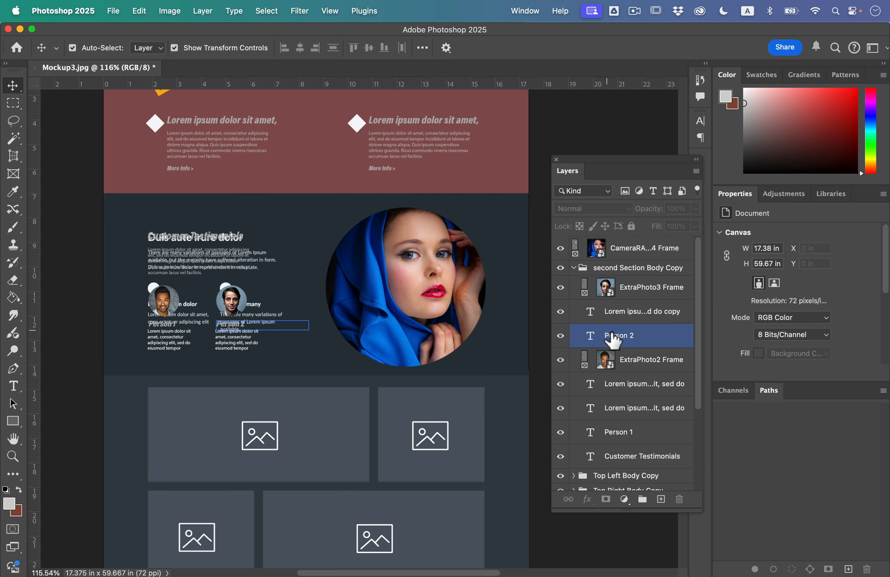
left_click(652, 250)
left_click(607, 267)
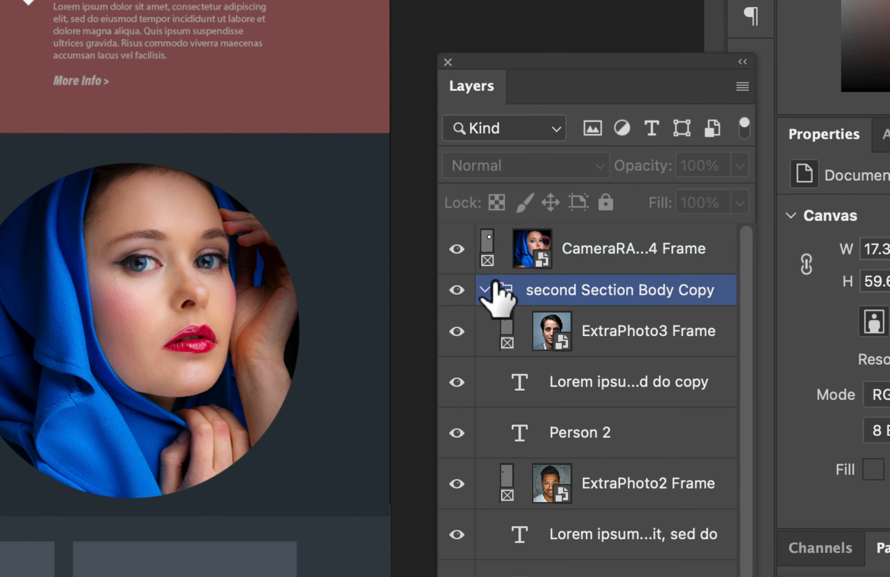
left_click(621, 251)
left_click_drag(592, 254, 590, 304)
left_click(483, 239)
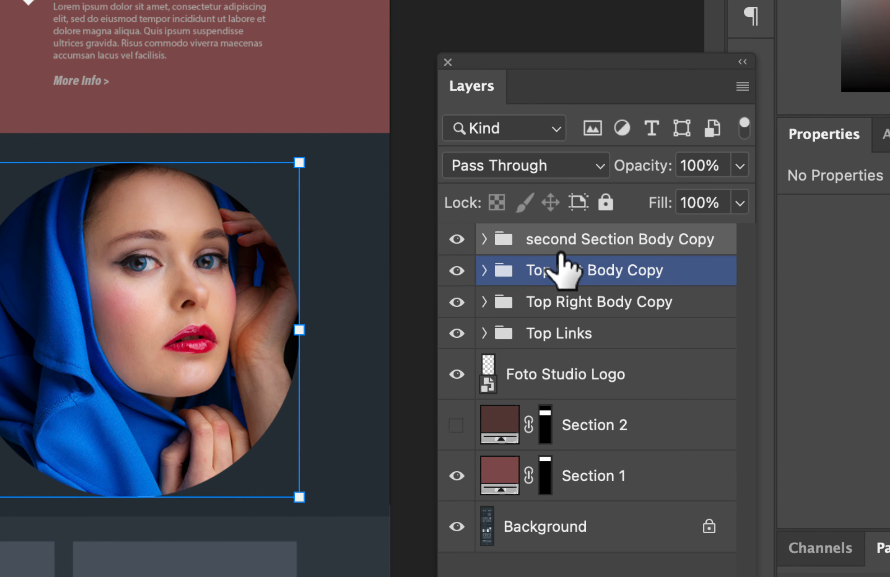
mouse_move(603, 250)
left_mouse_down()
mouse_move(632, 276)
mouse_move(635, 432)
left_mouse_up()
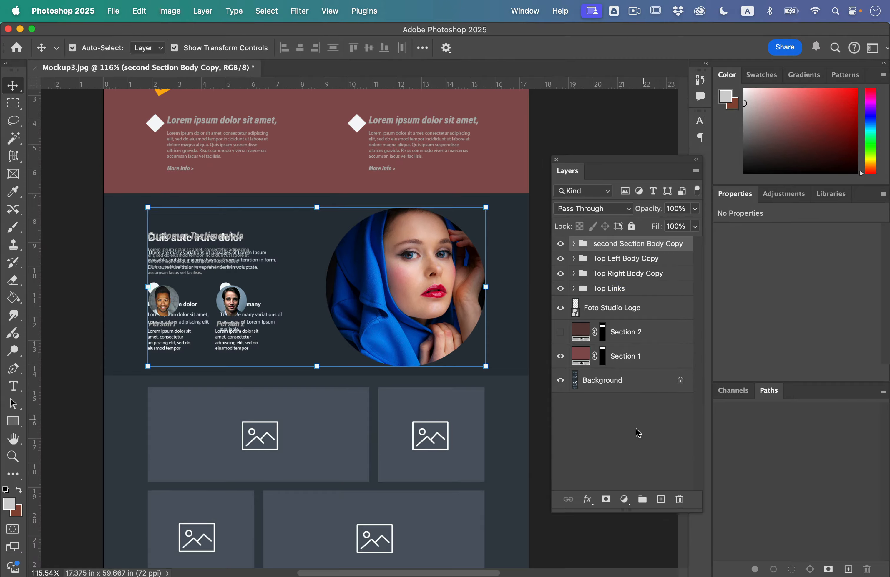
Step: Deselect the group and make the Section 2 colour fill visible behind the second section's content
left_click(636, 433)
left_click(560, 331)
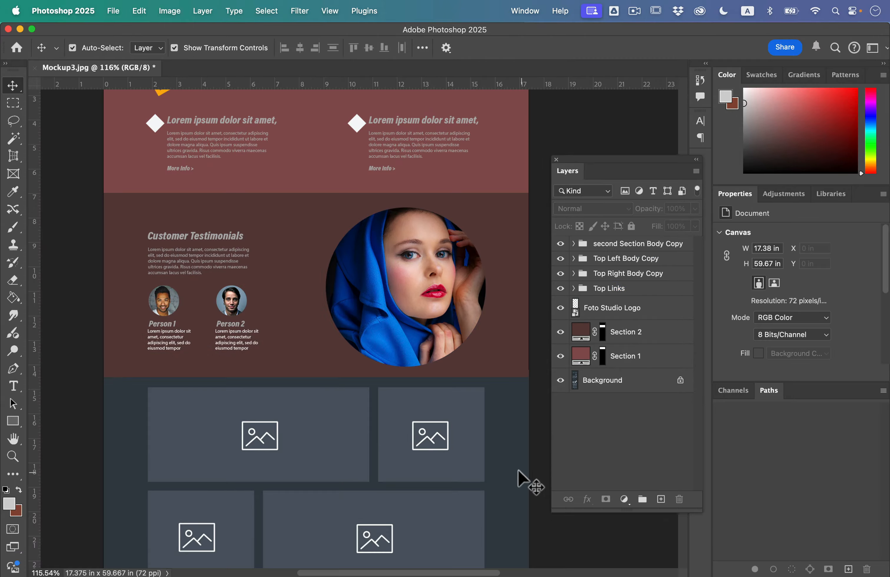
key("super")
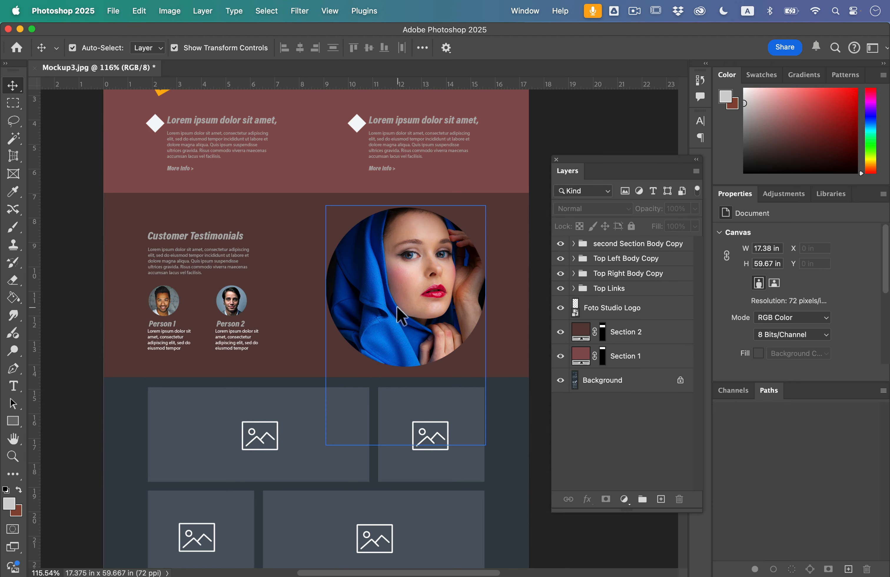
key("super+0")
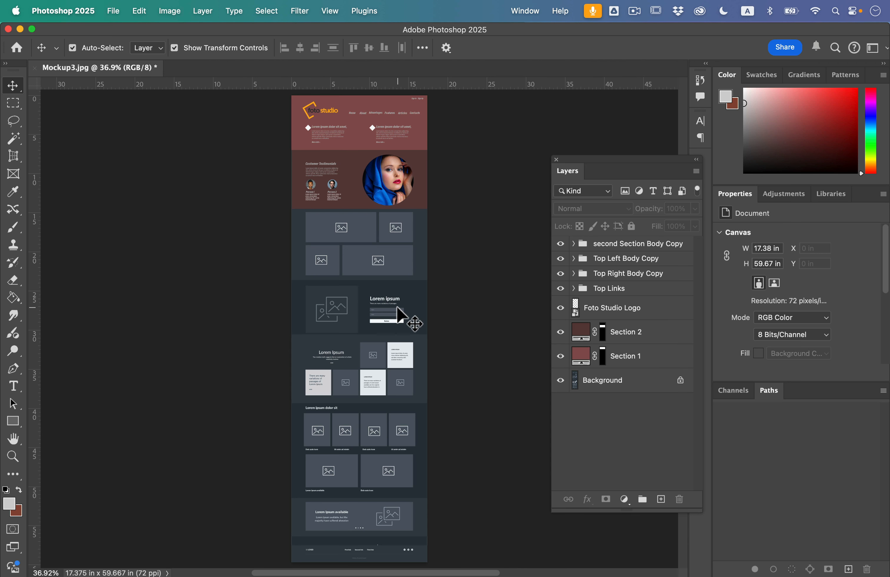
Step: Show the guides and add a horizontal guide along the third section's lower edge
scroll(375, 250, "up", 5)
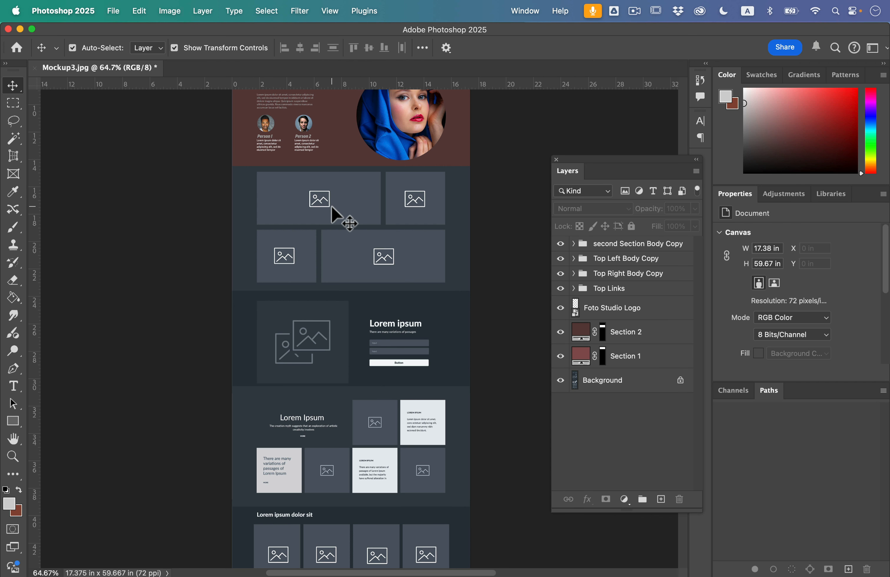
key("super+semicolon")
left_click_drag(314, 78, 333, 296)
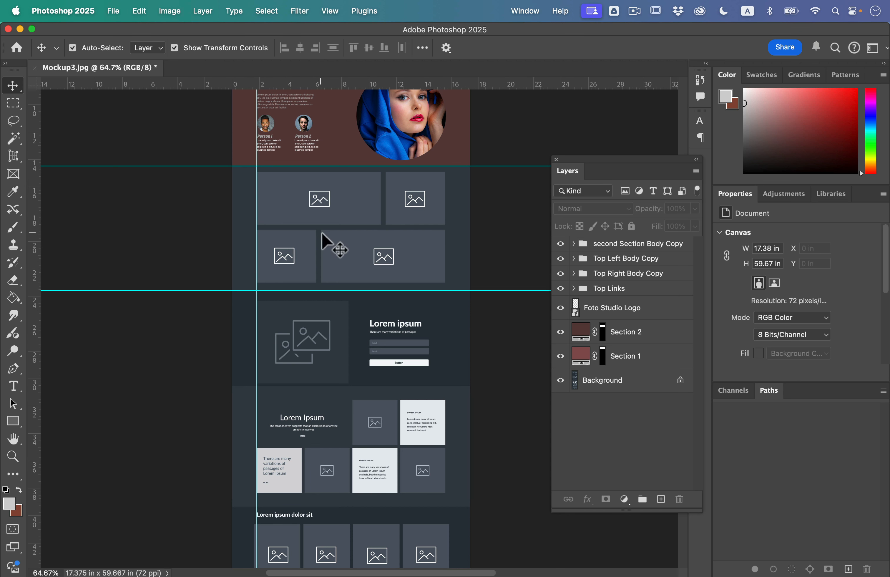
Step: Examine the mockup's remaining sections, including the input form with its button, the image and text tiles, and the footer
scroll(360, 259, "down", 3)
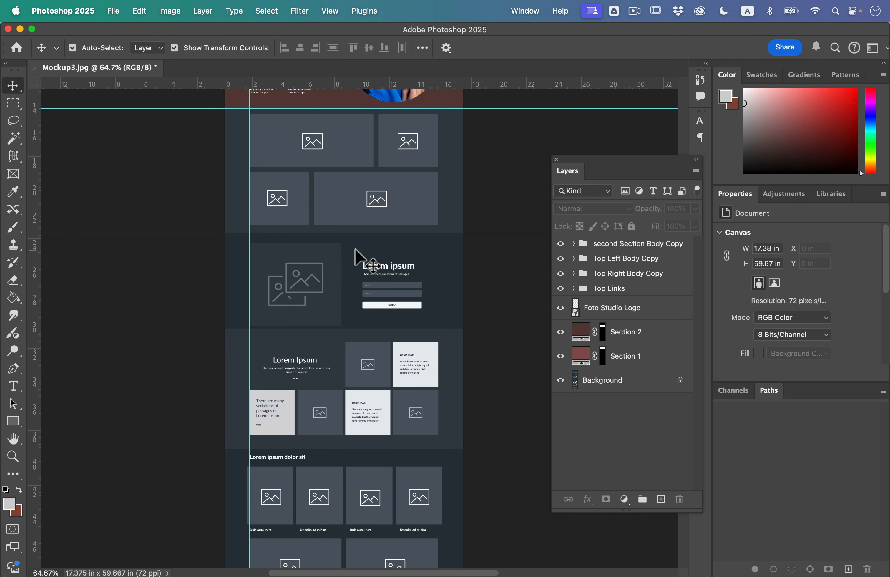
scroll(390, 267, "up", 3)
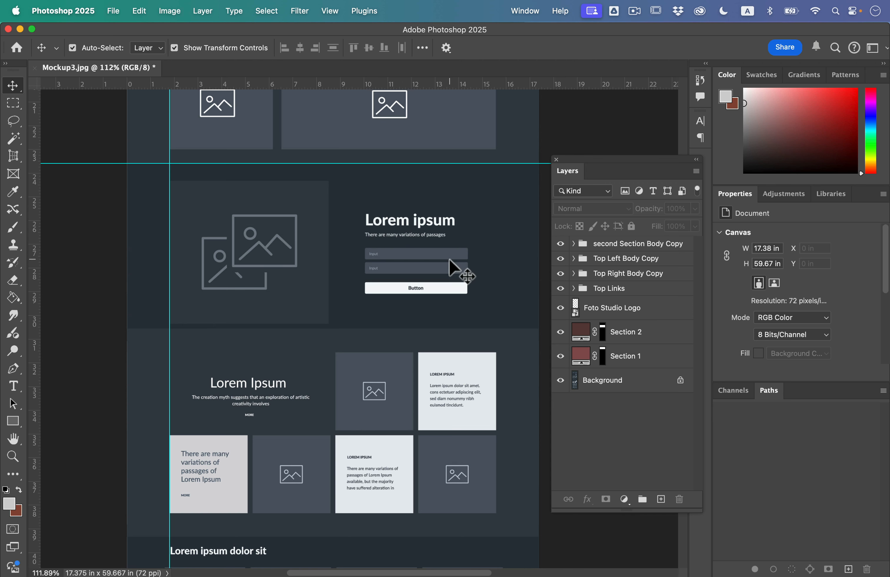
scroll(451, 266, "up", 3)
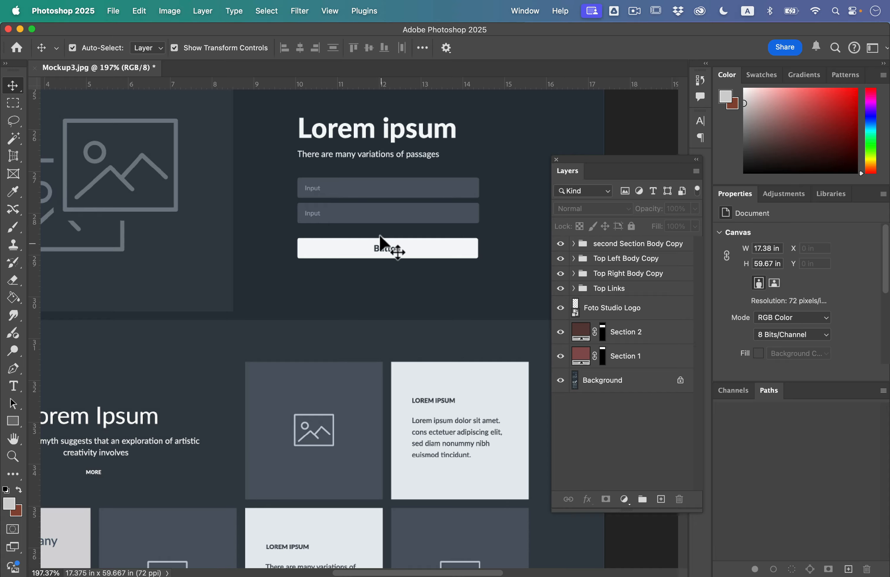
scroll(384, 234, "down", 3)
scroll(383, 232, "down", 4)
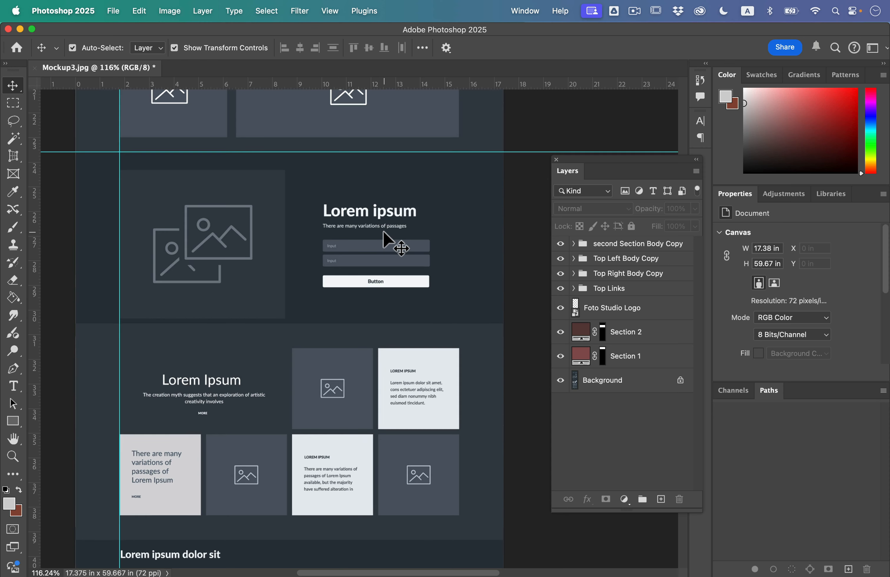
scroll(385, 234, "down", 10)
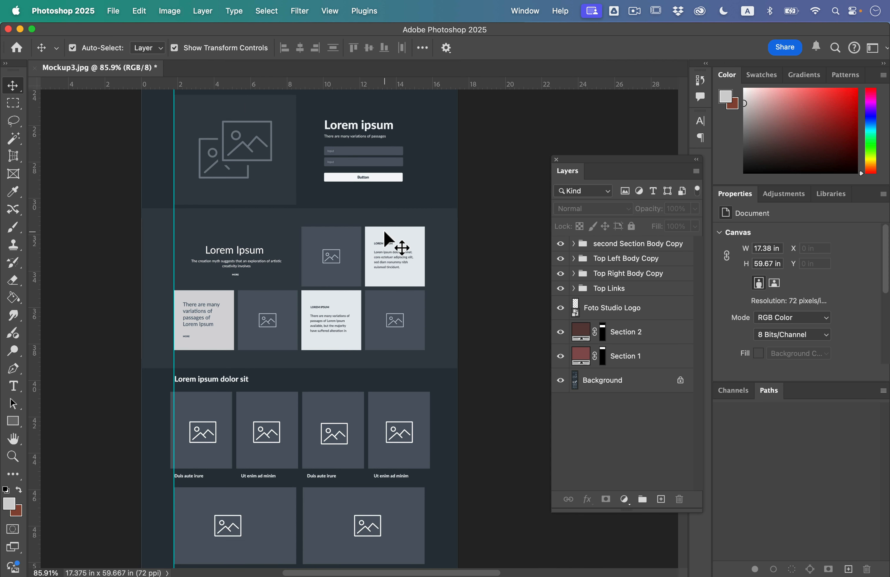
scroll(384, 230, "down", 3)
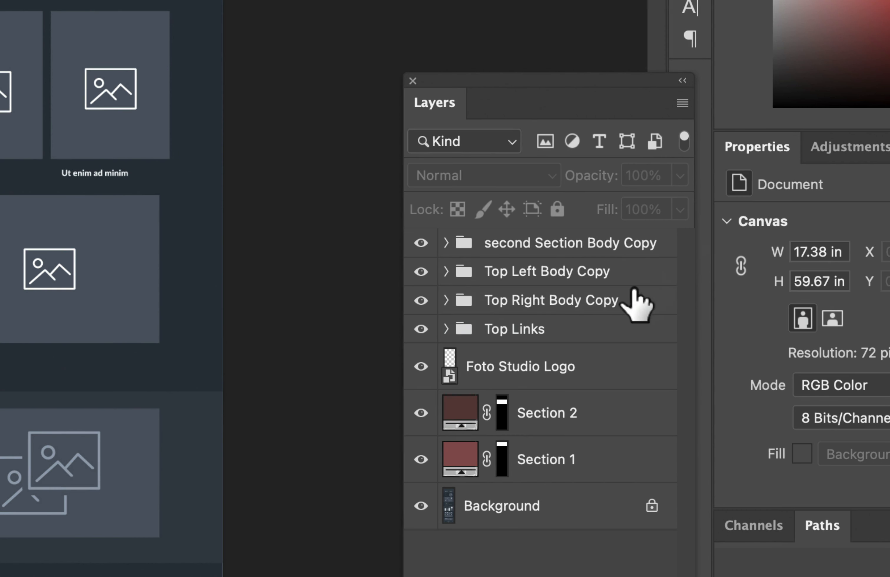
Step: Review how the layer stack is organised into named groups, the Foto Studio Logo and the section fills
left_click(572, 249)
left_click(561, 325)
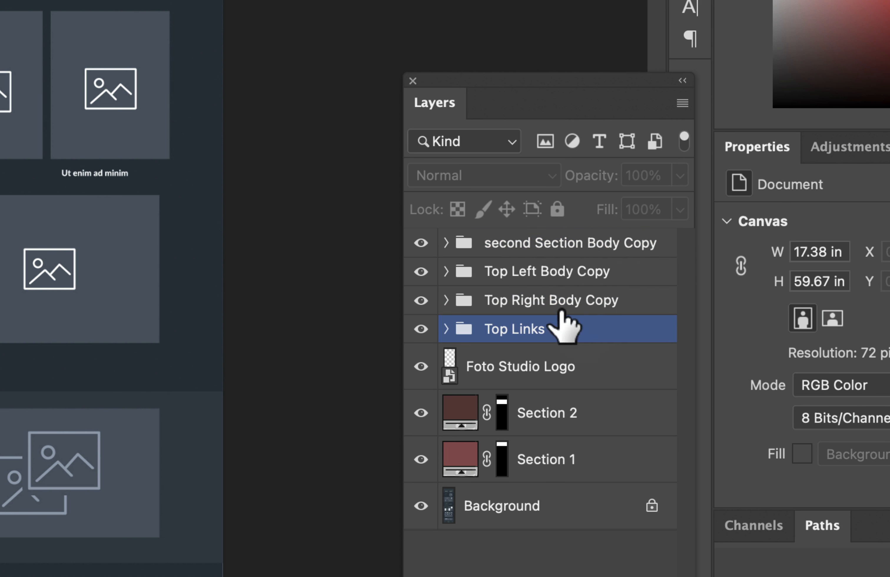
left_click(611, 277)
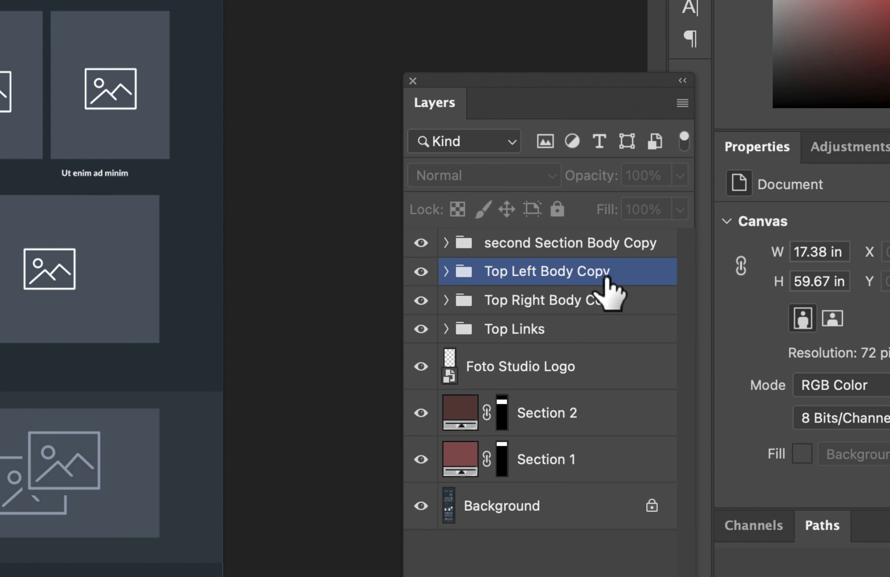
left_click(593, 244)
left_click(593, 273)
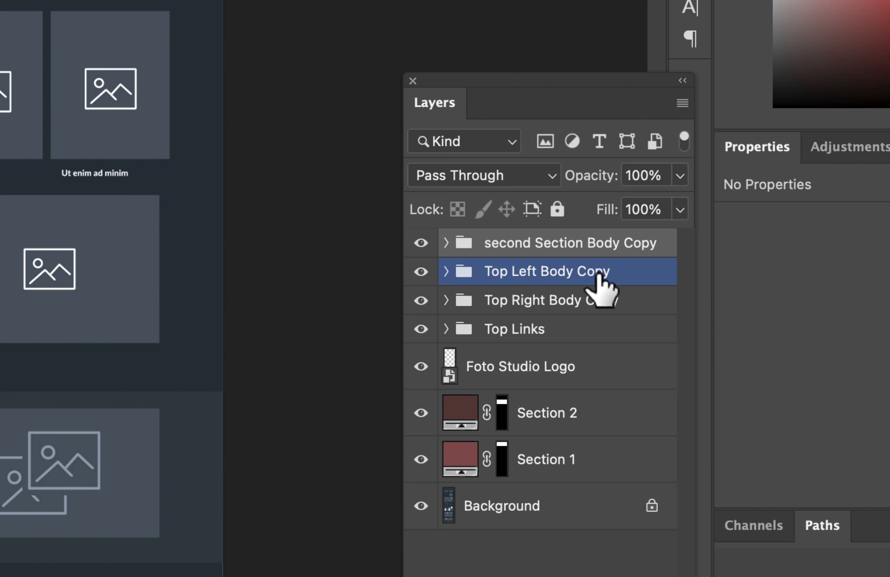
left_click(596, 298)
left_click(596, 324)
left_click(596, 360)
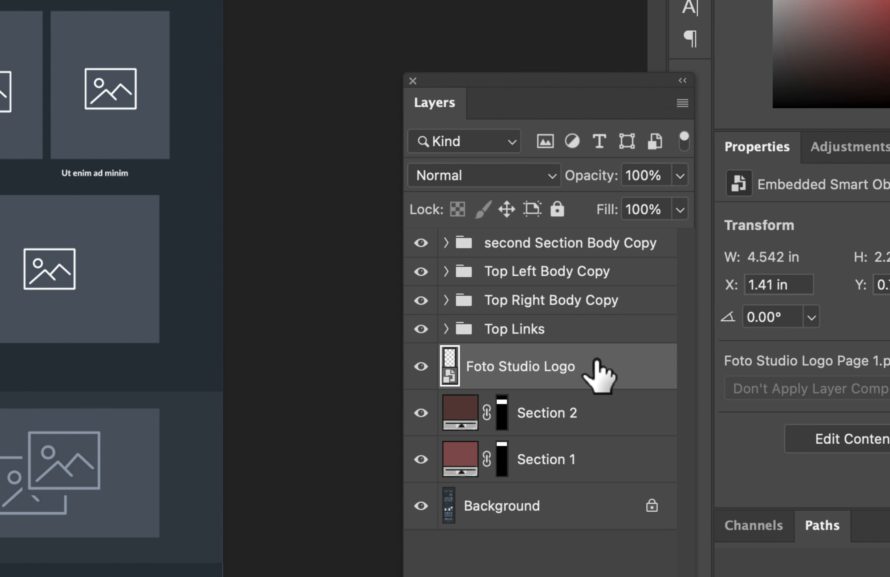
left_click(592, 279)
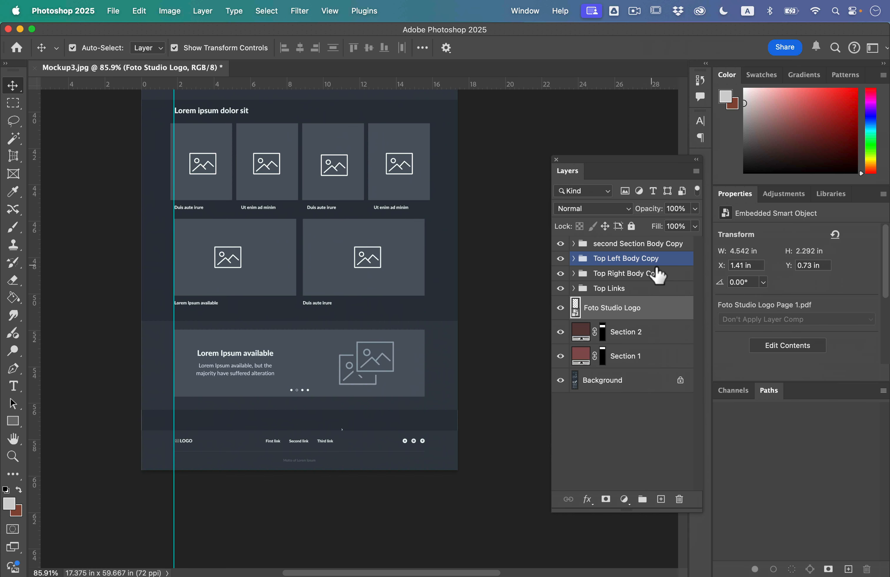
left_click(604, 298)
left_click_drag(585, 259, 451, 259)
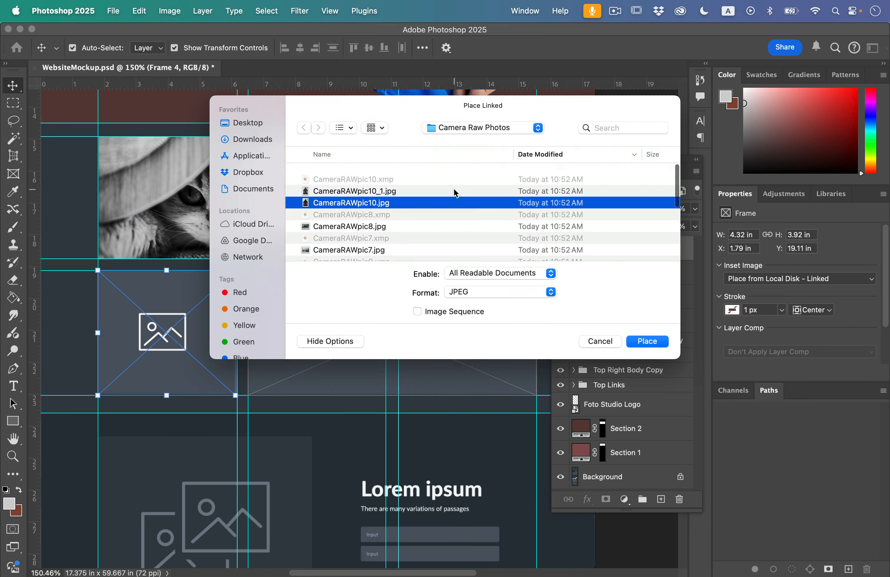
Step: Place a linked JPEG from the Camera Raw Photos folder in Frame 4, the third section's small lower frame
double_click(453, 198)
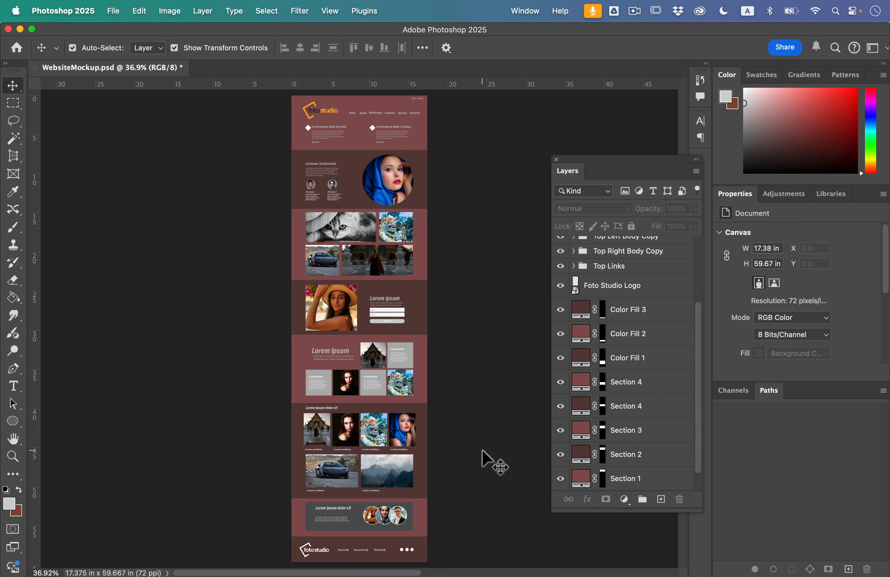
left_click(349, 193)
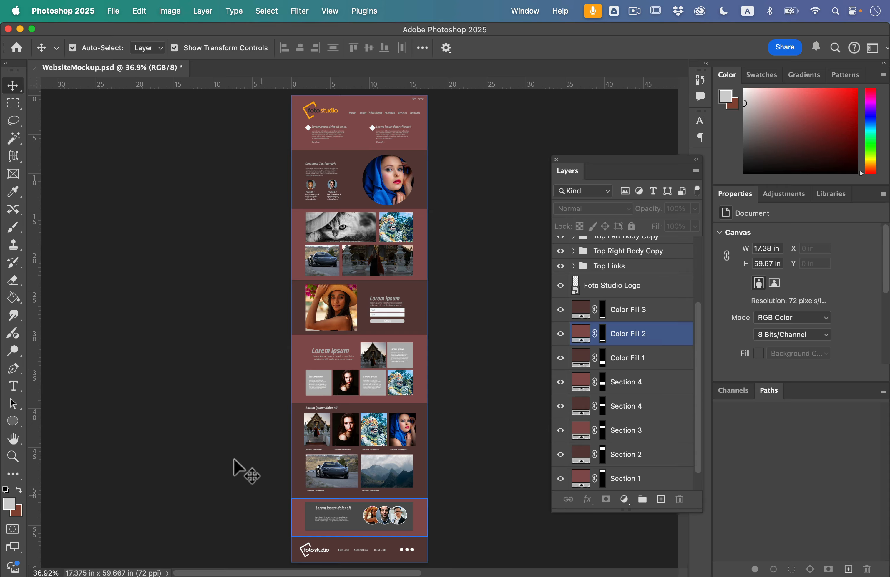
left_click(461, 408)
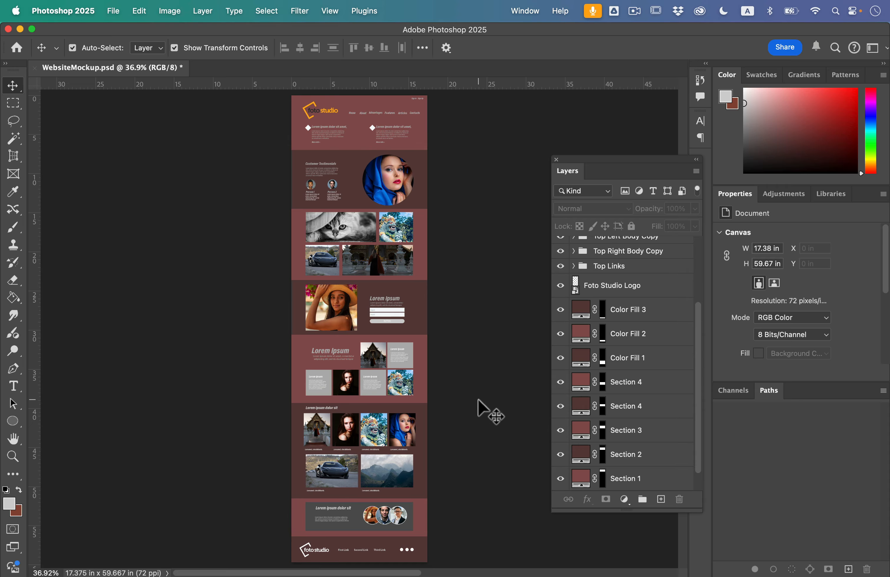